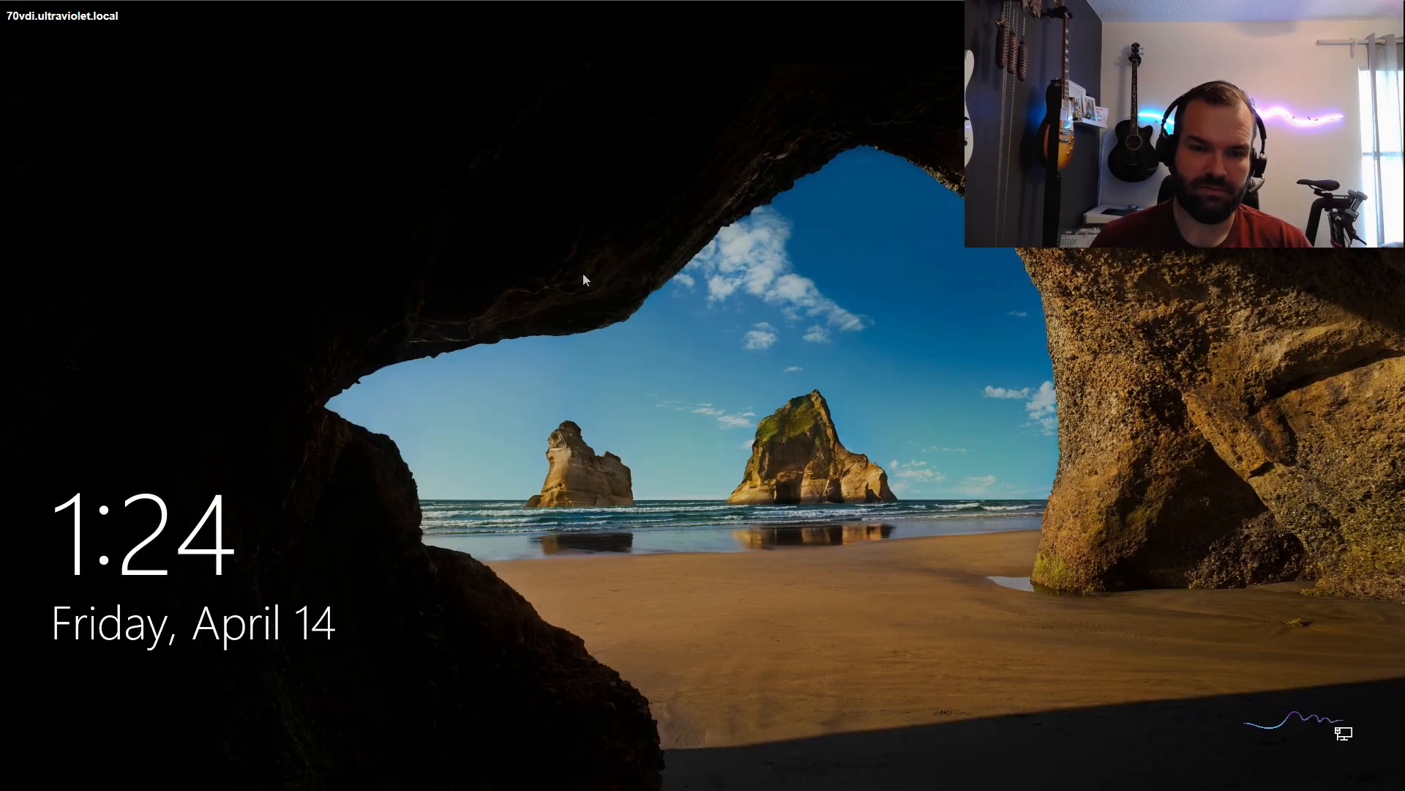
- Sign in to Windows from the lock screen with the preselected user's account password
left_click(565, 262)
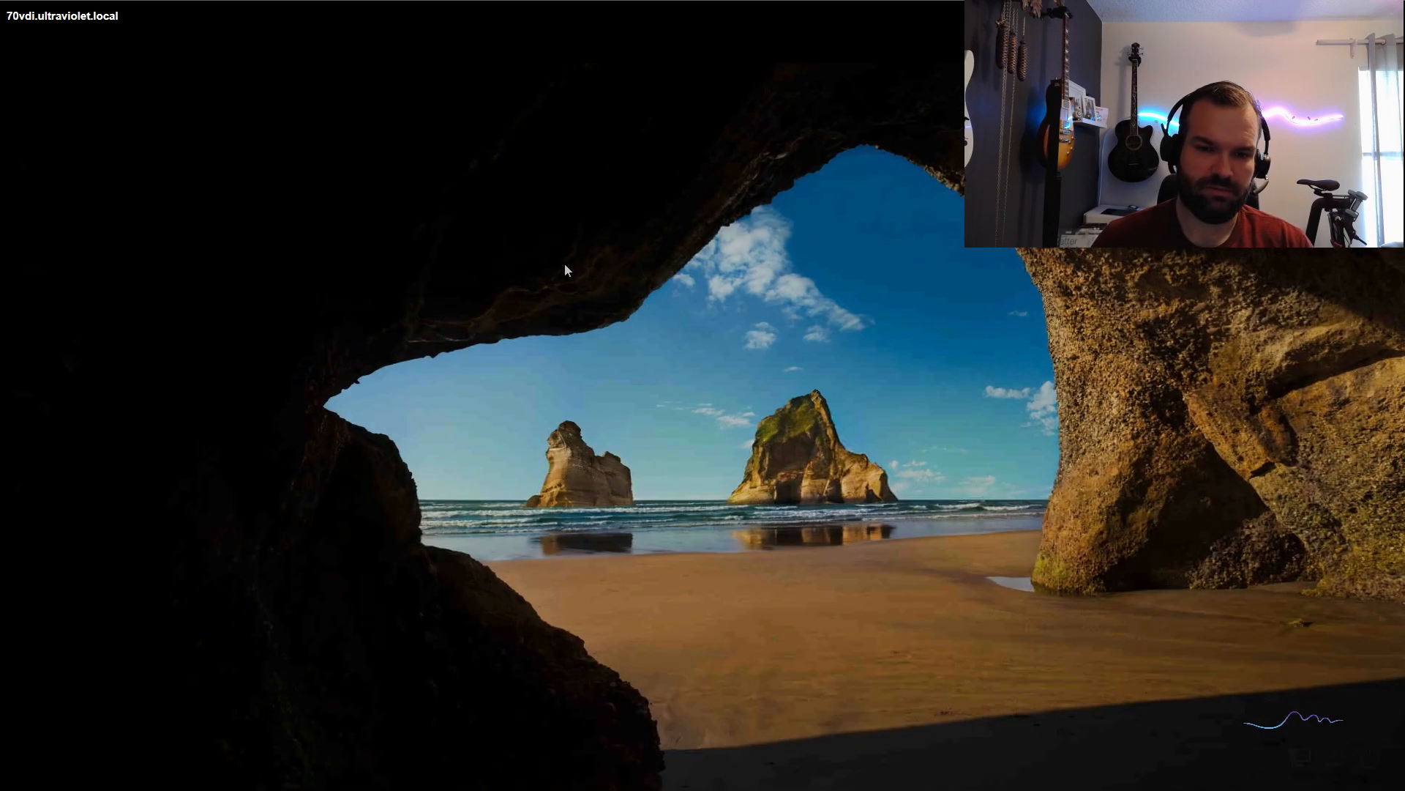
type("••••")
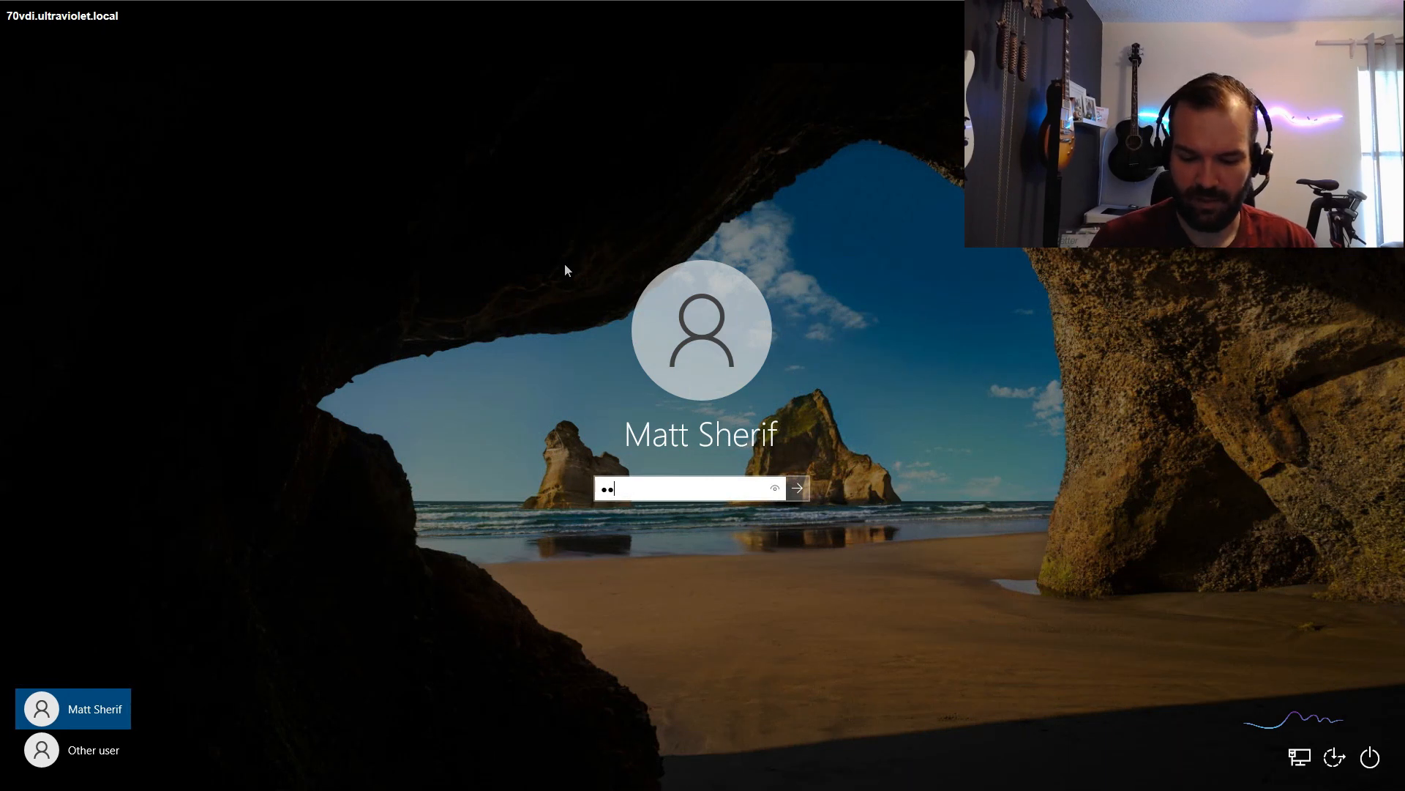
type("•••••••")
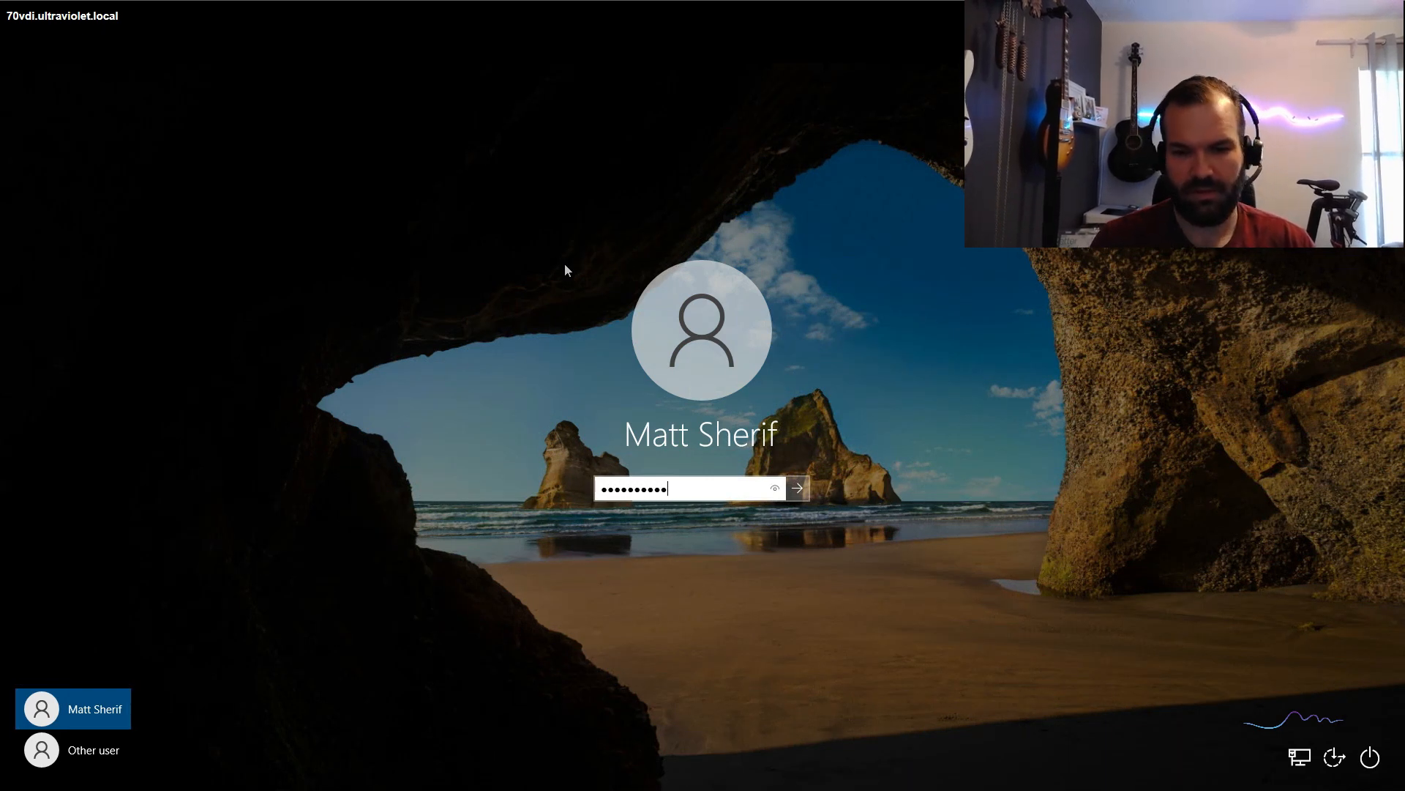
key("Return")
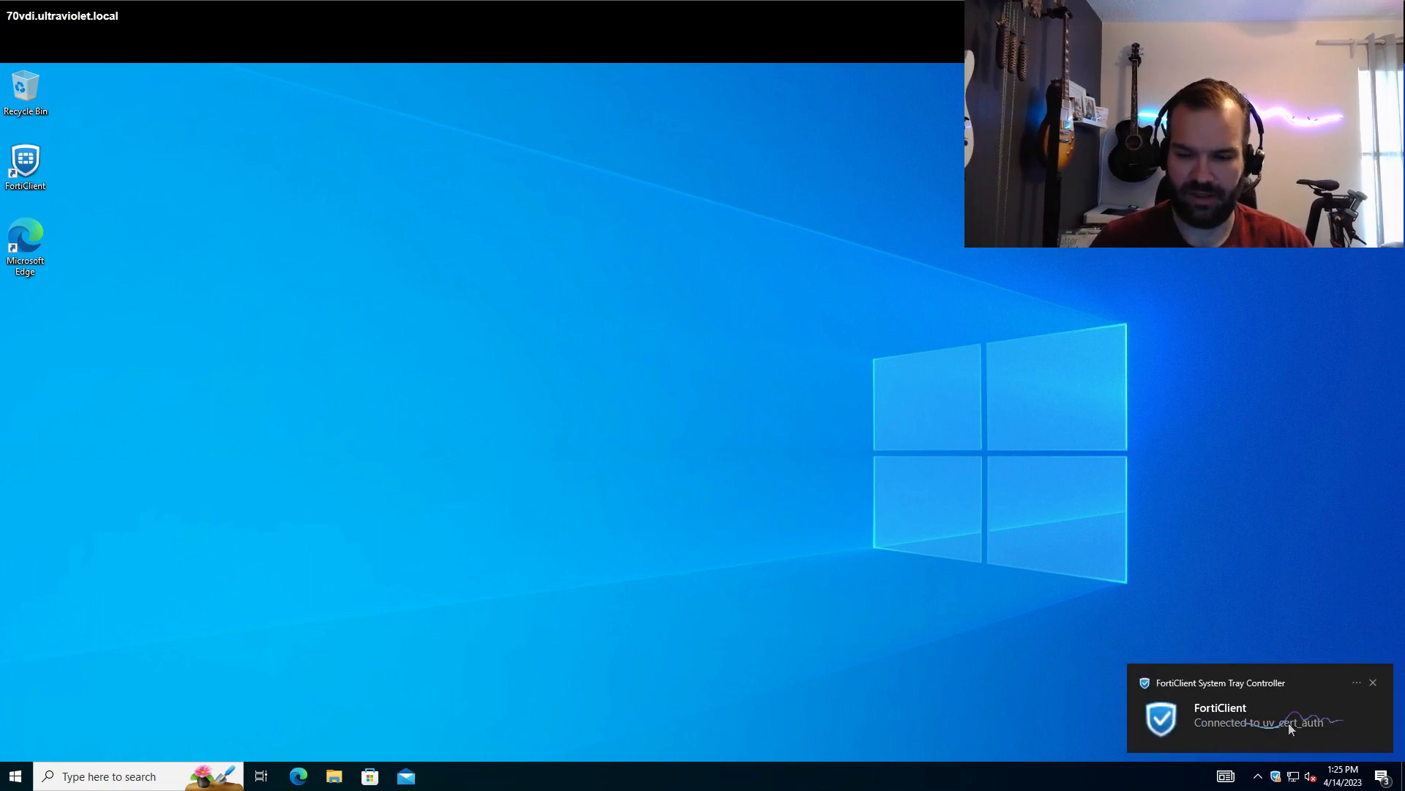
- Open FortiClient's Remote Access page, cancel the pending uv_saml_auth SAML login and dismiss the resulting message
double_click(1278, 780)
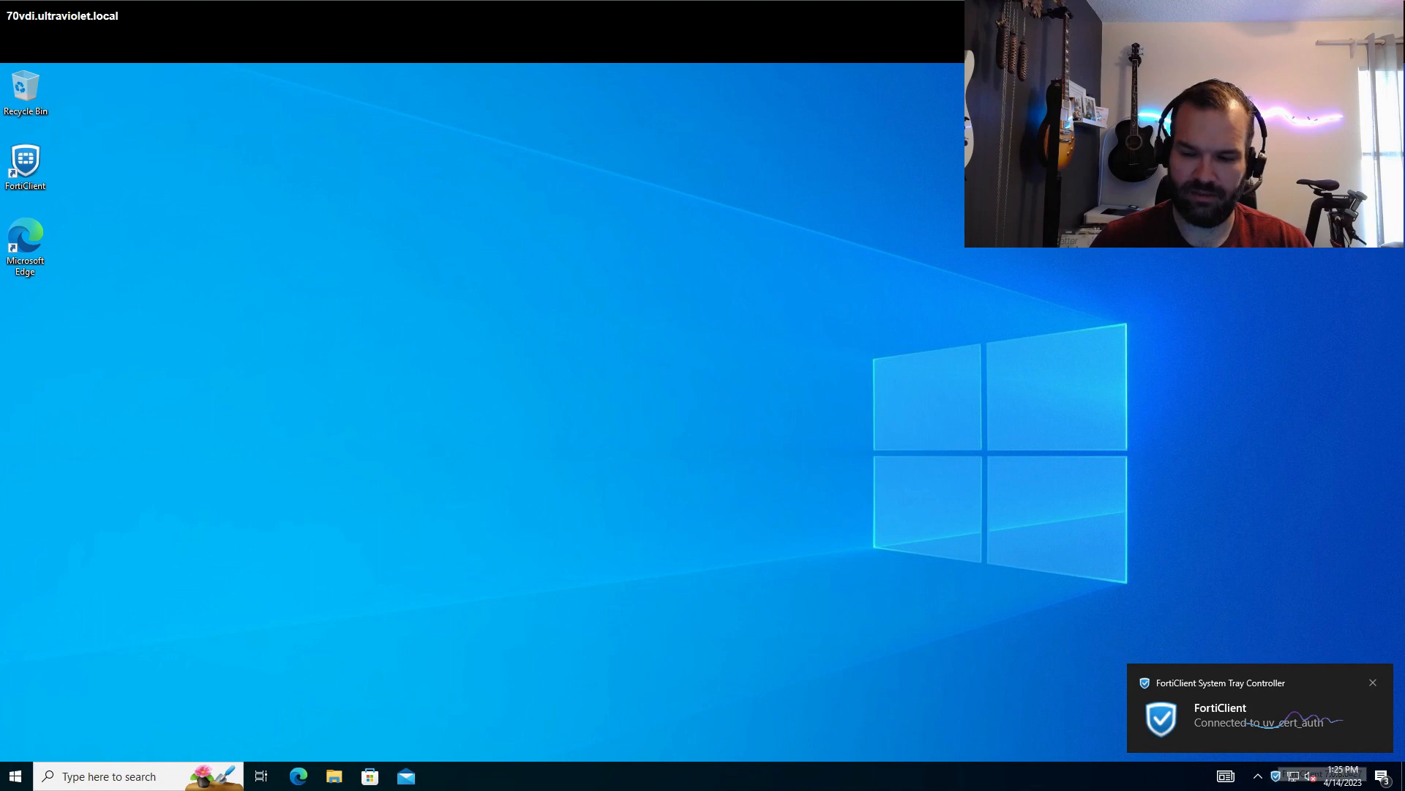
left_click(443, 351)
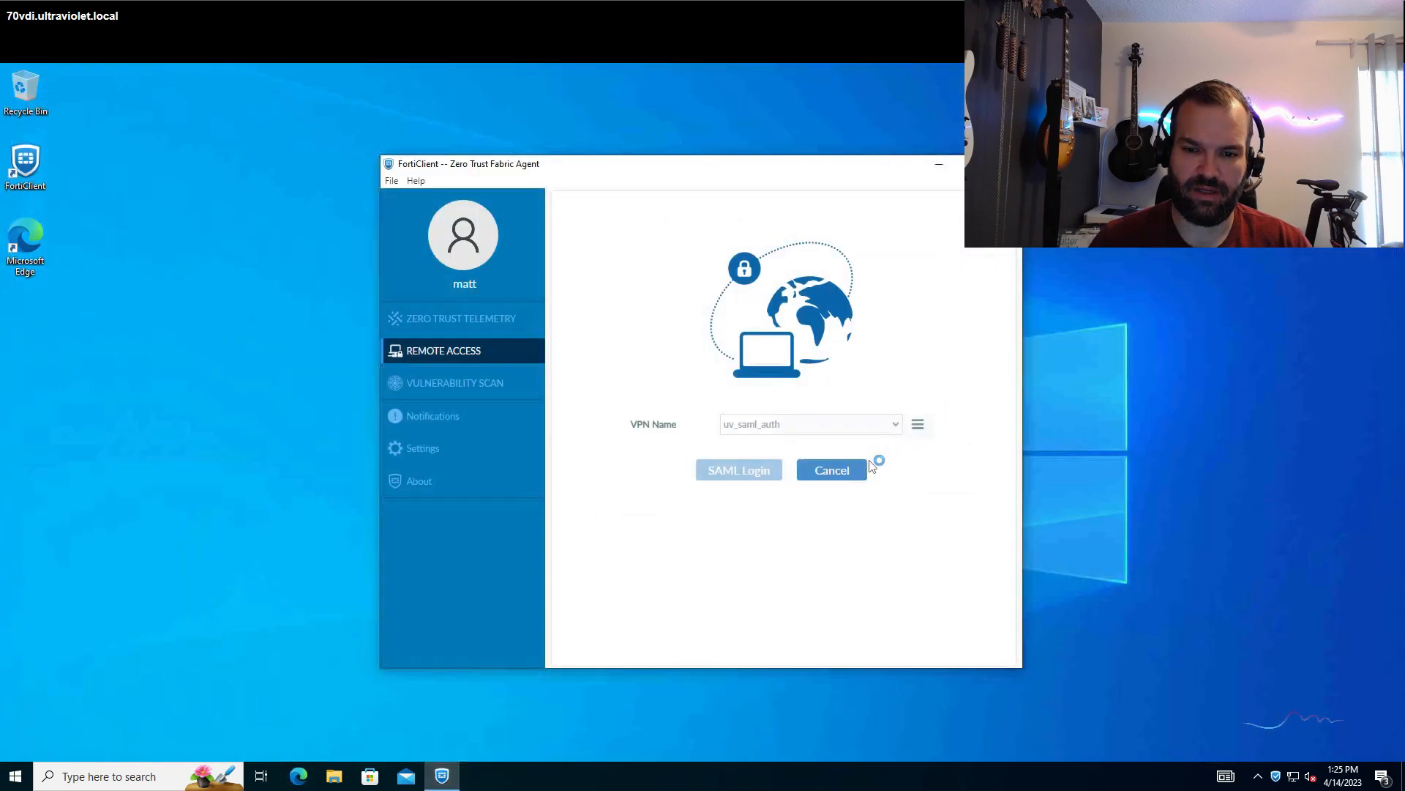
left_click(846, 475)
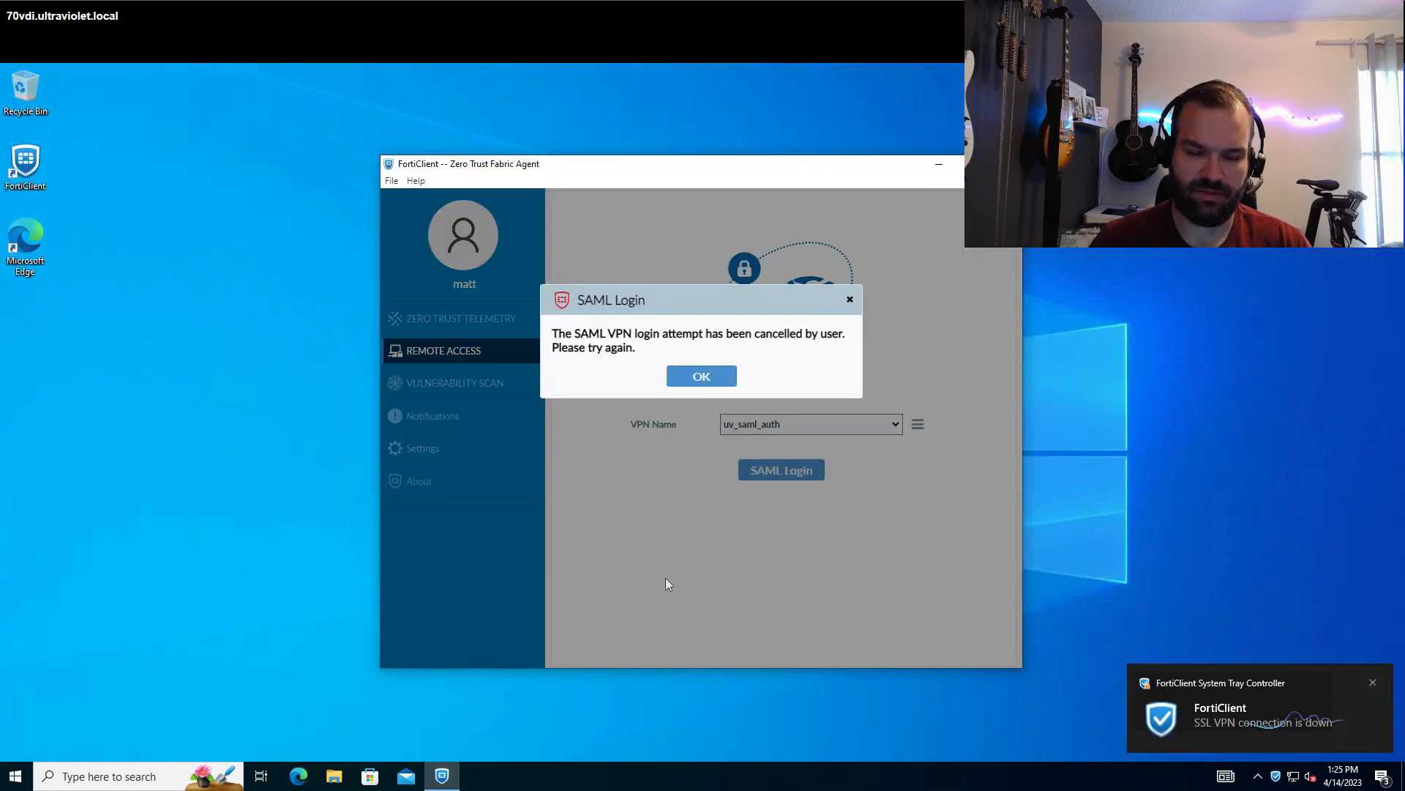
left_click(701, 372)
left_click(123, 440)
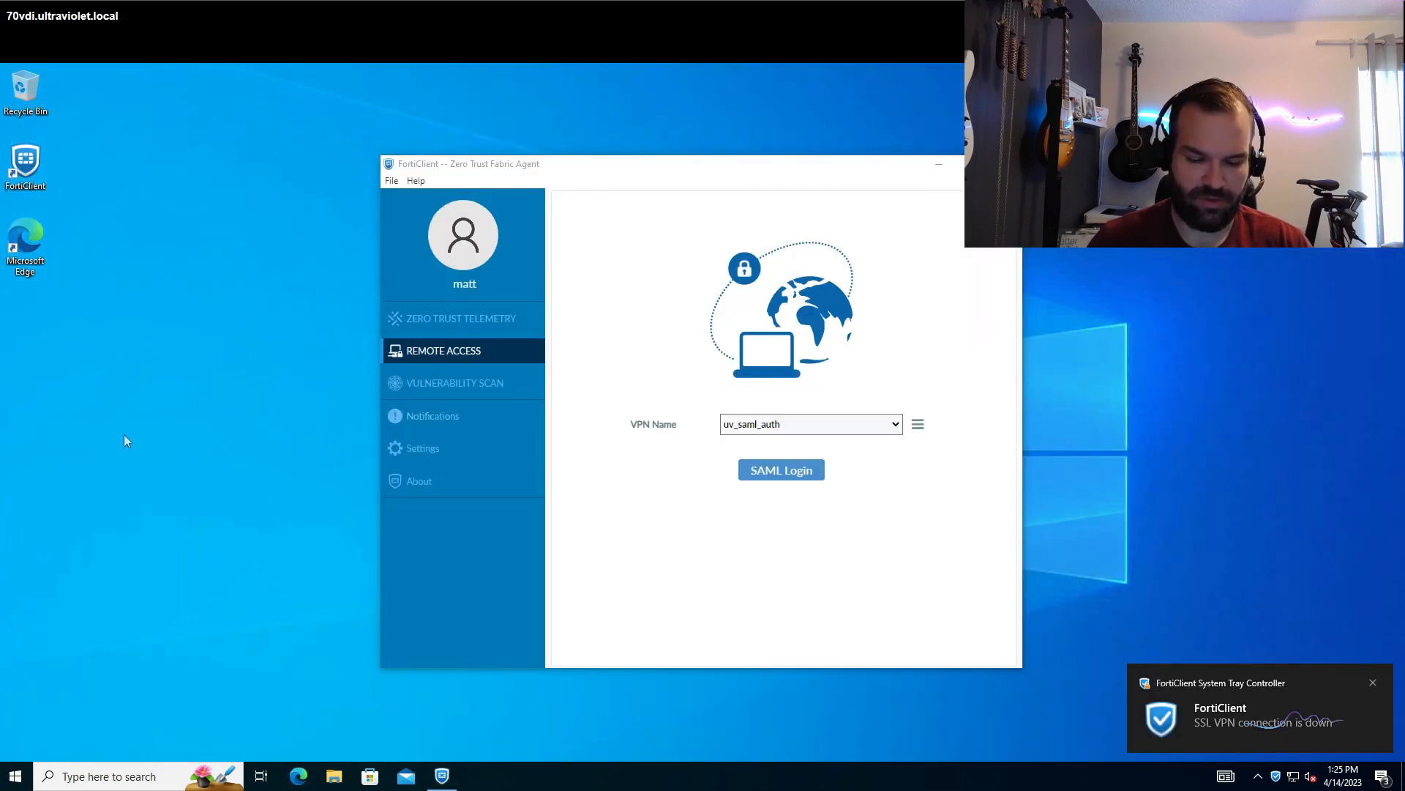
- Open a Command Prompt through cmd and ping ultraviolet.local
key("super+x")
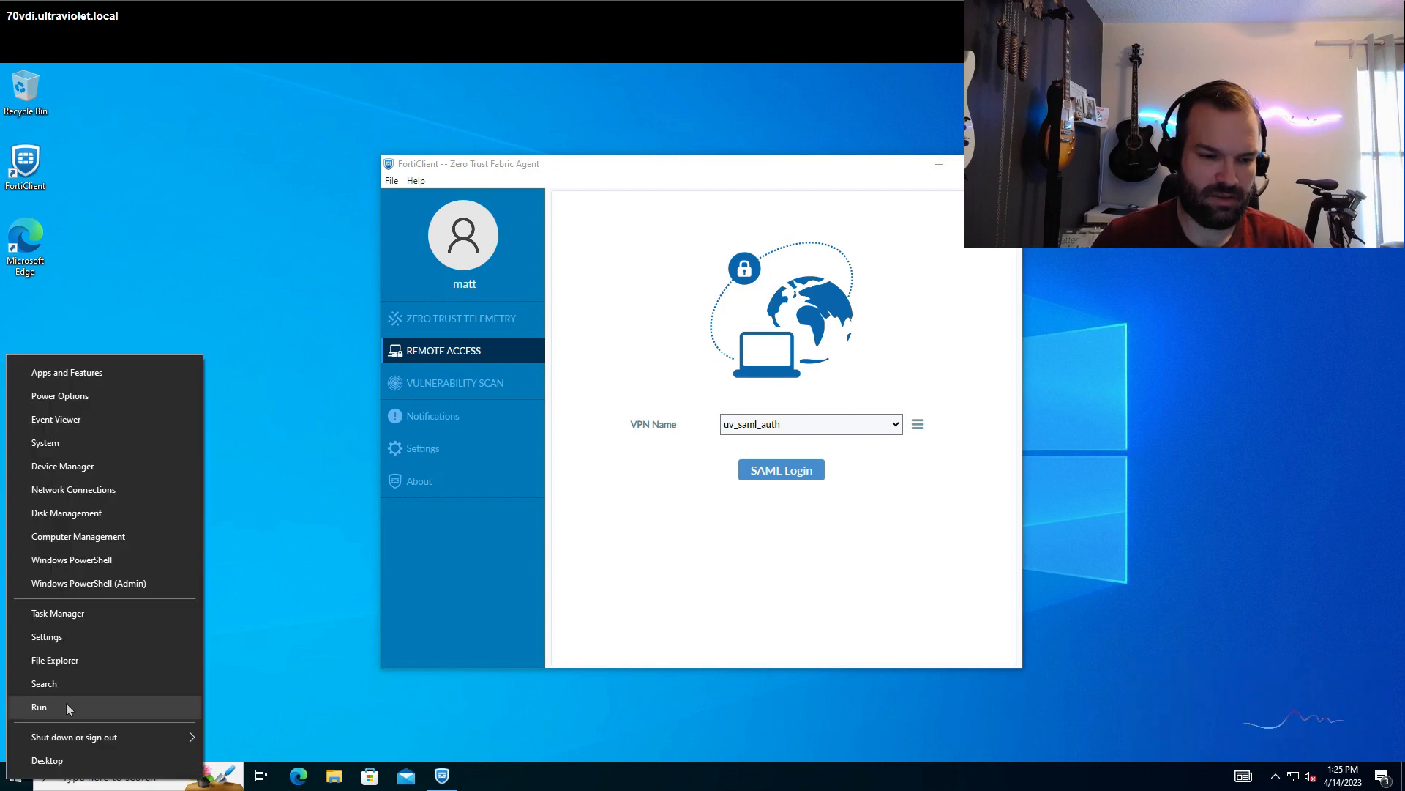
left_click(66, 707)
type("ping")
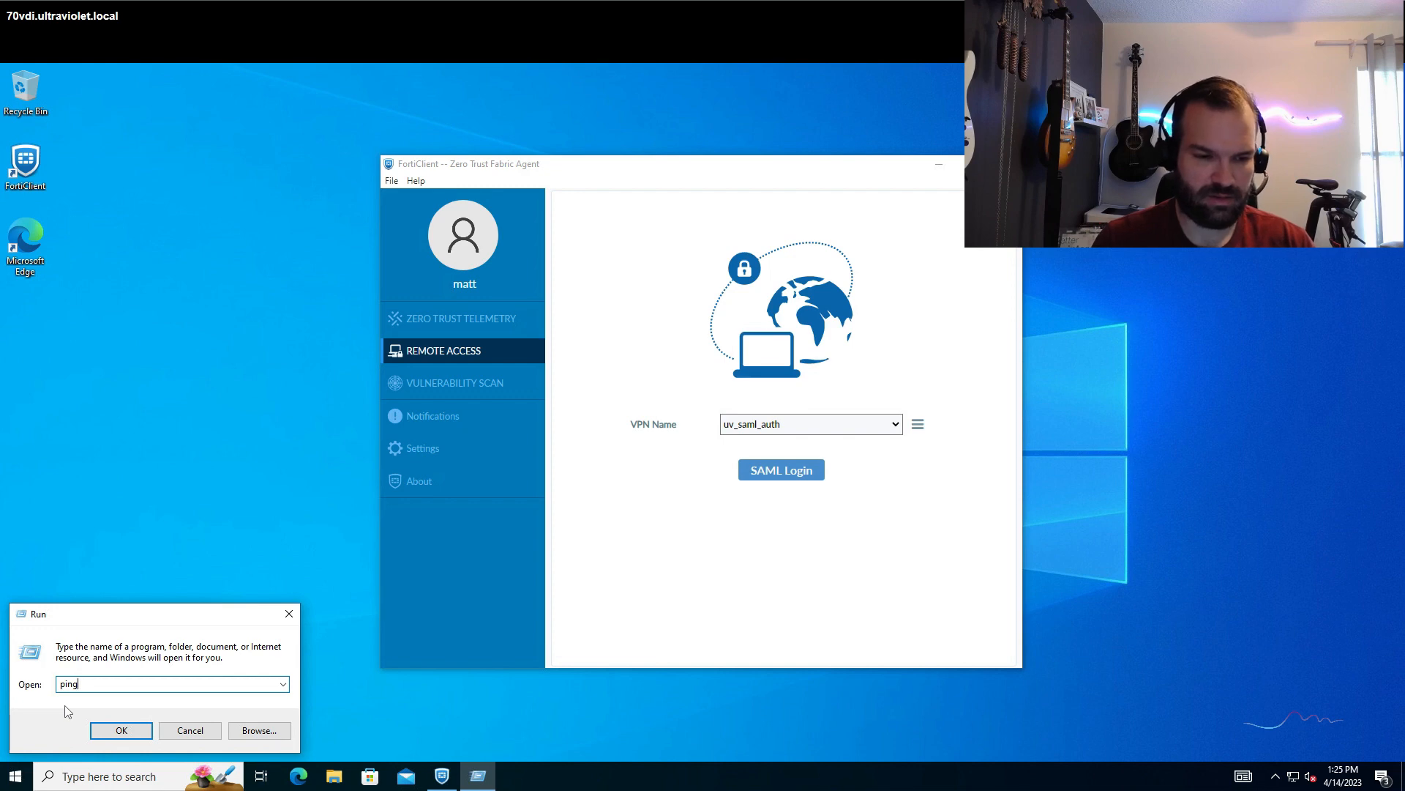
type("cmd")
key("Return")
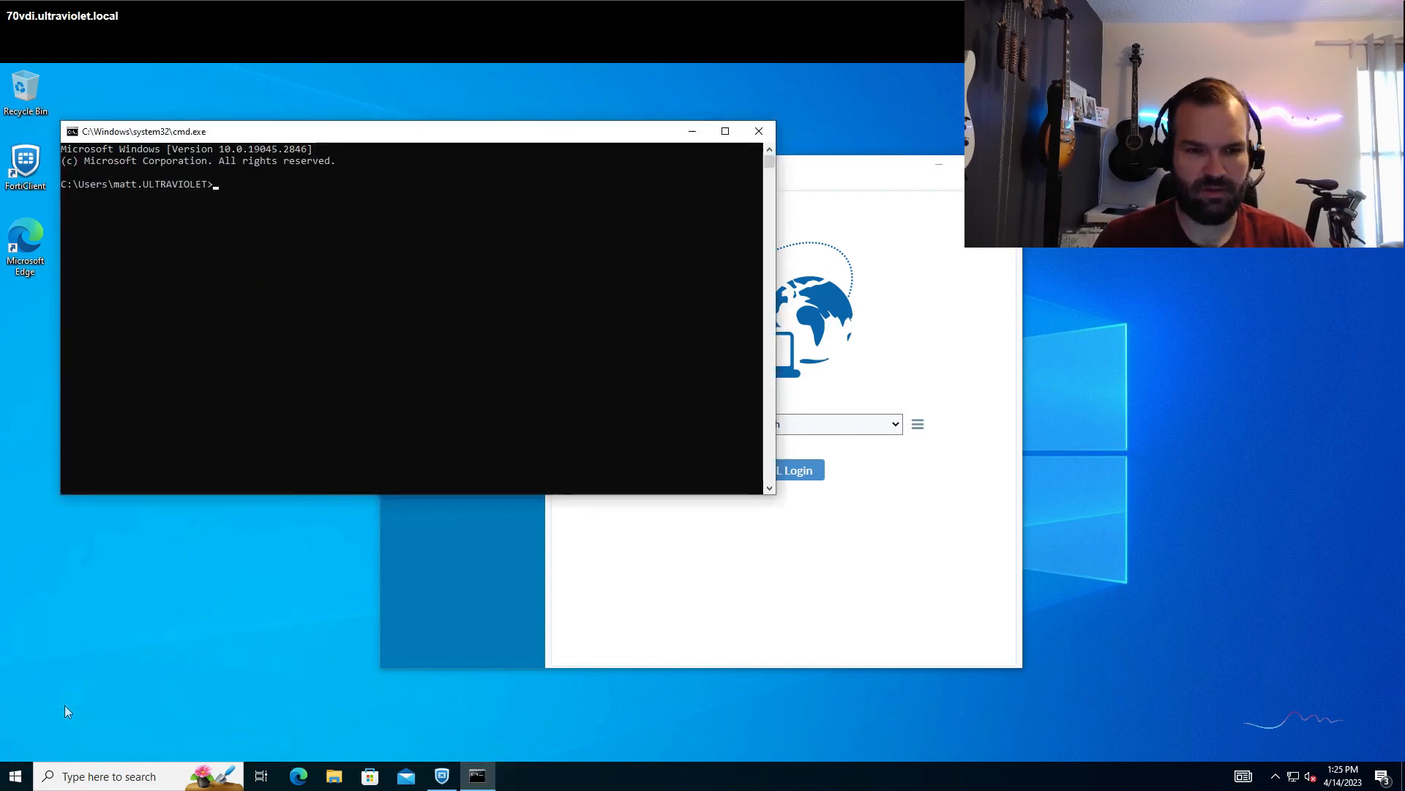
type("ping ultraviolet")
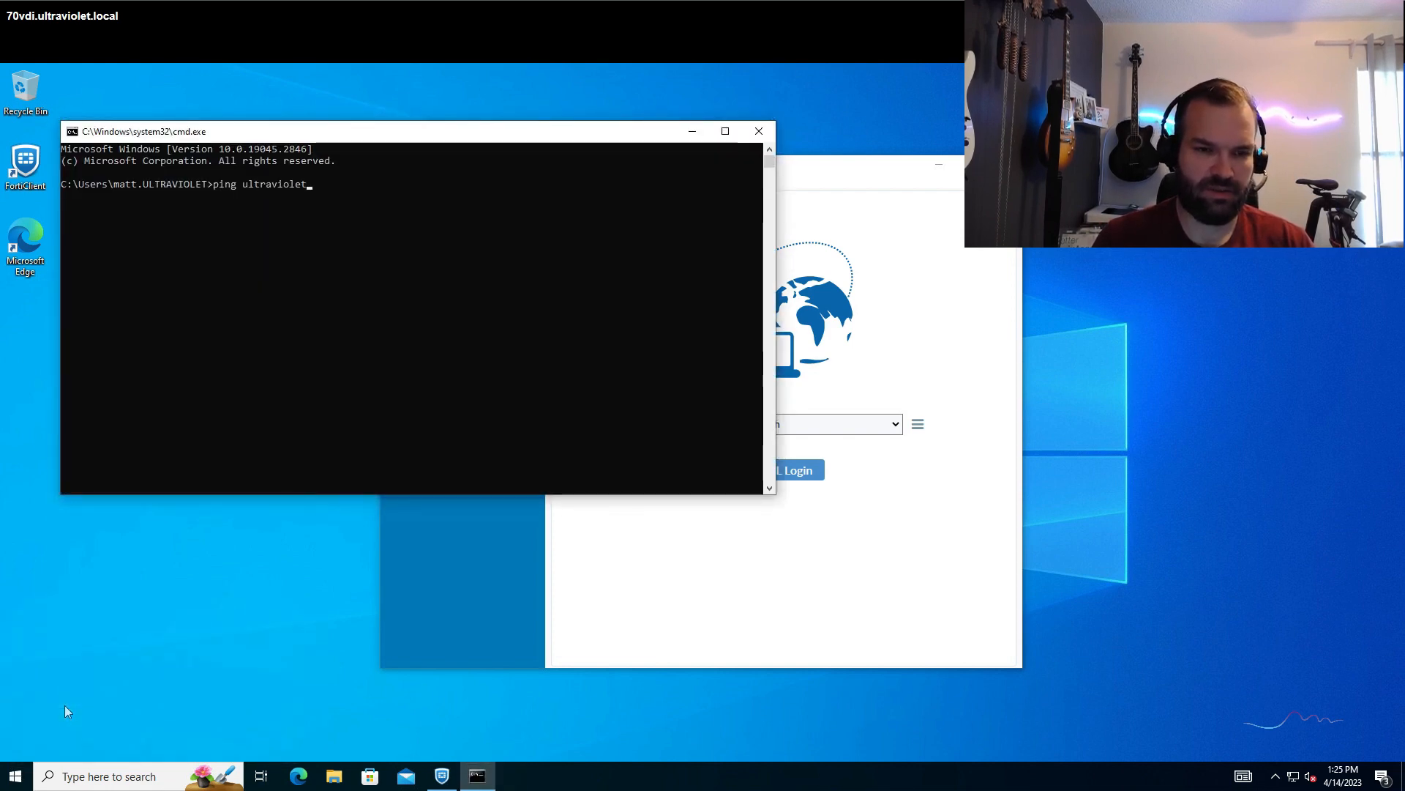
type(".local")
key("Return")
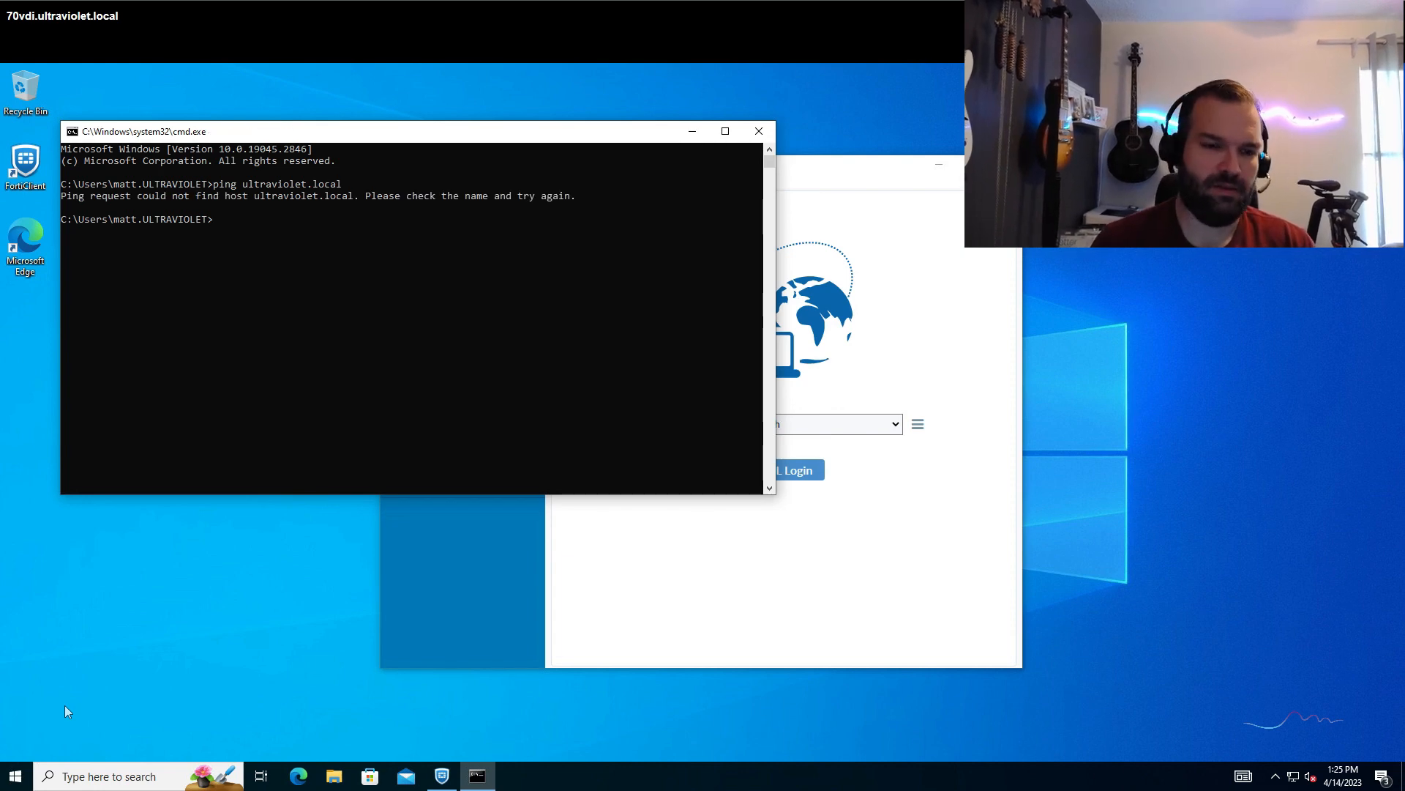
left_click(302, 778)
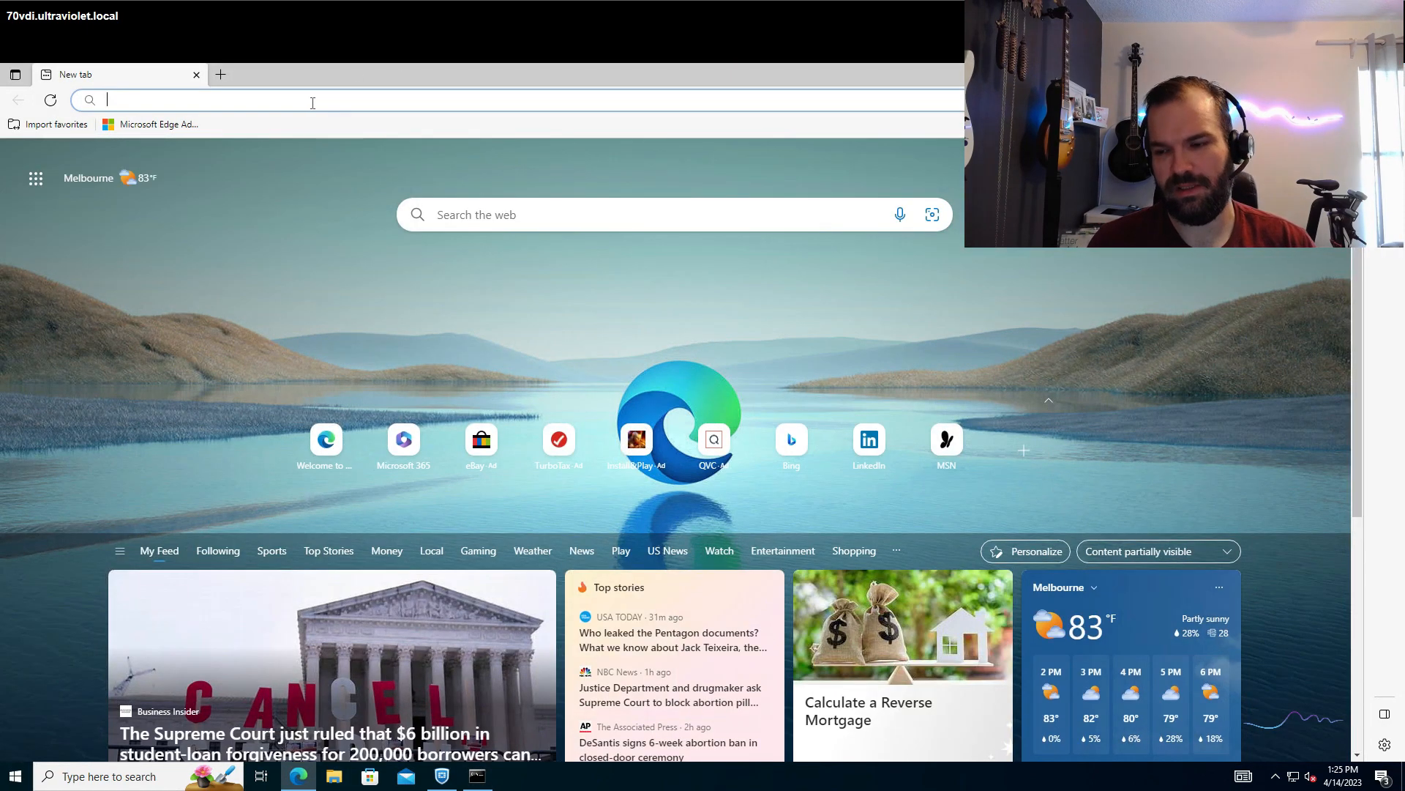
type("https:/")
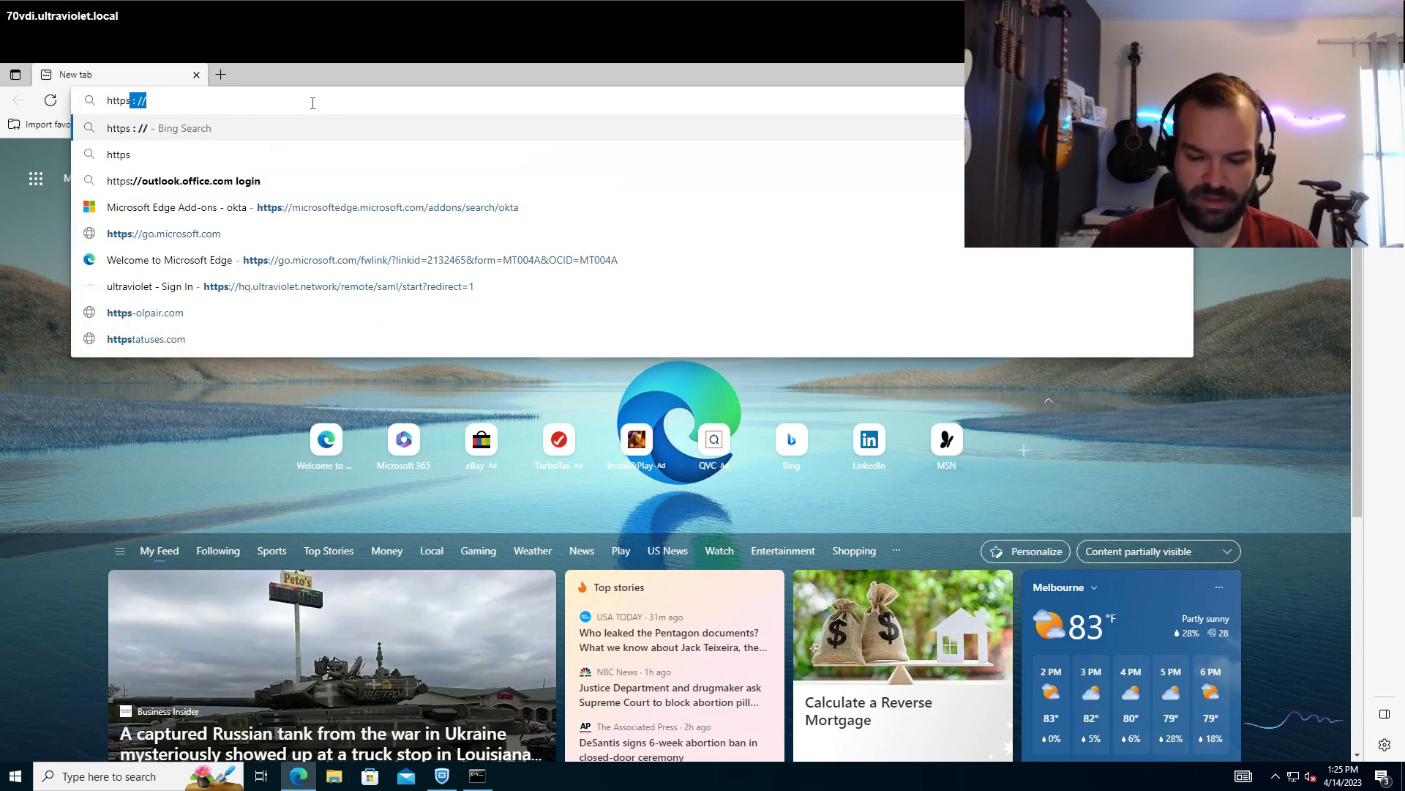
type("/uvvc")
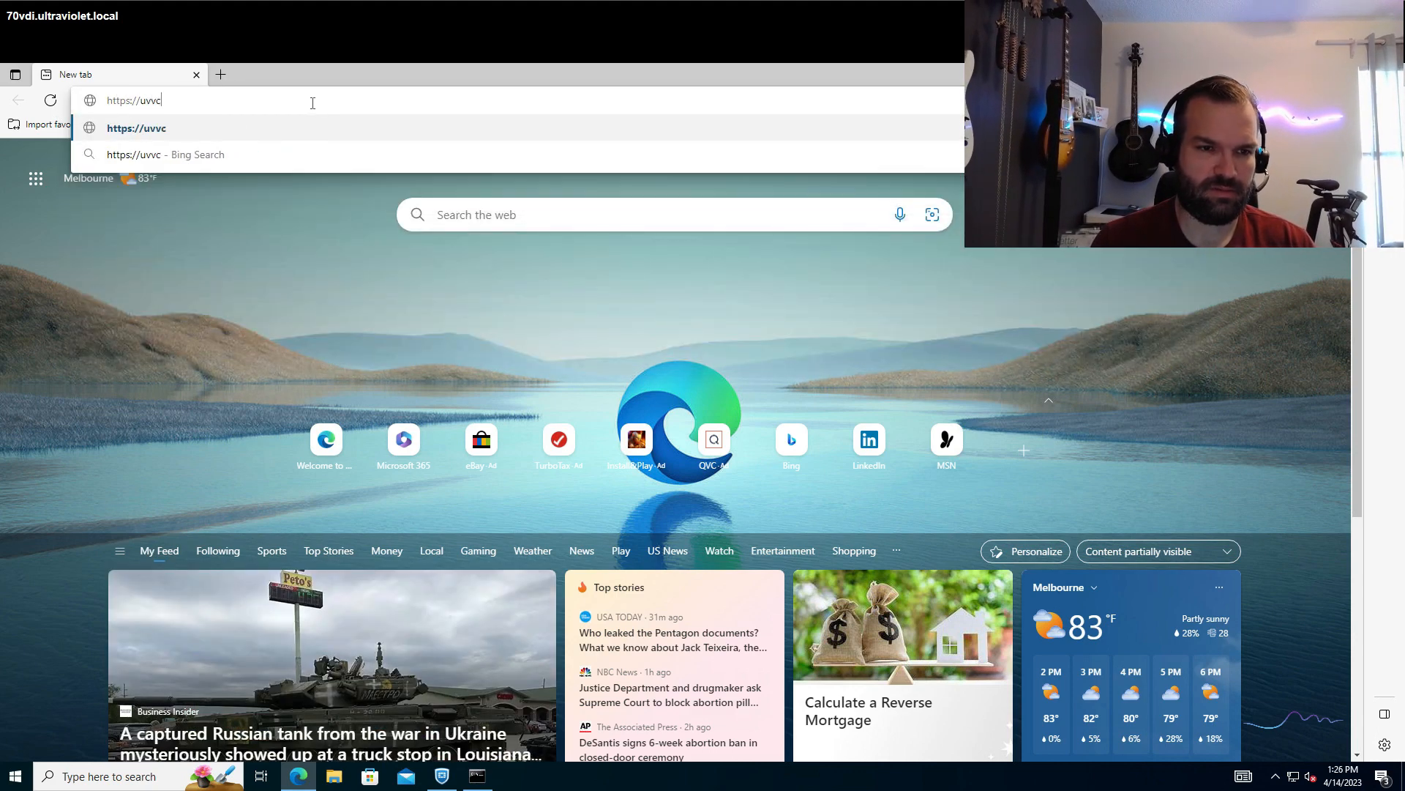
type("s.ultravio")
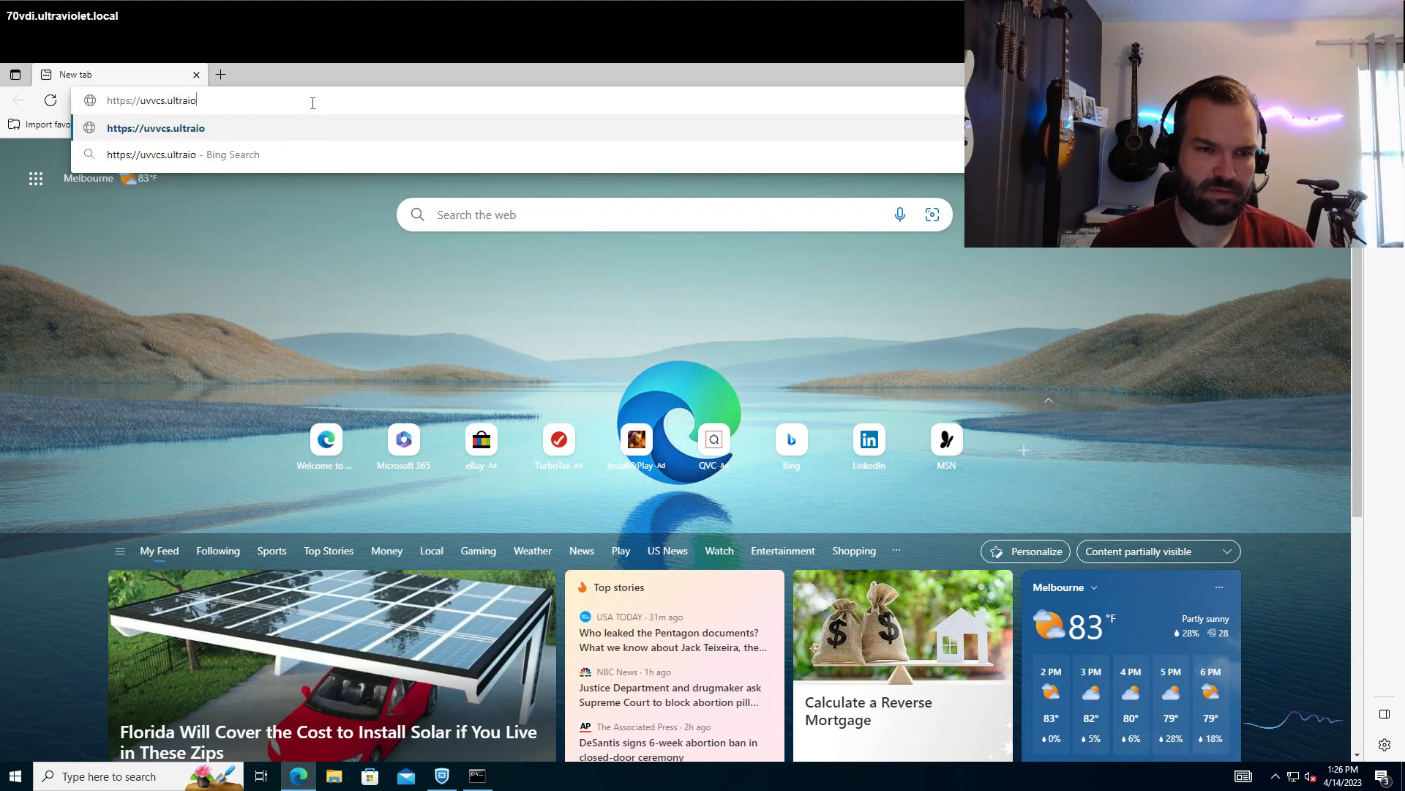
key("BackSpace")
key("BackSpace")
type("violet.loc")
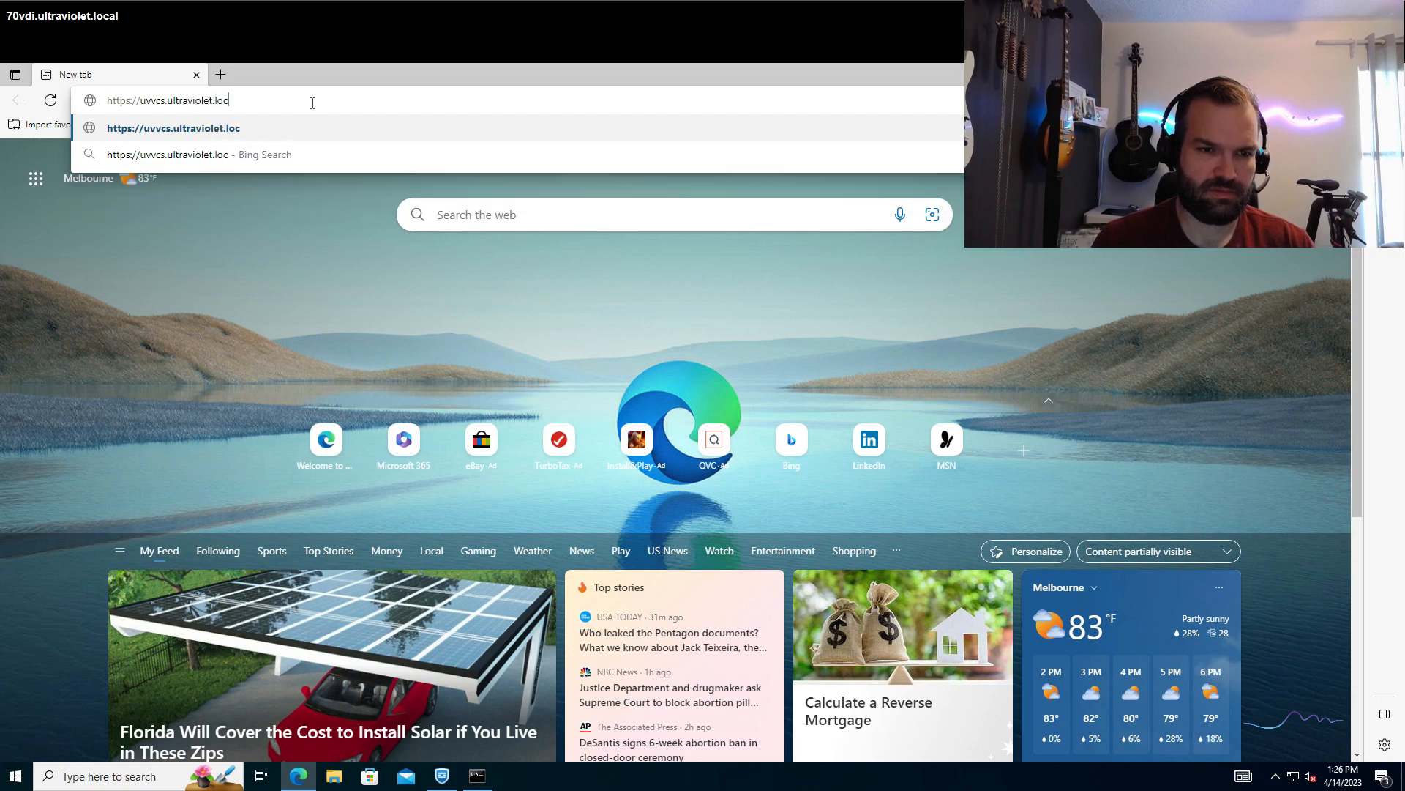
type("al")
key("Return")
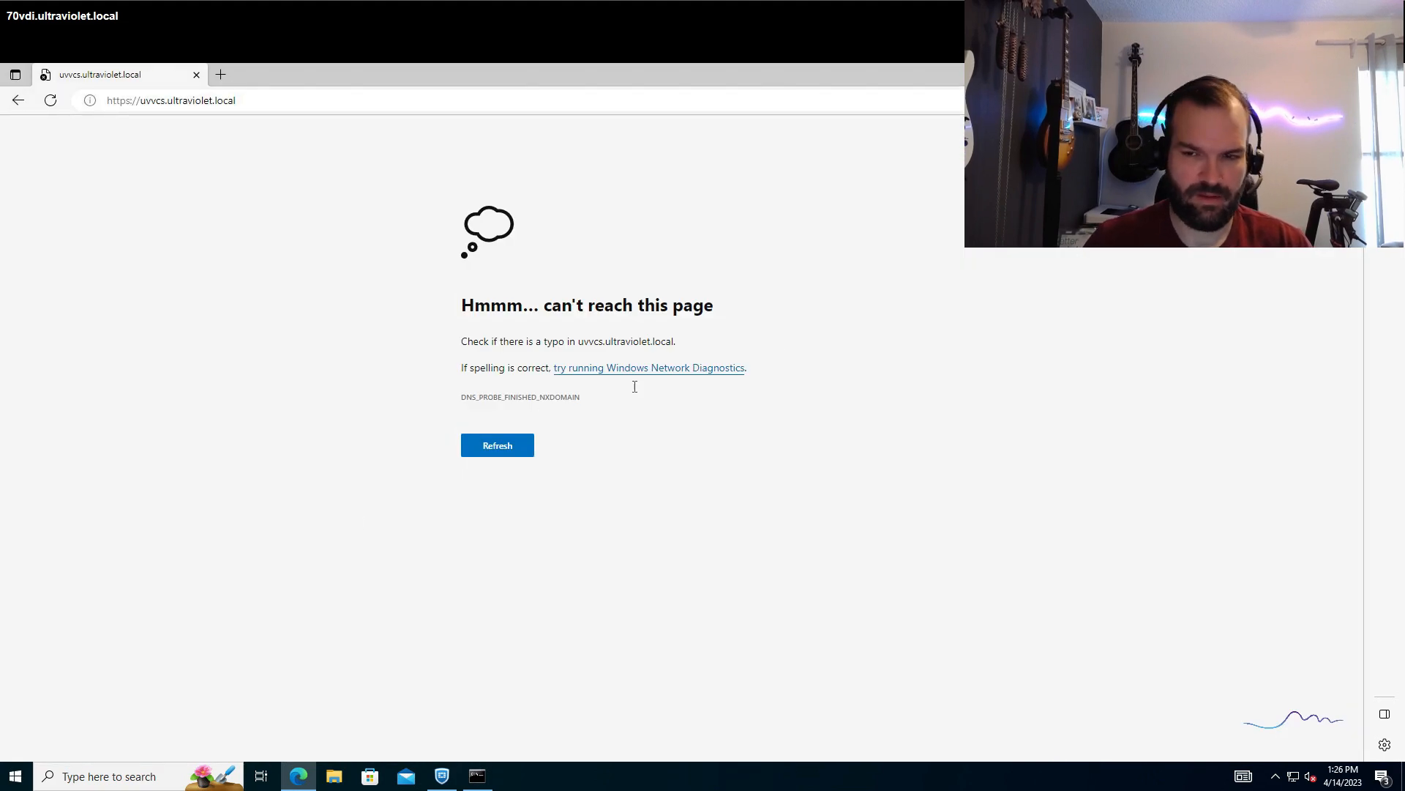
left_click(1388, 75)
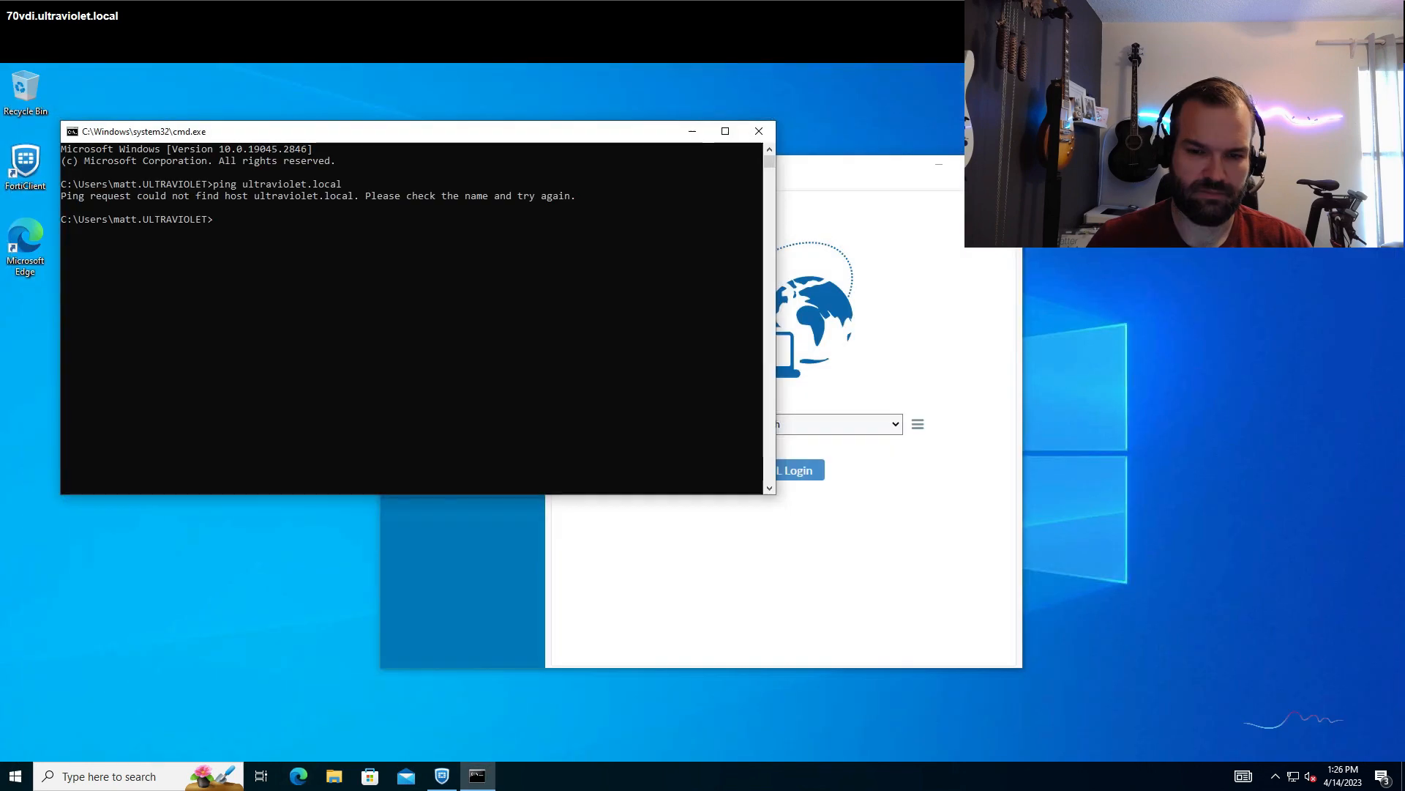
- Sign out of the current Windows session
right_click(16, 776)
mouse_move(91, 734)
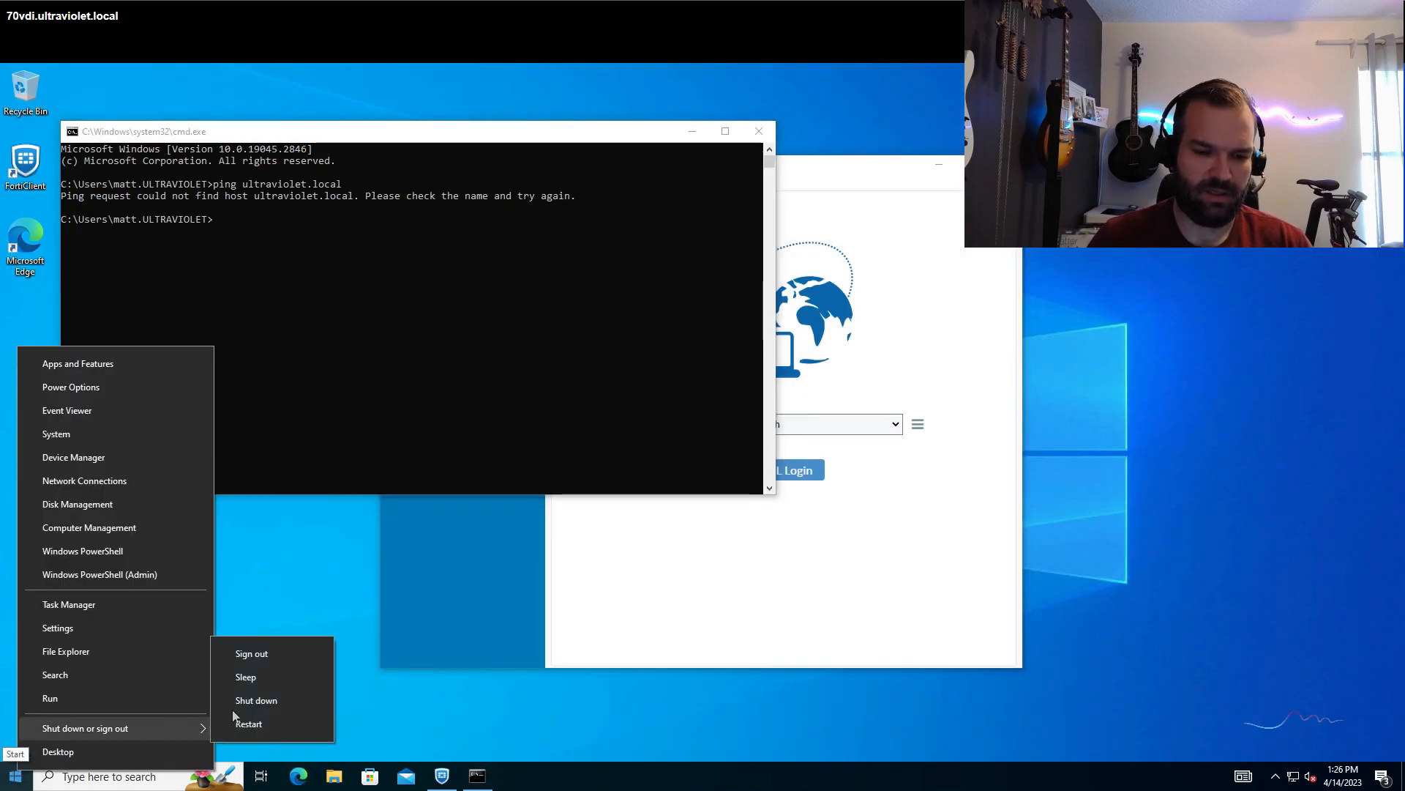
left_click(284, 653)
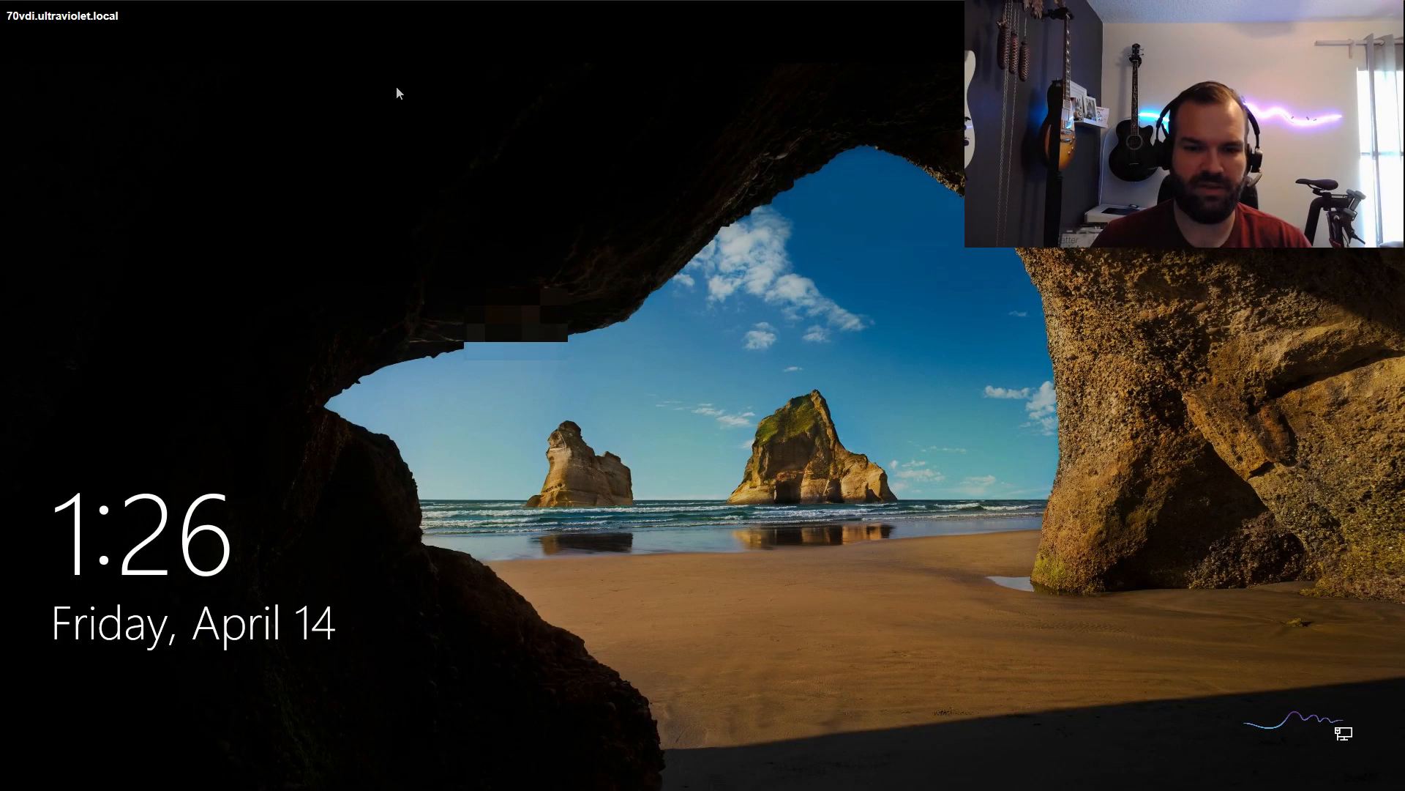
- Sign back in to Windows with the same user's account password
left_click(588, 355)
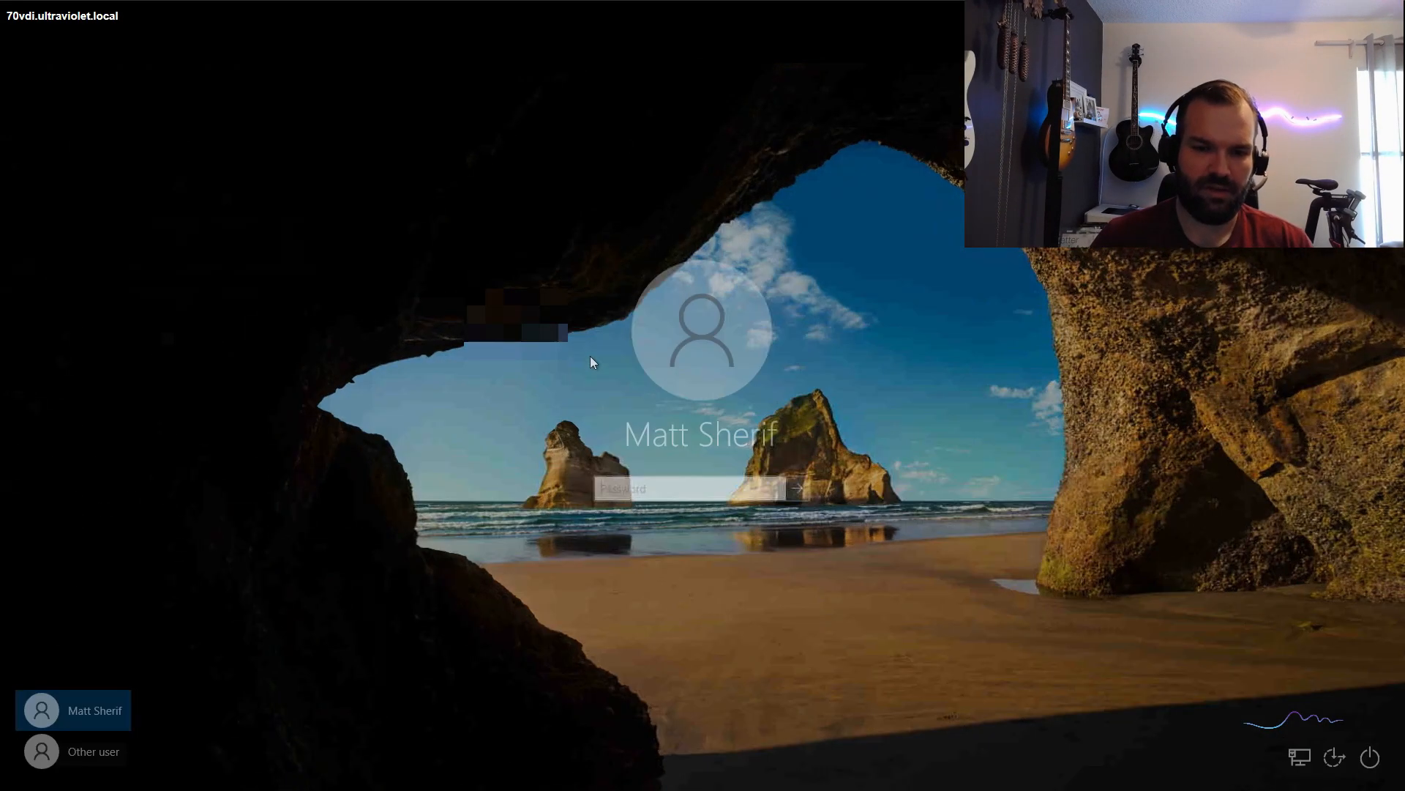
type("••••••••••")
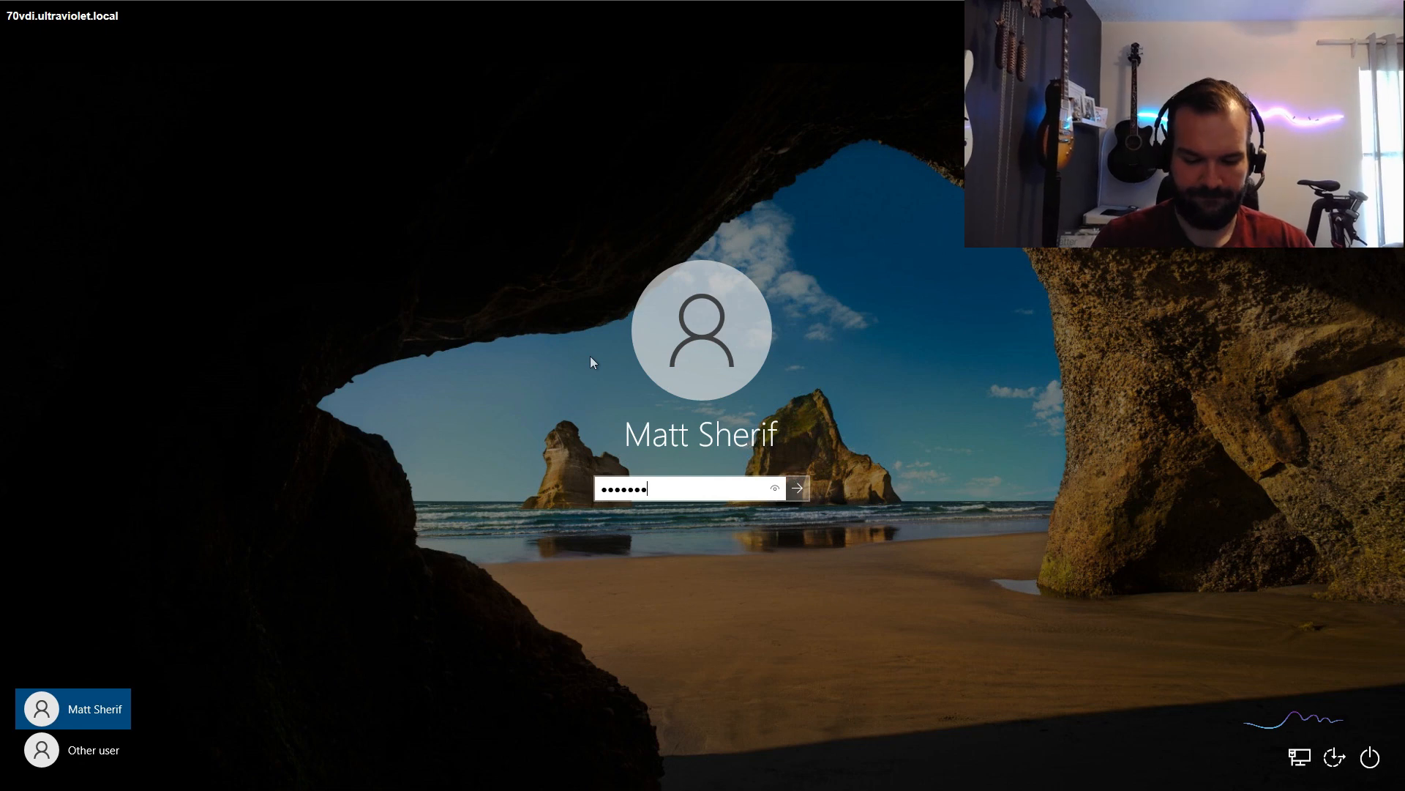
key("Return")
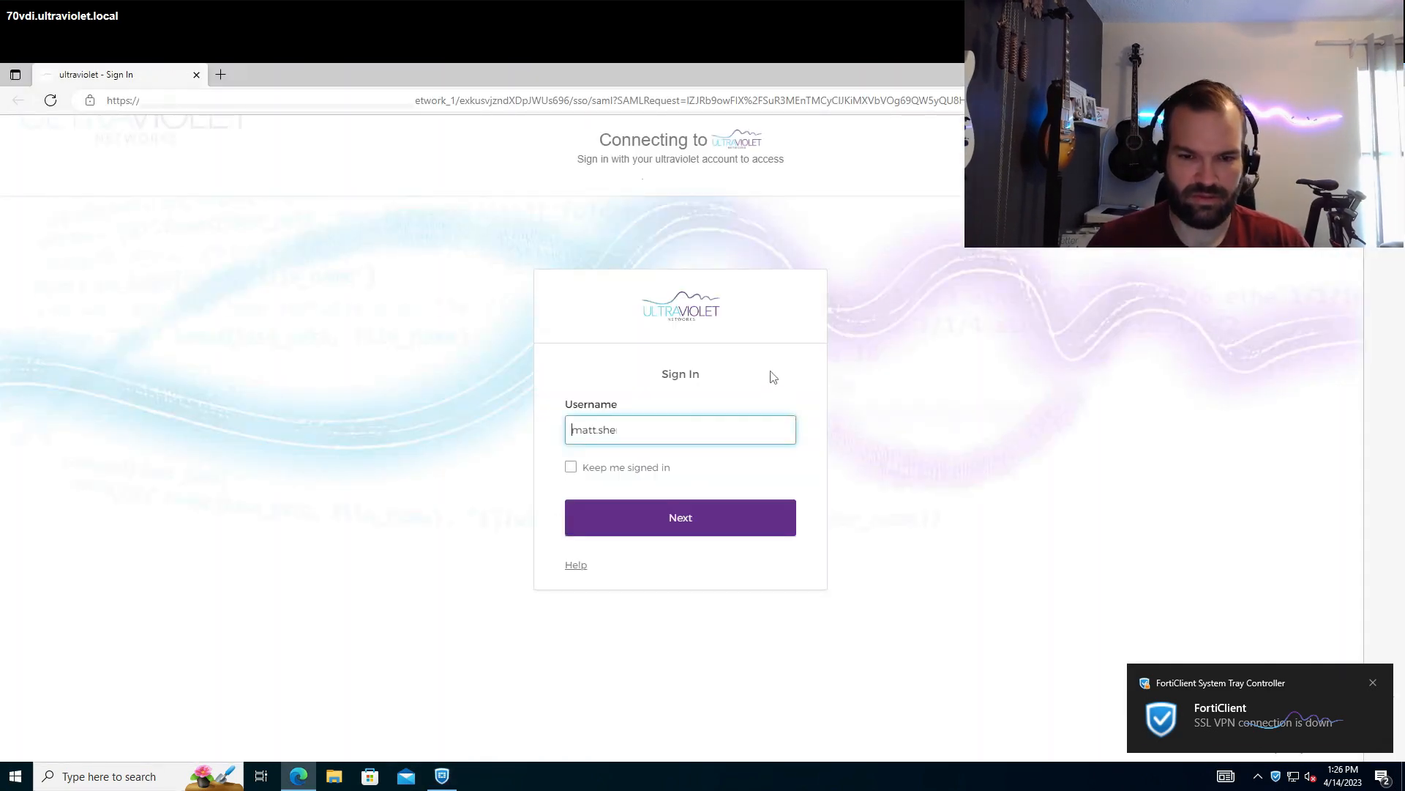
- Complete the ultraviolet SAML sign-in for the VPN using the prefilled username and the account password, then close the browser window
left_click(708, 527)
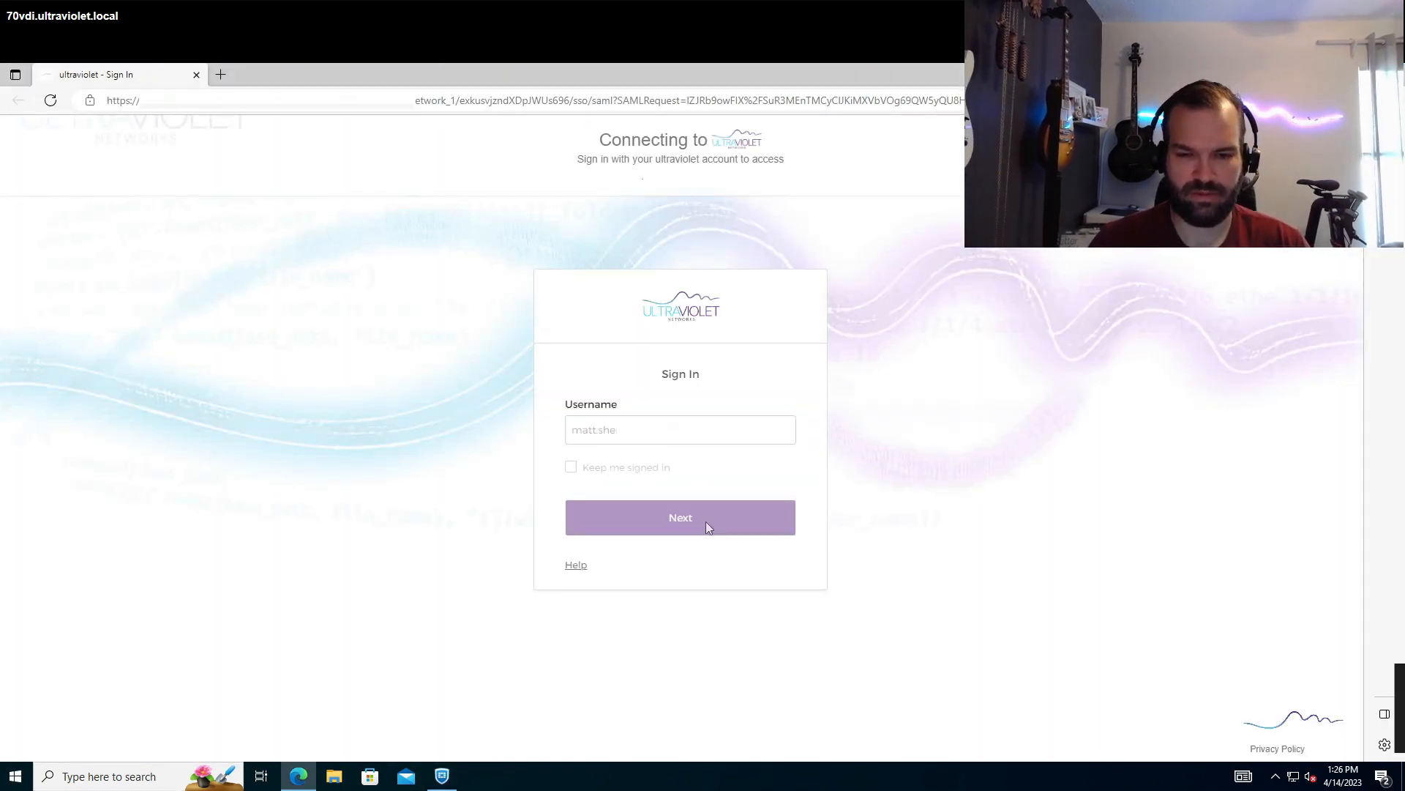
left_click(678, 523)
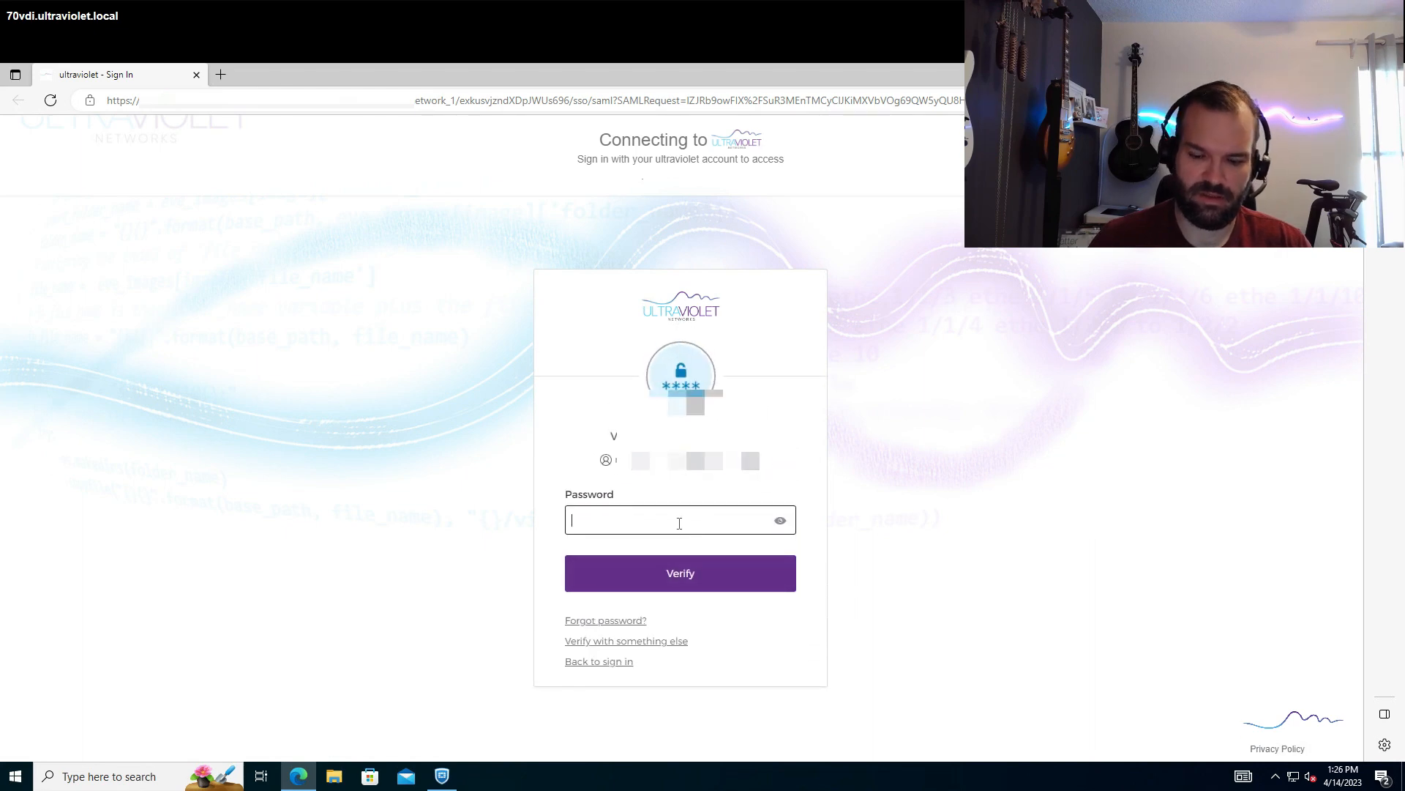
type("••••••••••")
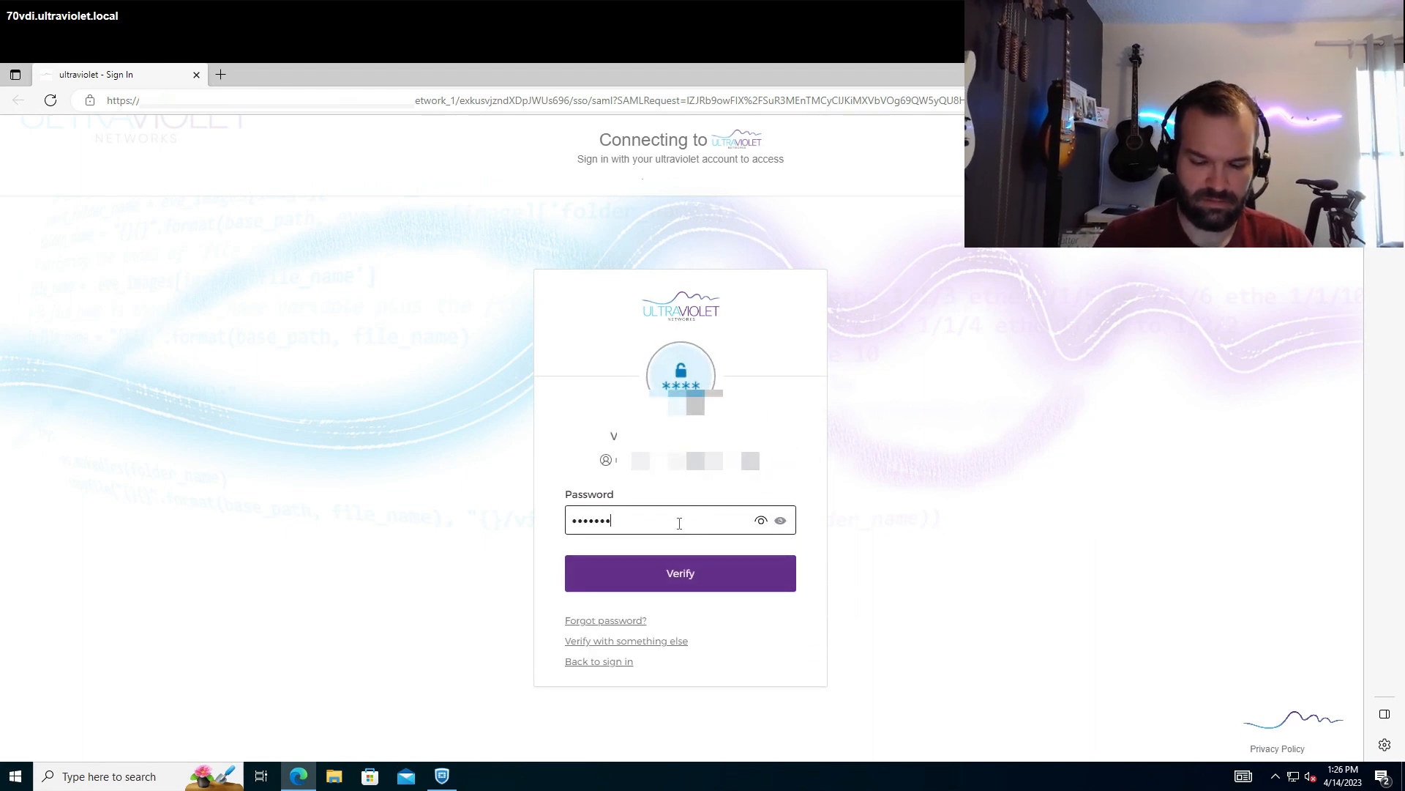
type("•••")
key("Return")
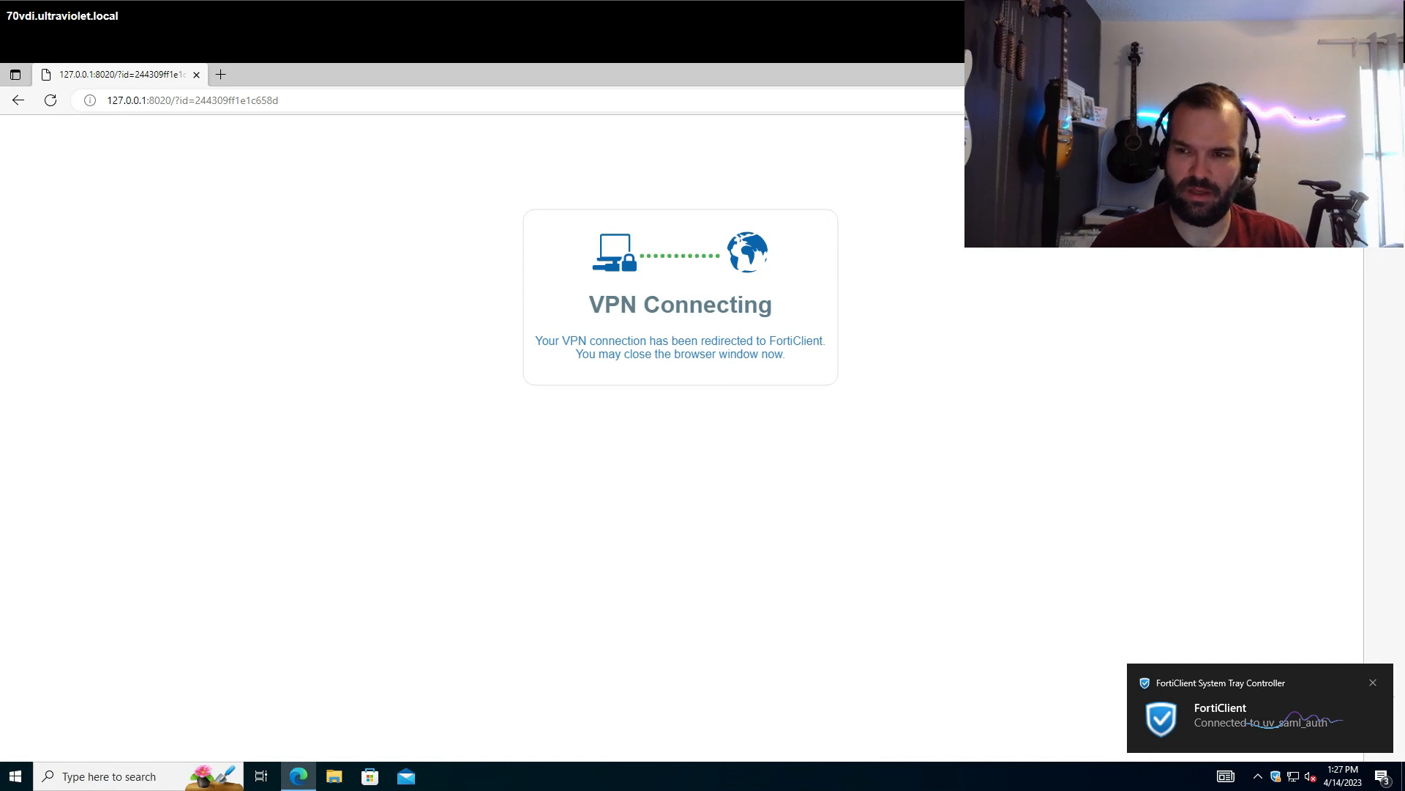
left_click(1388, 74)
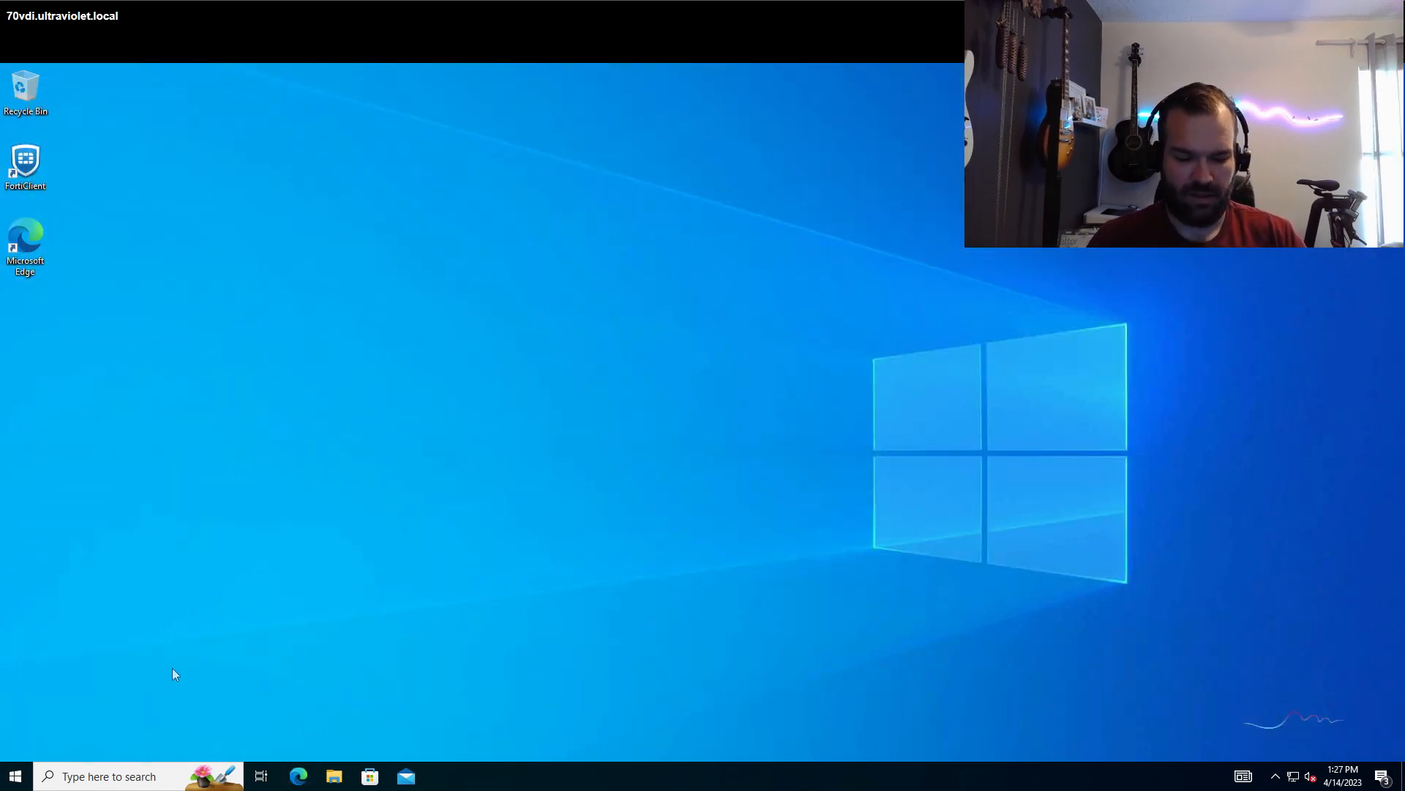
- Open a new Command Prompt and ping ultraviolet.local over the VPN
right_click(15, 776)
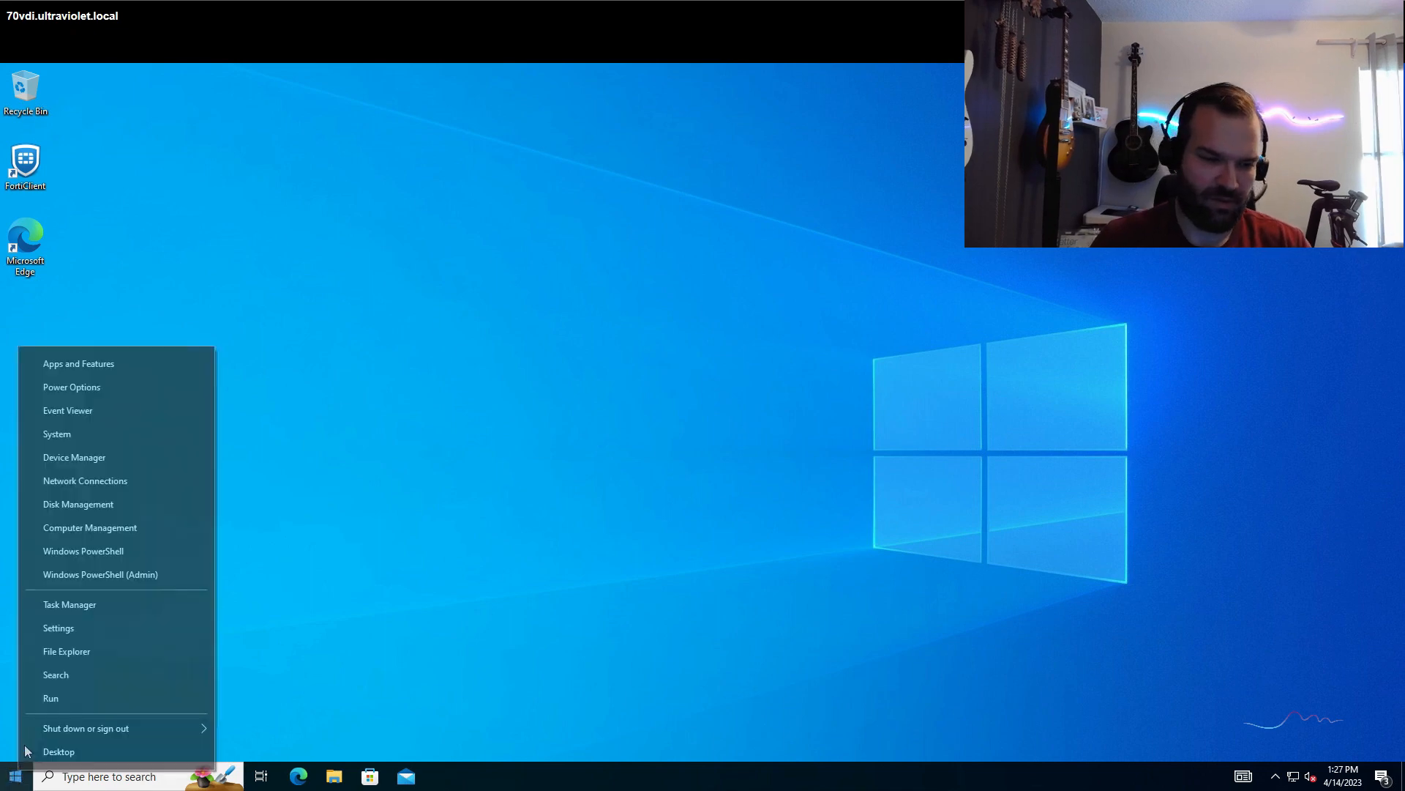
left_click(59, 697)
key("Return")
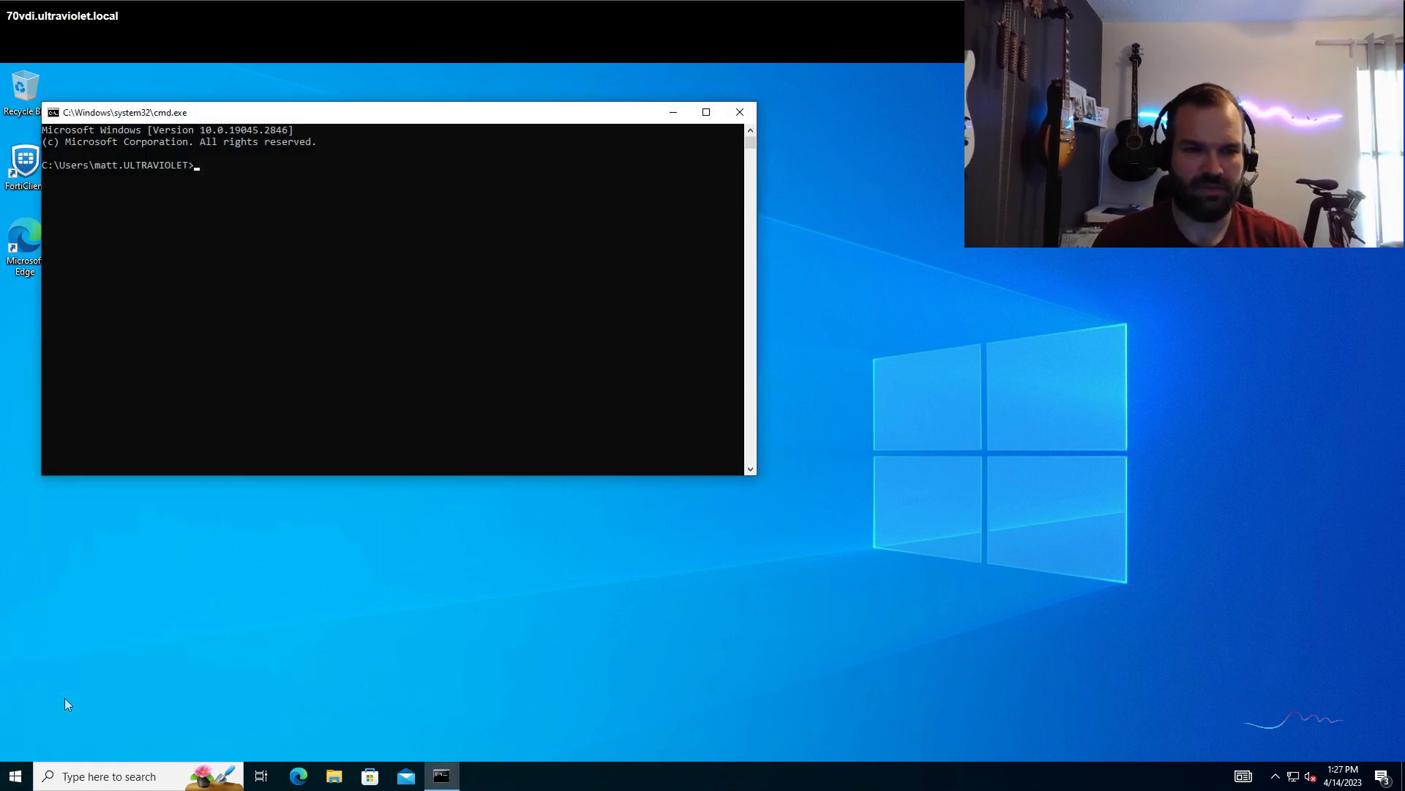
type("ping ultr")
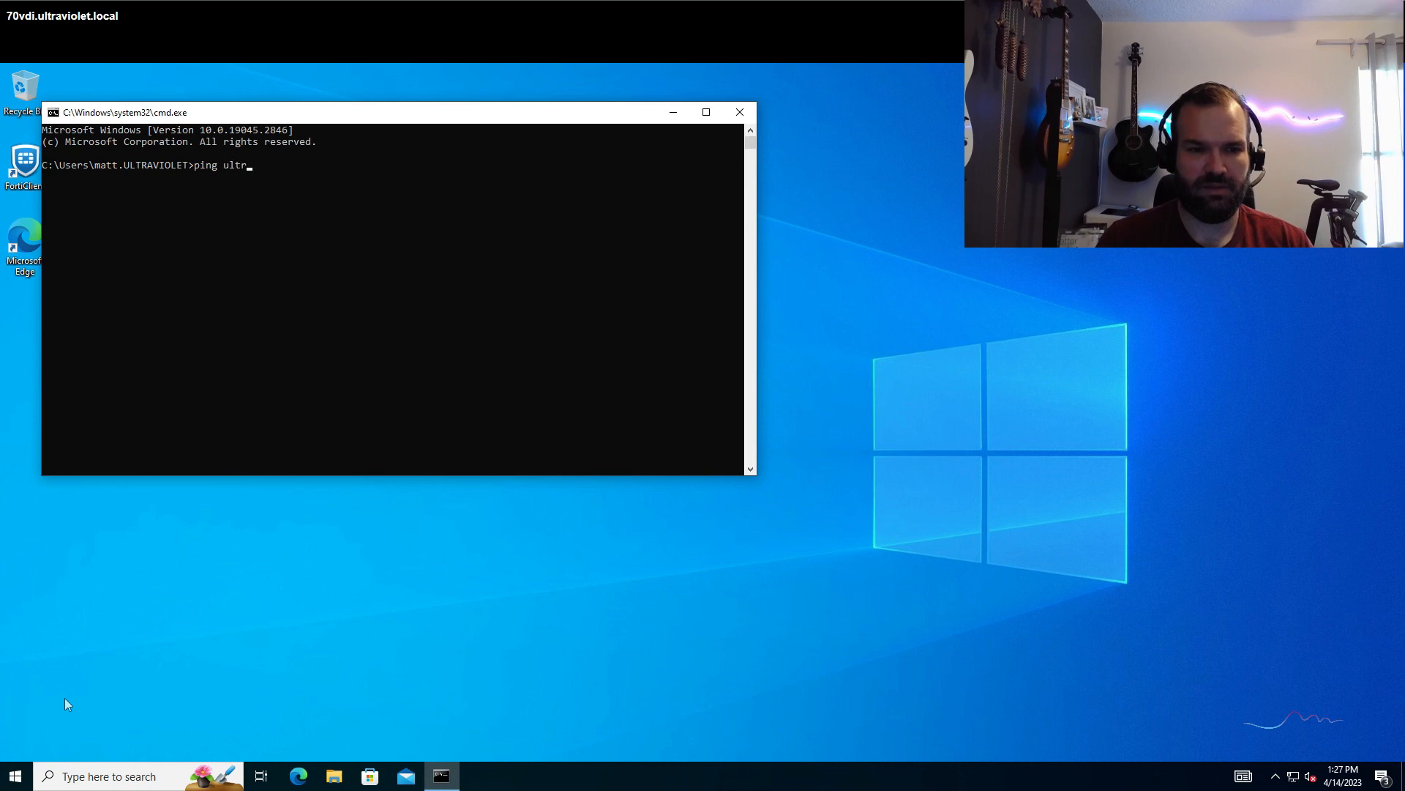
type("aviolet.local")
key("Return")
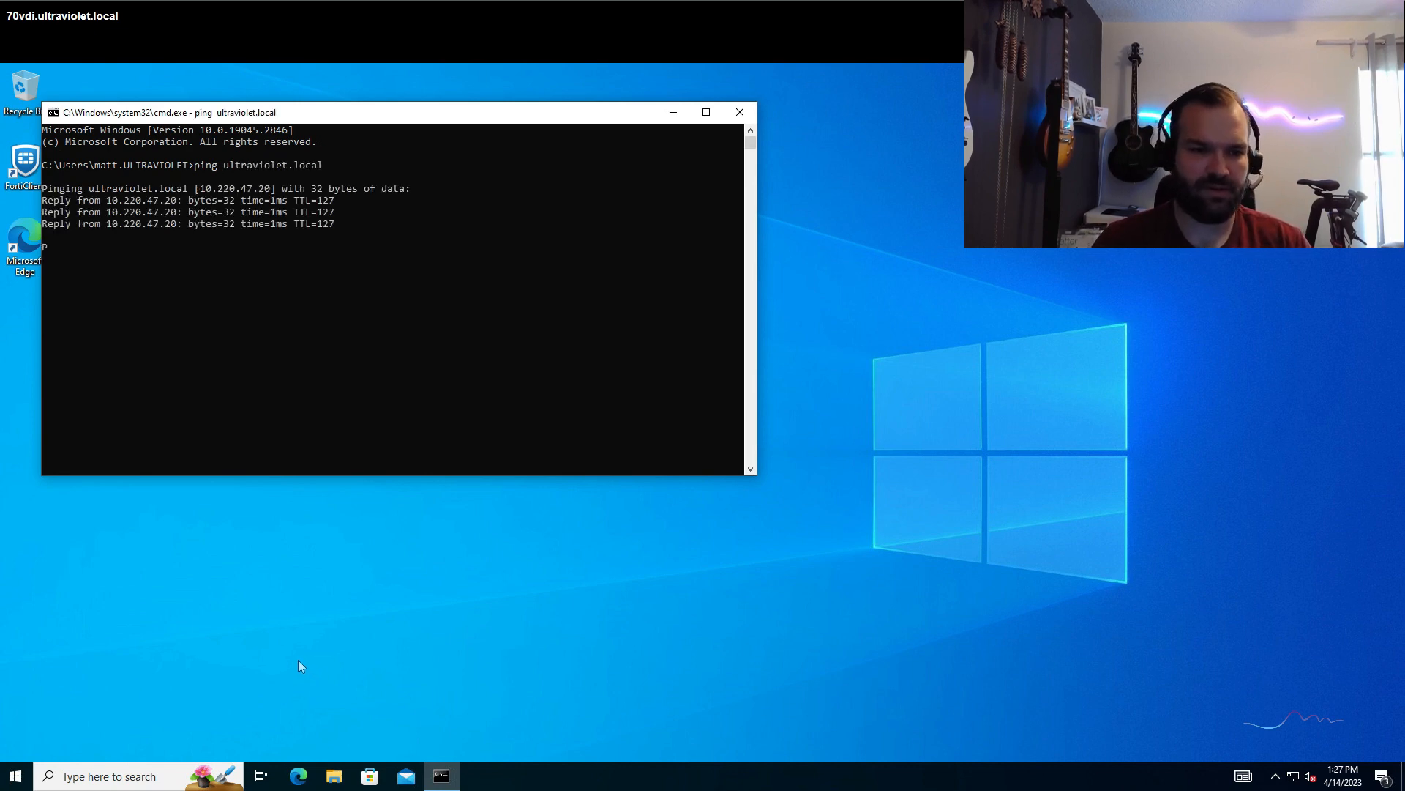
left_click(298, 776)
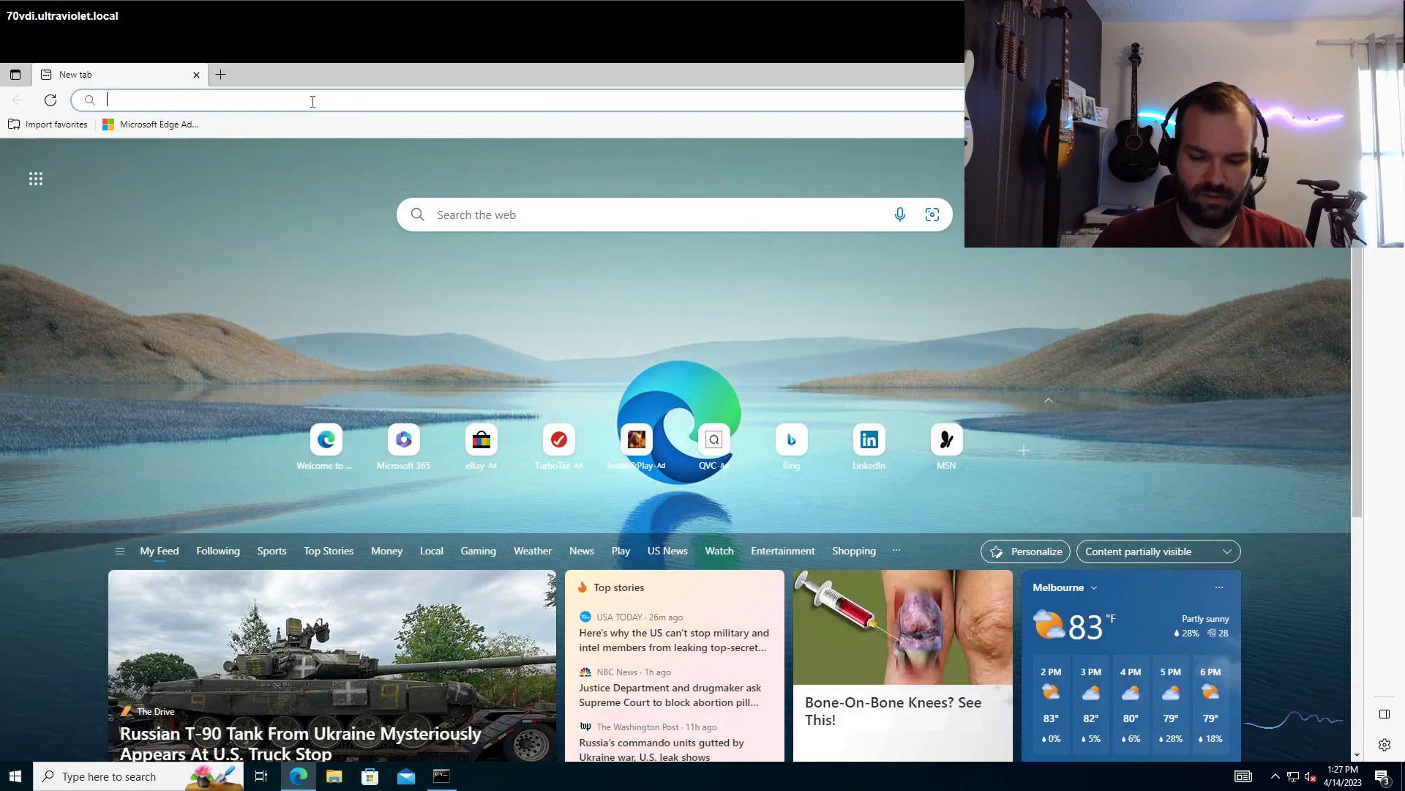
type("https://uvvc")
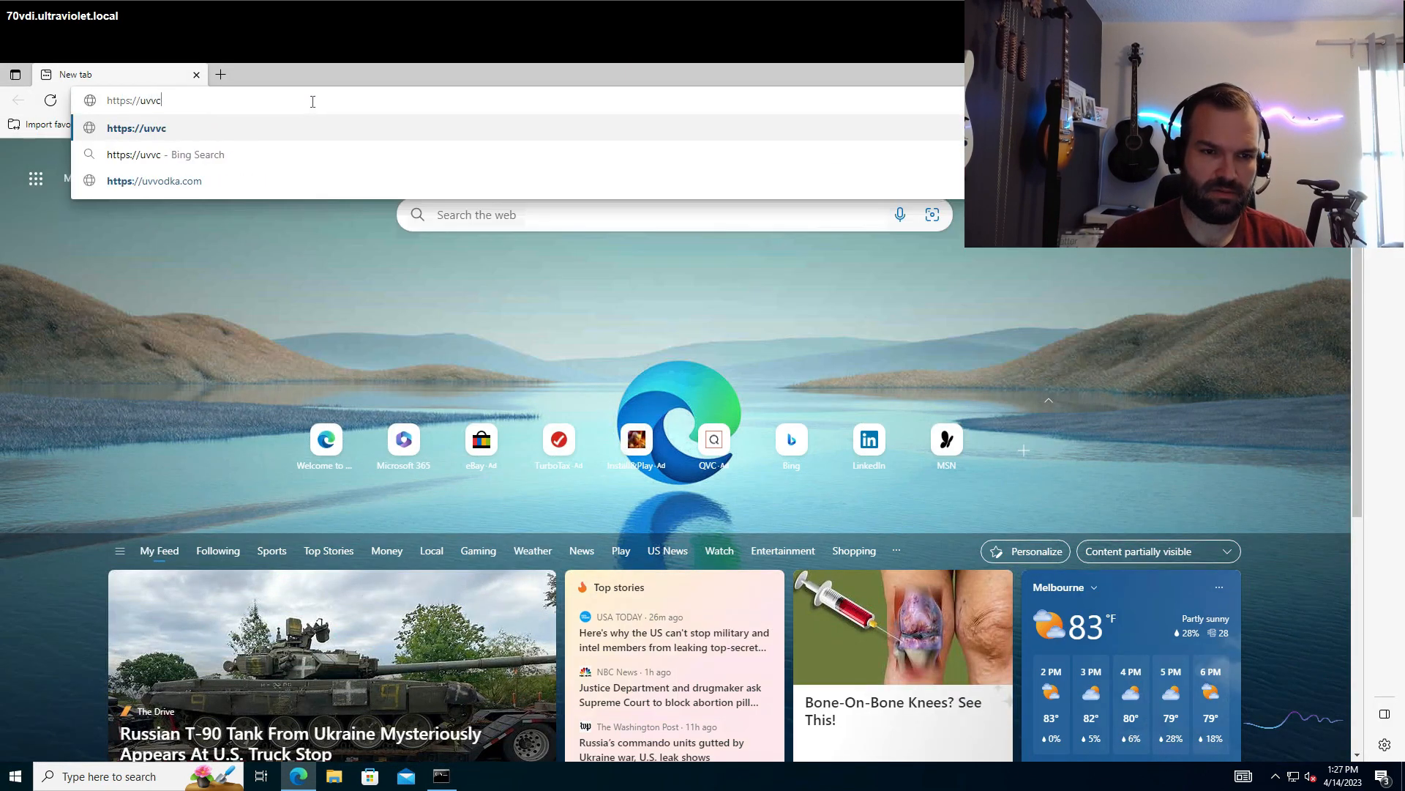
type("s.ultravi")
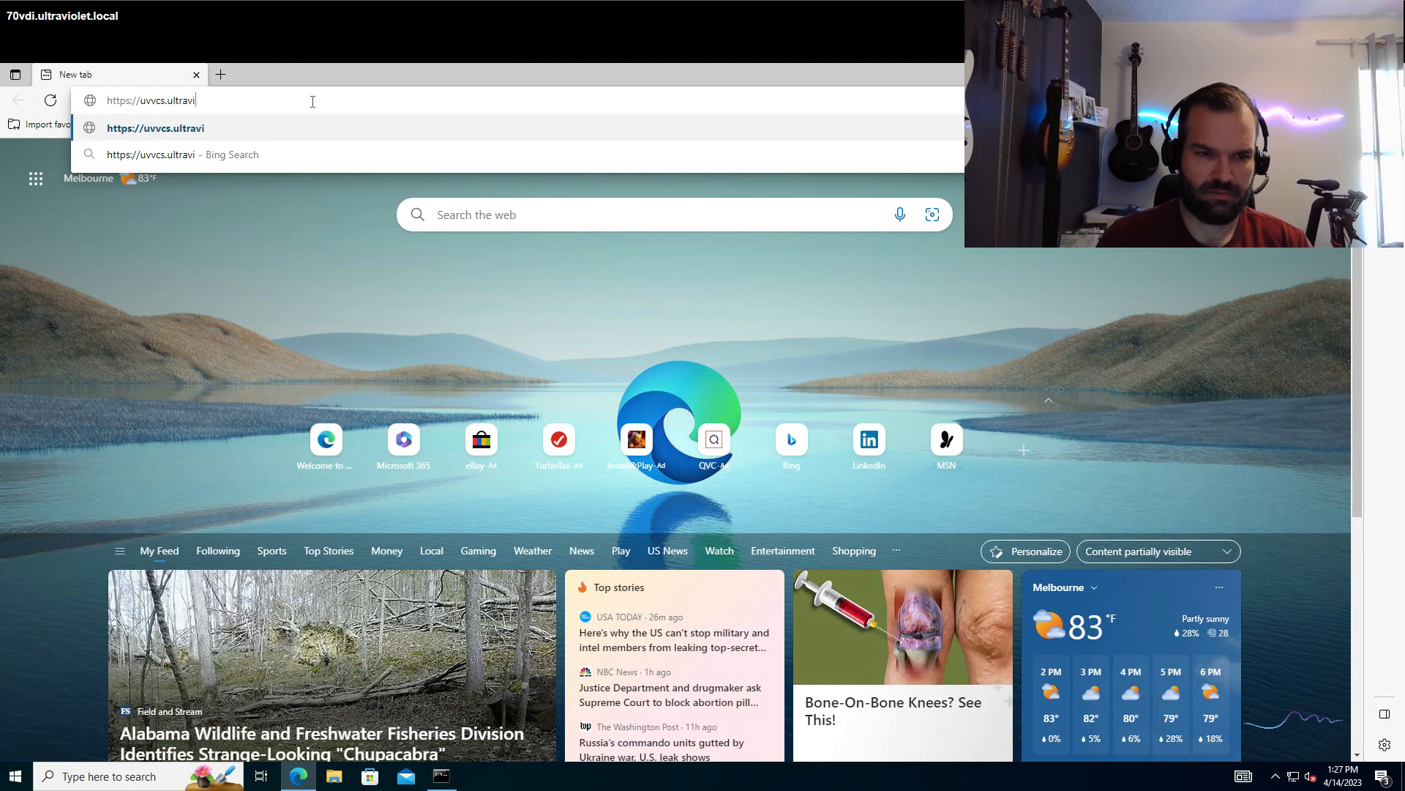
type("olet.local")
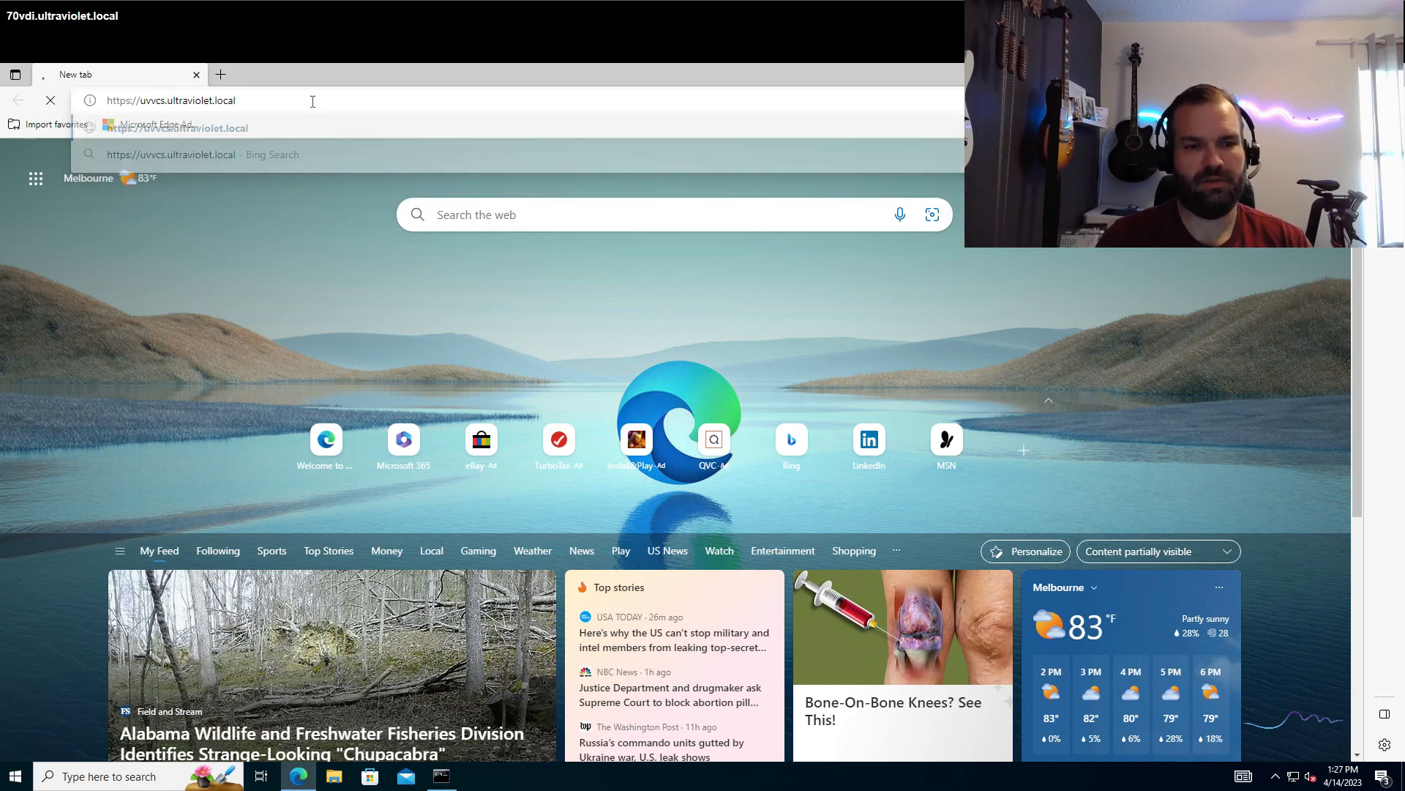
key("Return")
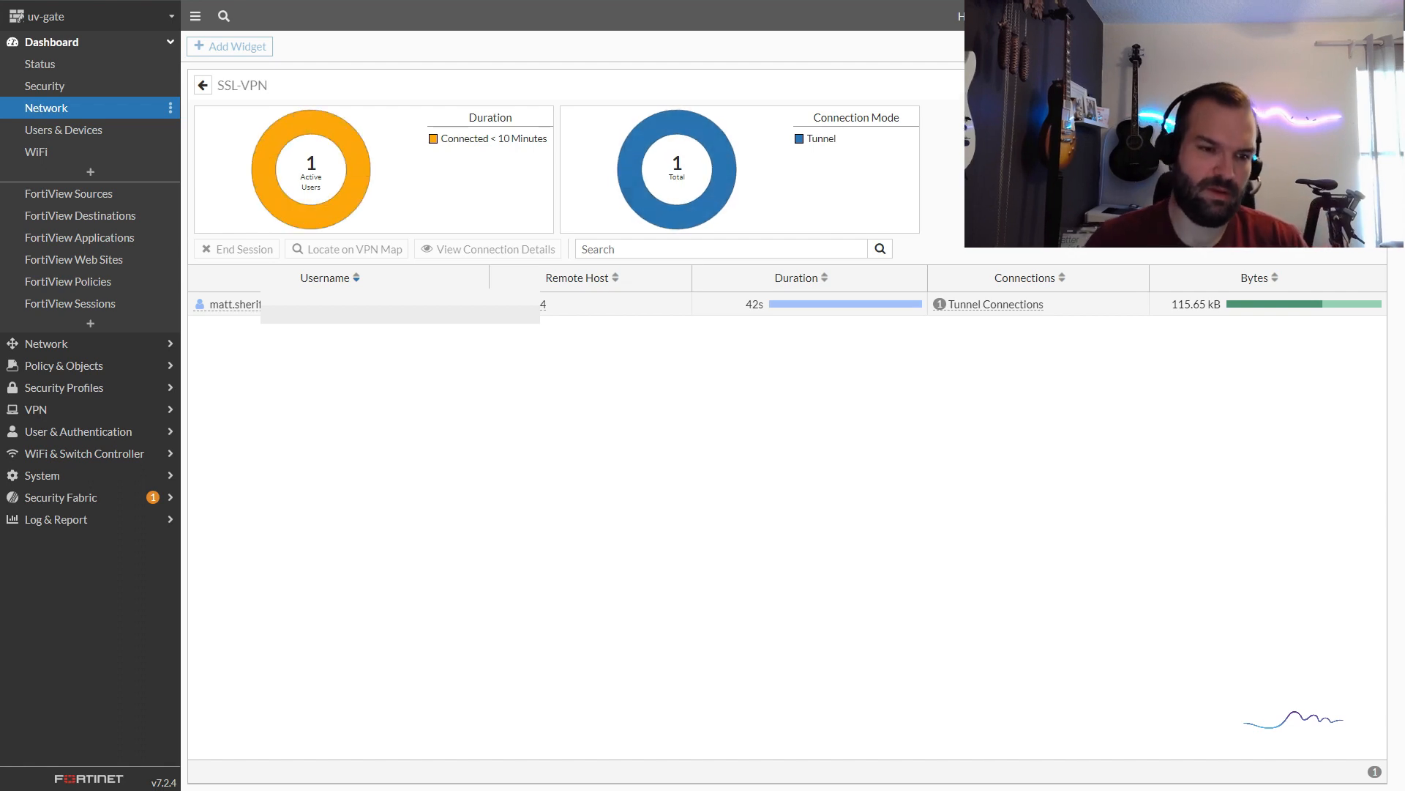
- On the FortiGate, examine the firewall policies from the SSL-VPN tunnel interface to uv.office, especially the sources and destinations of cert_vpn_for_necessary services
left_click(69, 364)
left_click(58, 107)
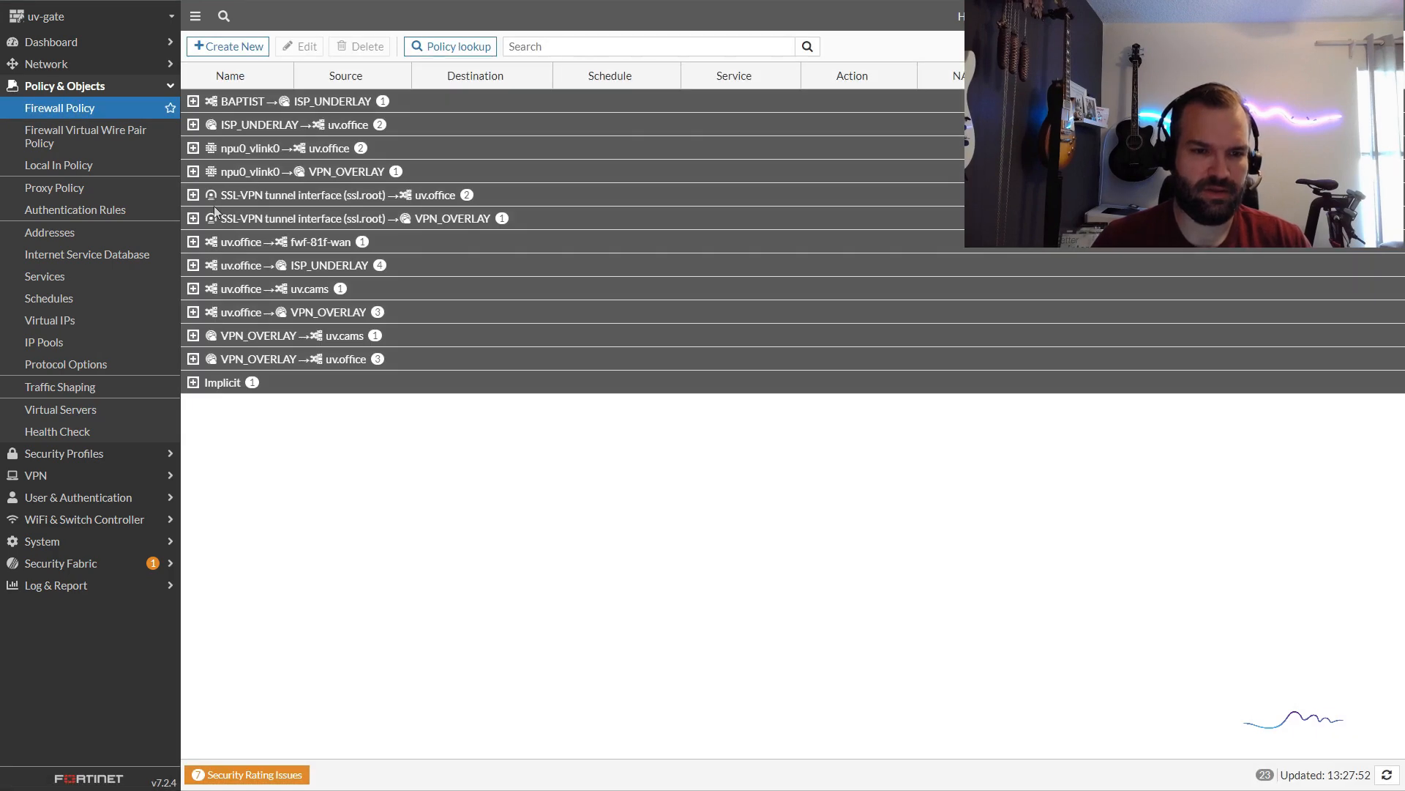
left_click(193, 196)
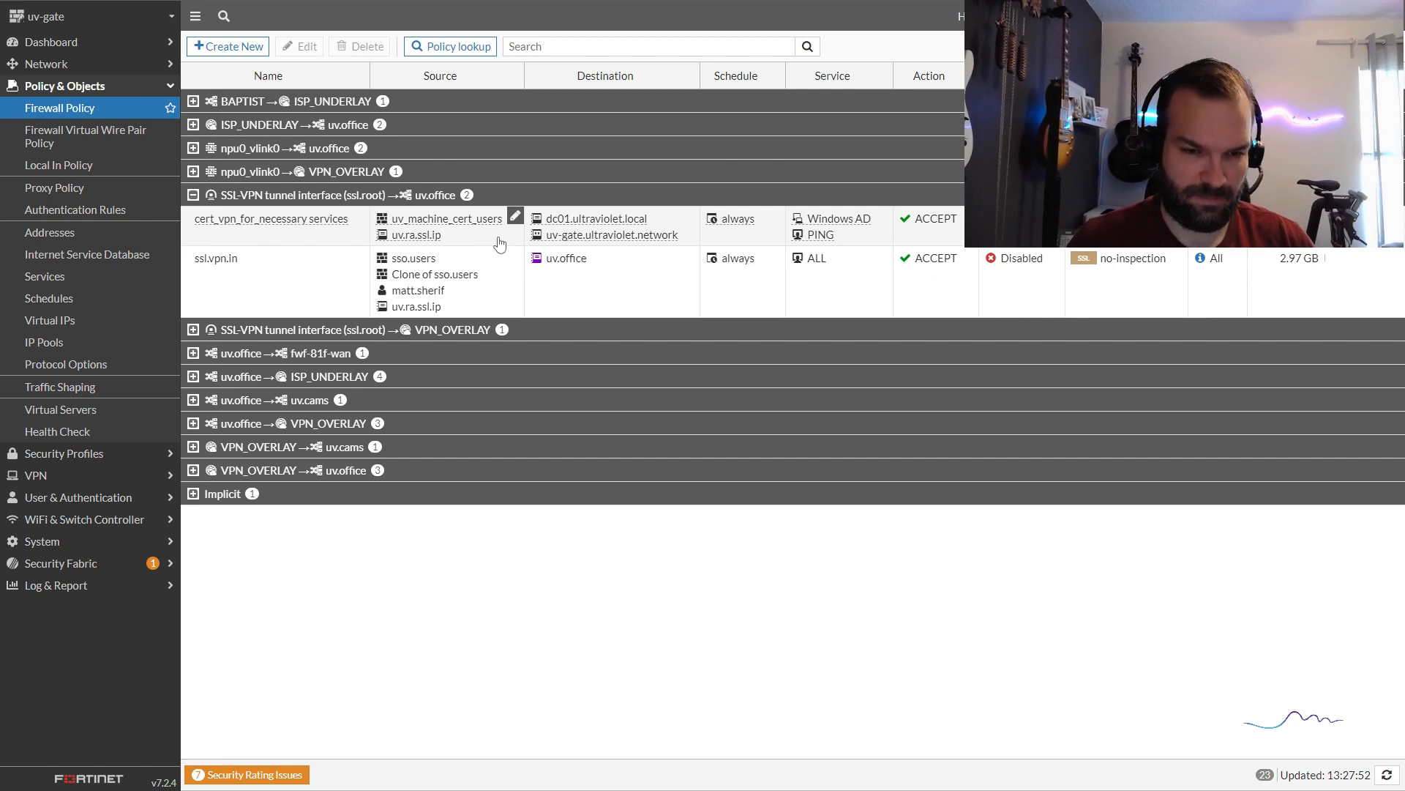
mouse_move(543, 242)
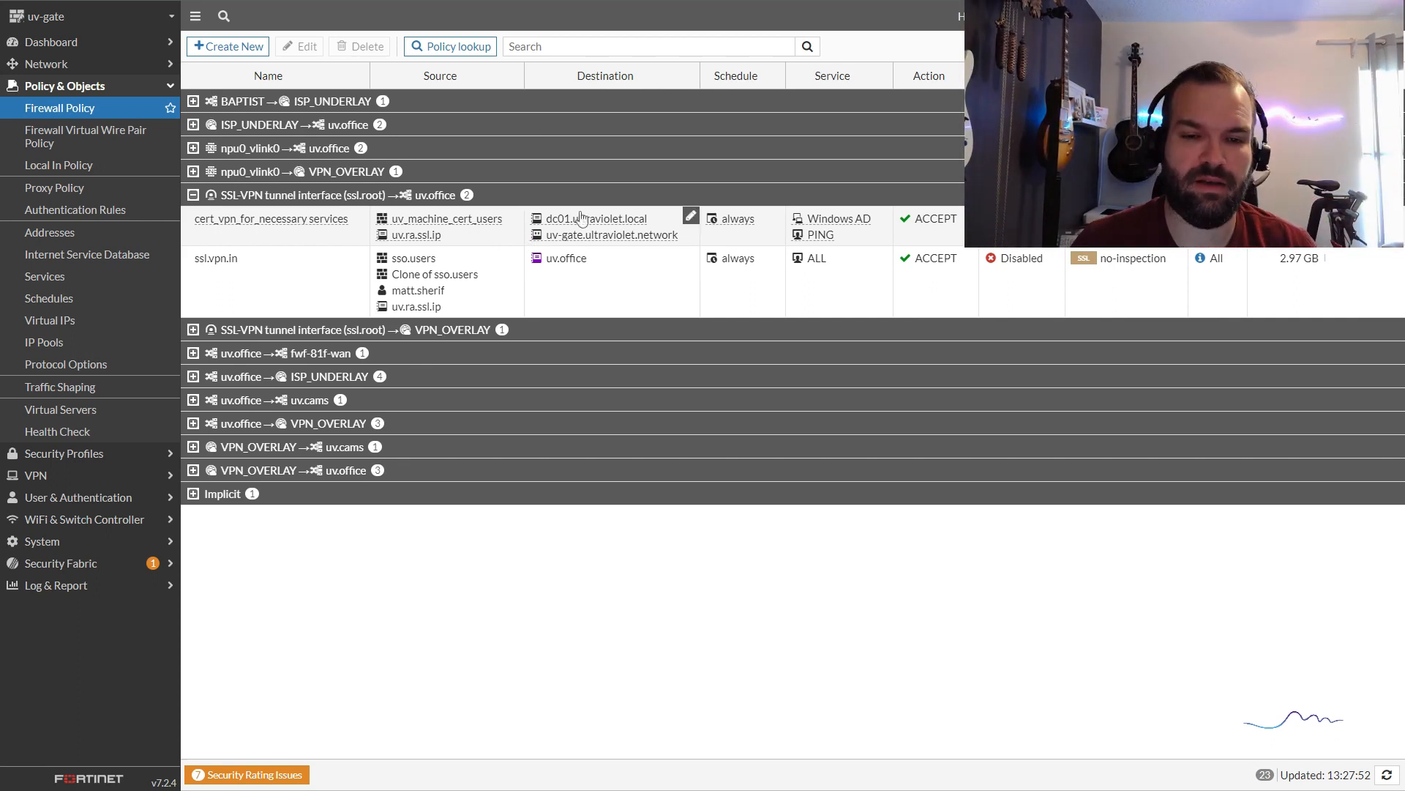
mouse_move(575, 224)
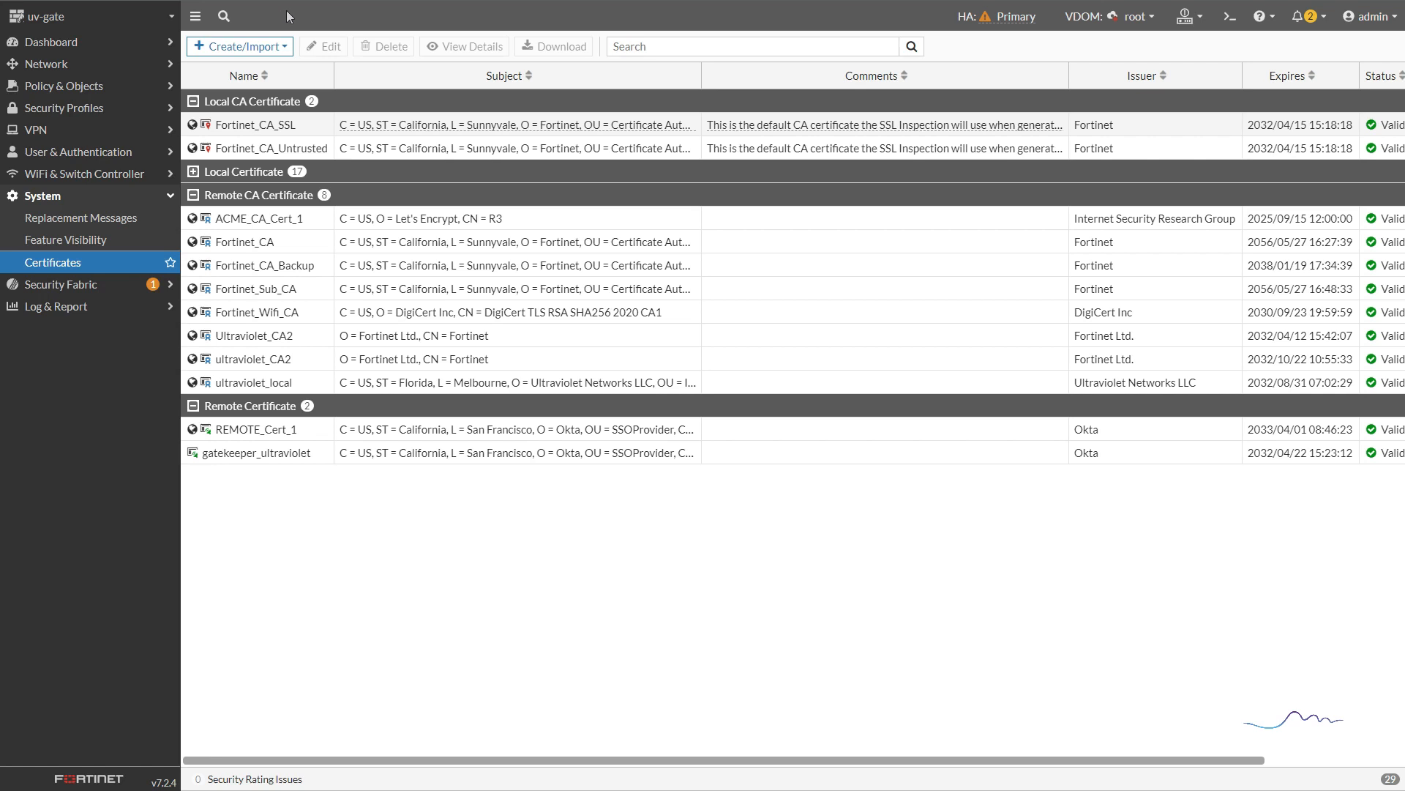
- Review the Online SCEP and File options for importing a CA certificate, then cancel the import
left_click(282, 46)
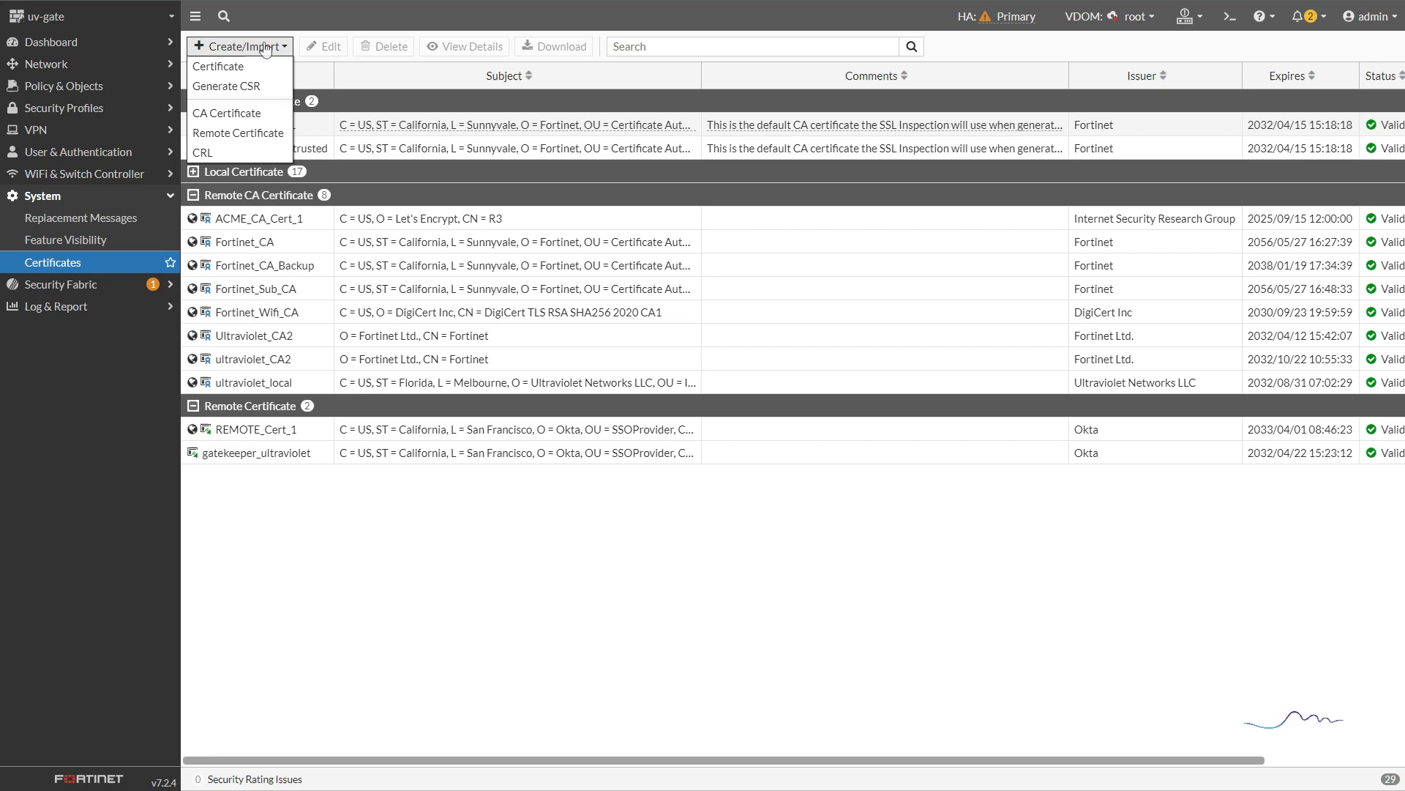
left_click(258, 106)
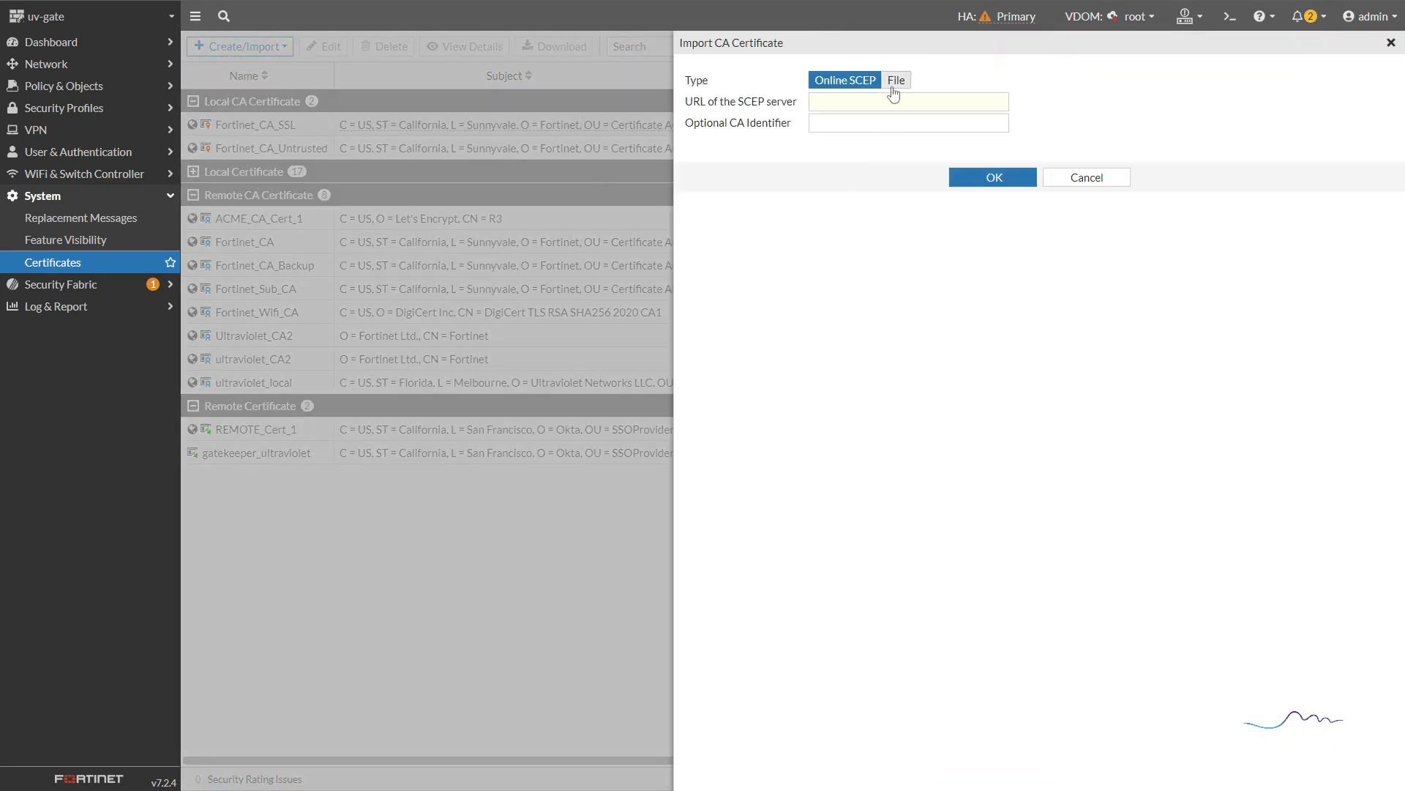
left_click(890, 85)
left_click(766, 87)
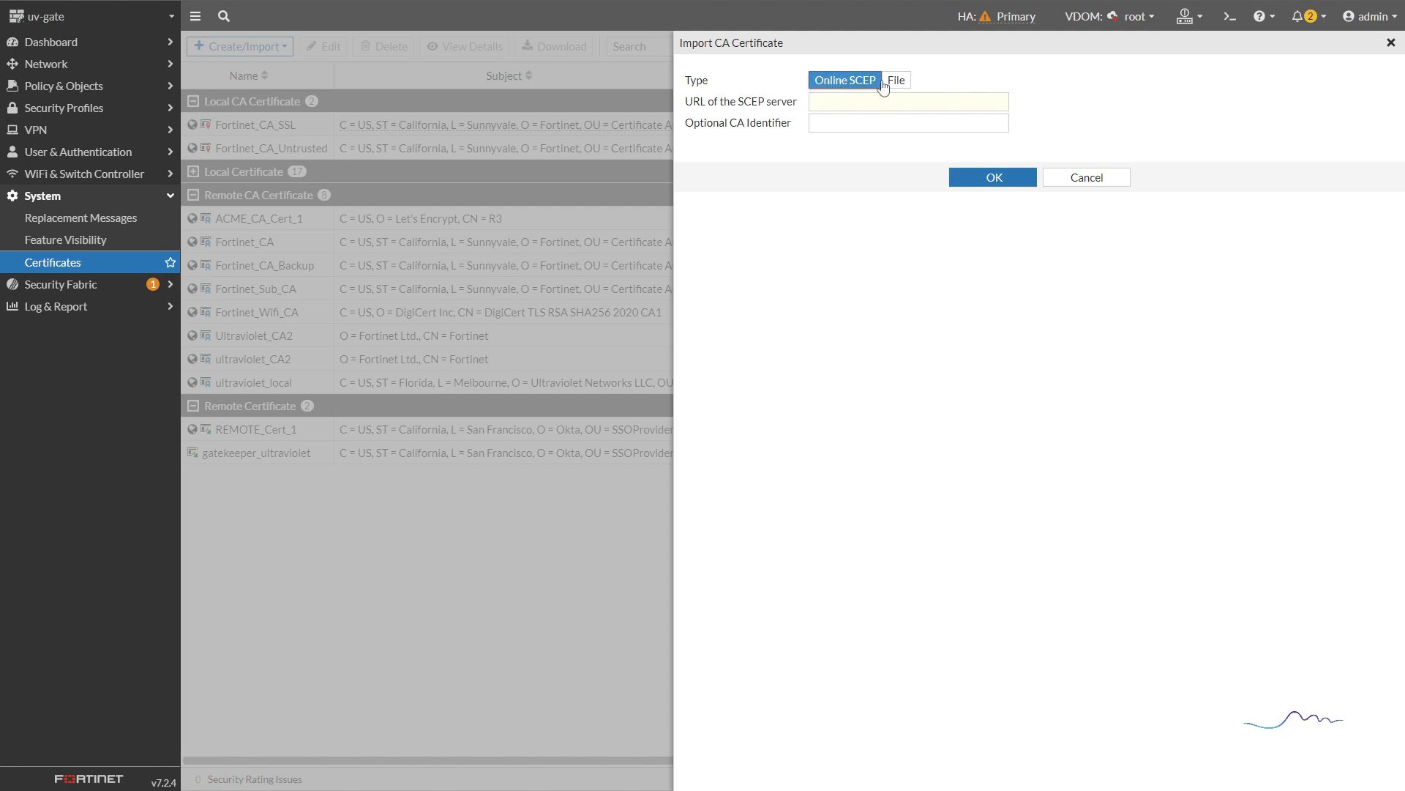
left_click(906, 85)
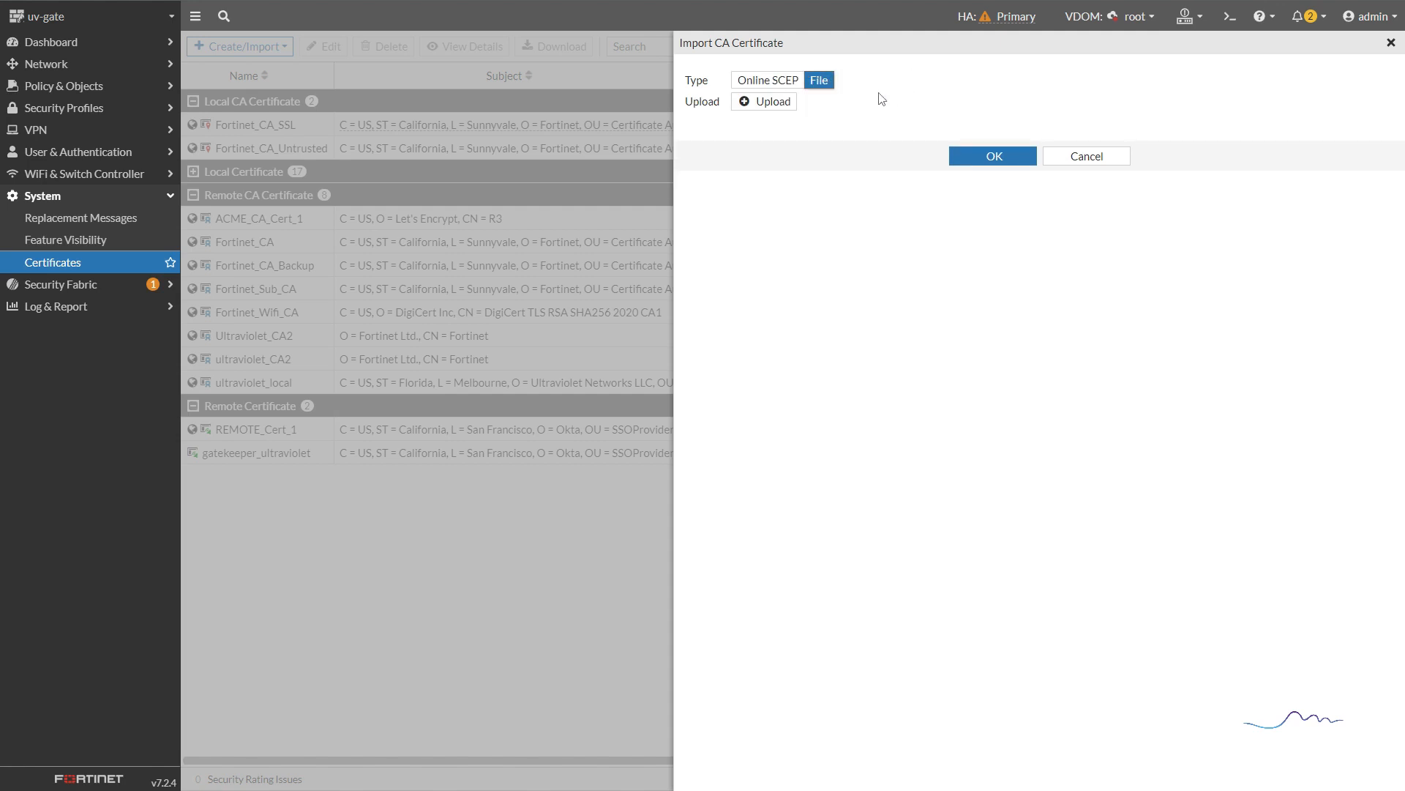
left_click(1102, 158)
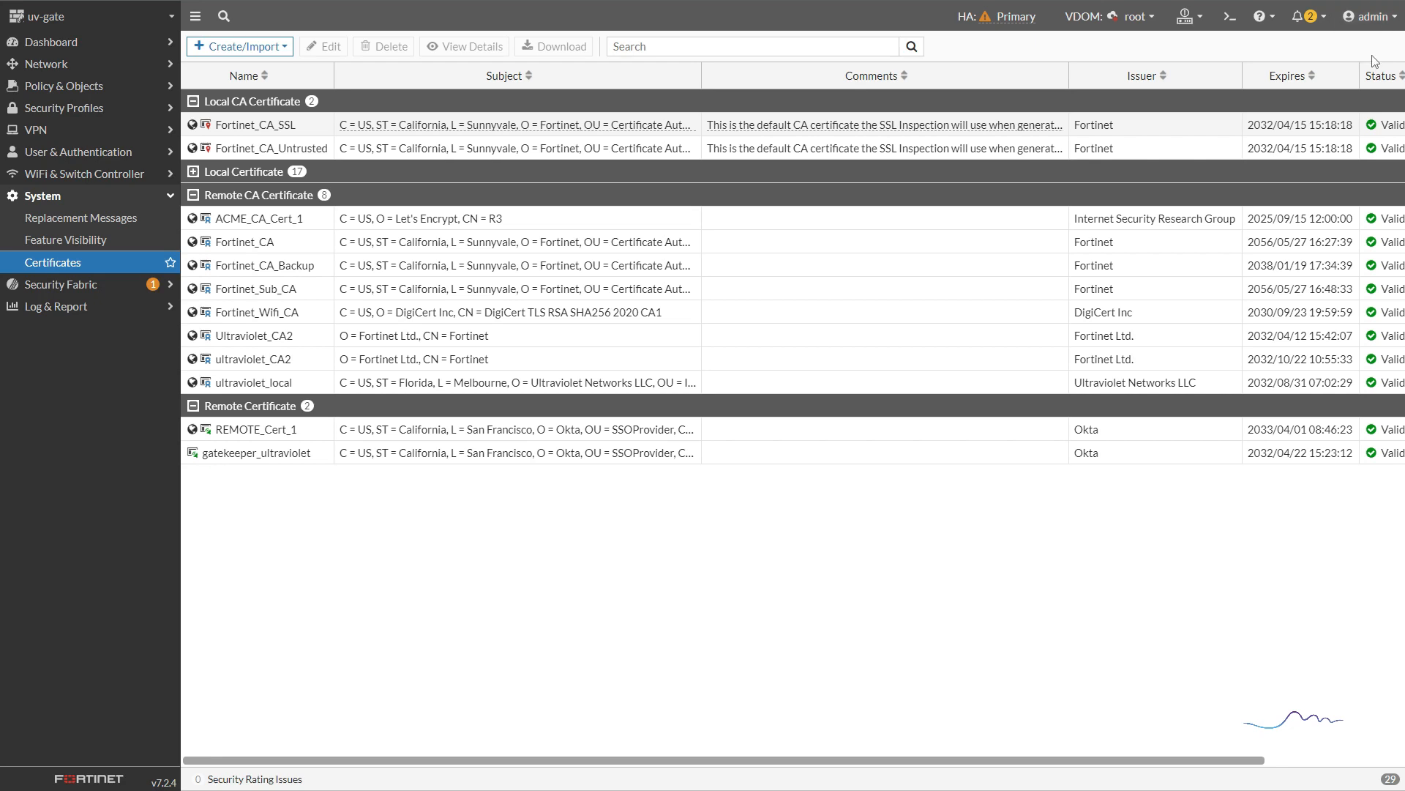
- Show the user peer configuration in the FortiGate CLI with "config user peer" and "show", exit with "end", and minimize the console
left_click(1230, 16)
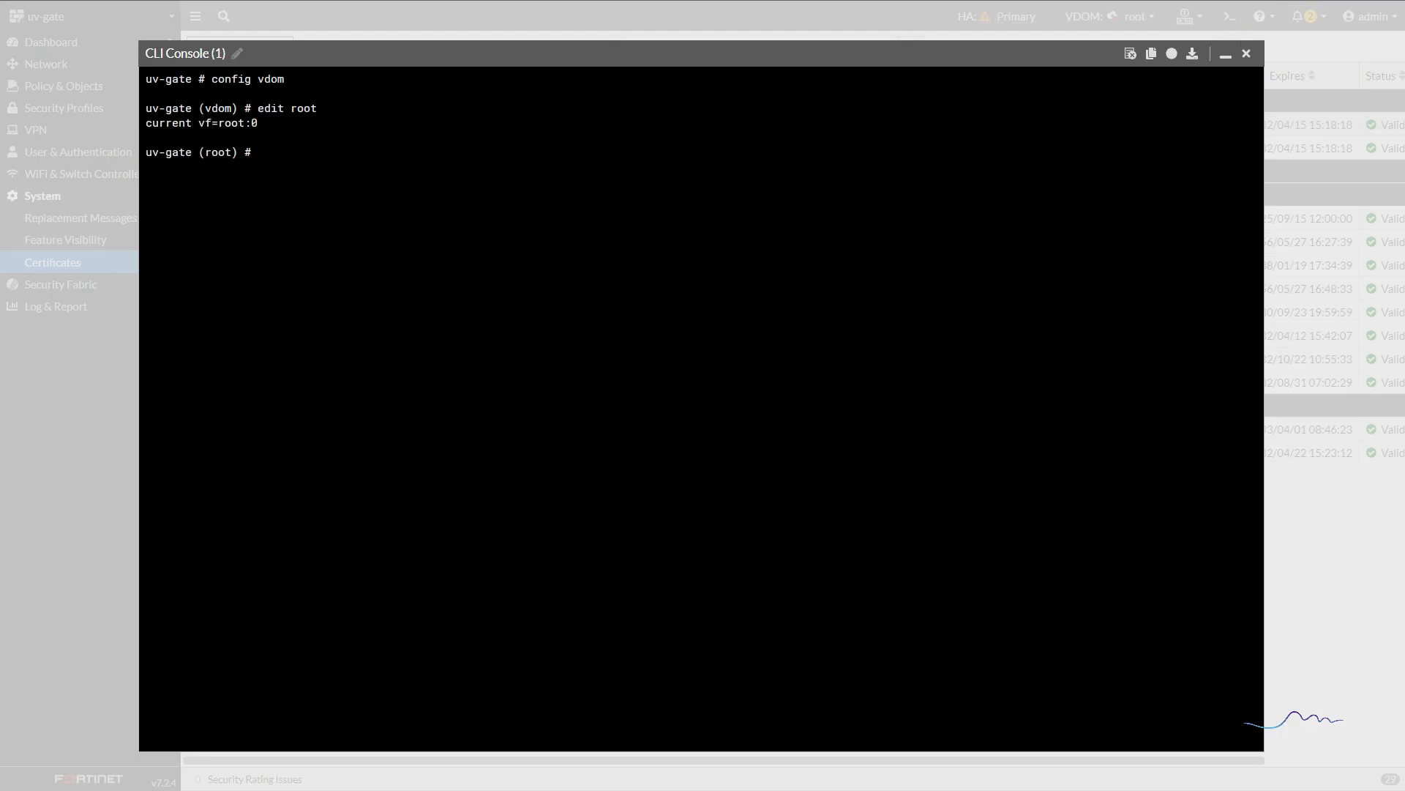
type("config user peer")
key("Return")
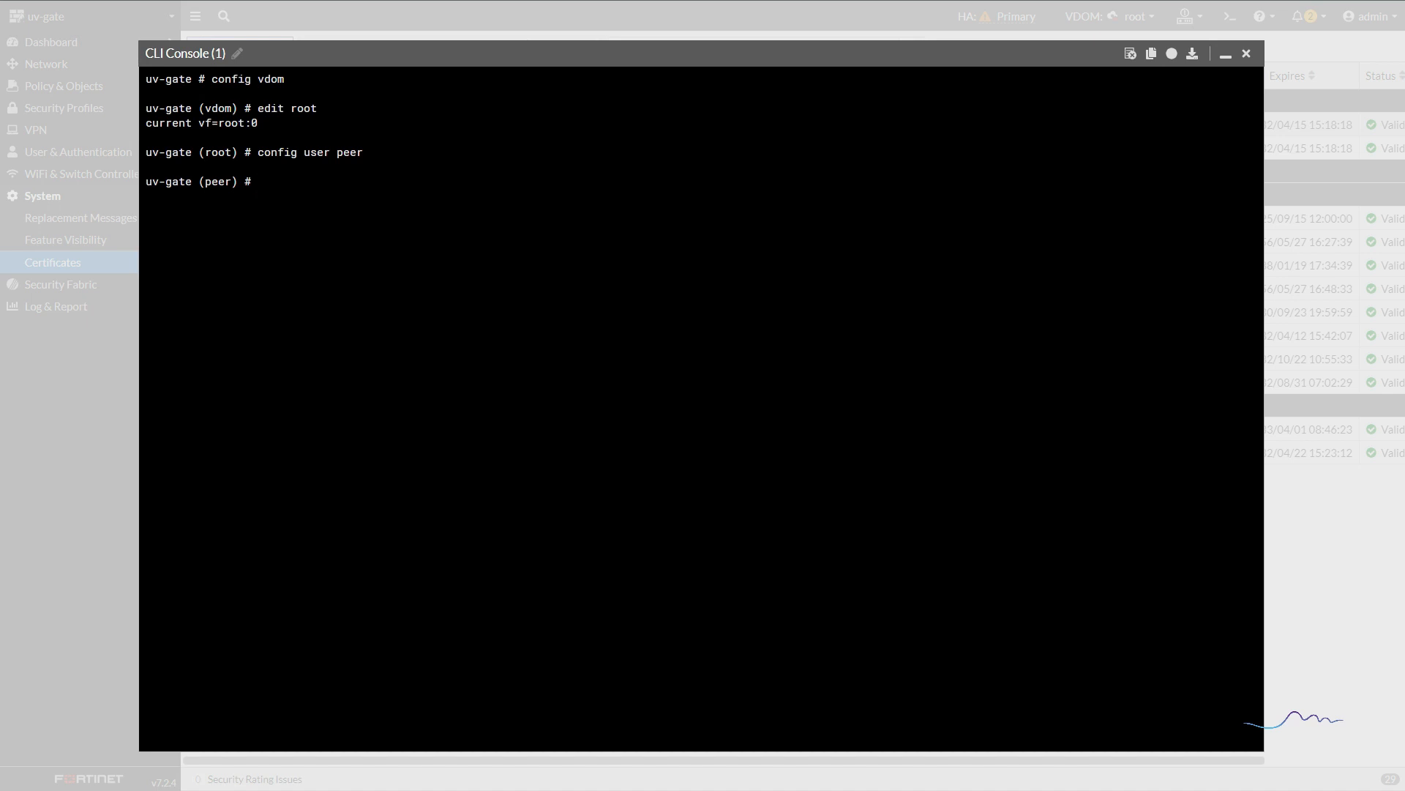
type("show")
key("Return")
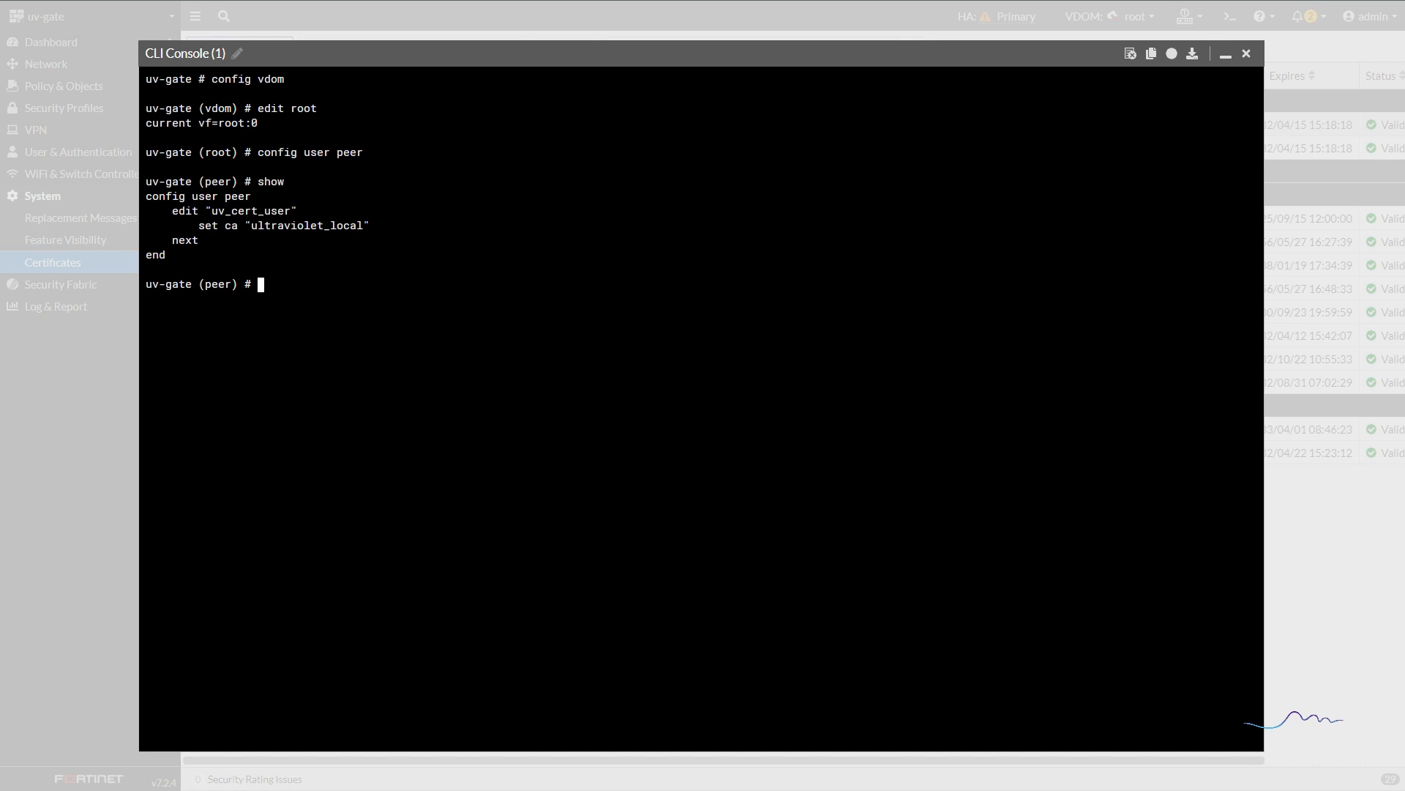
type("end")
key("Return")
left_click(1227, 60)
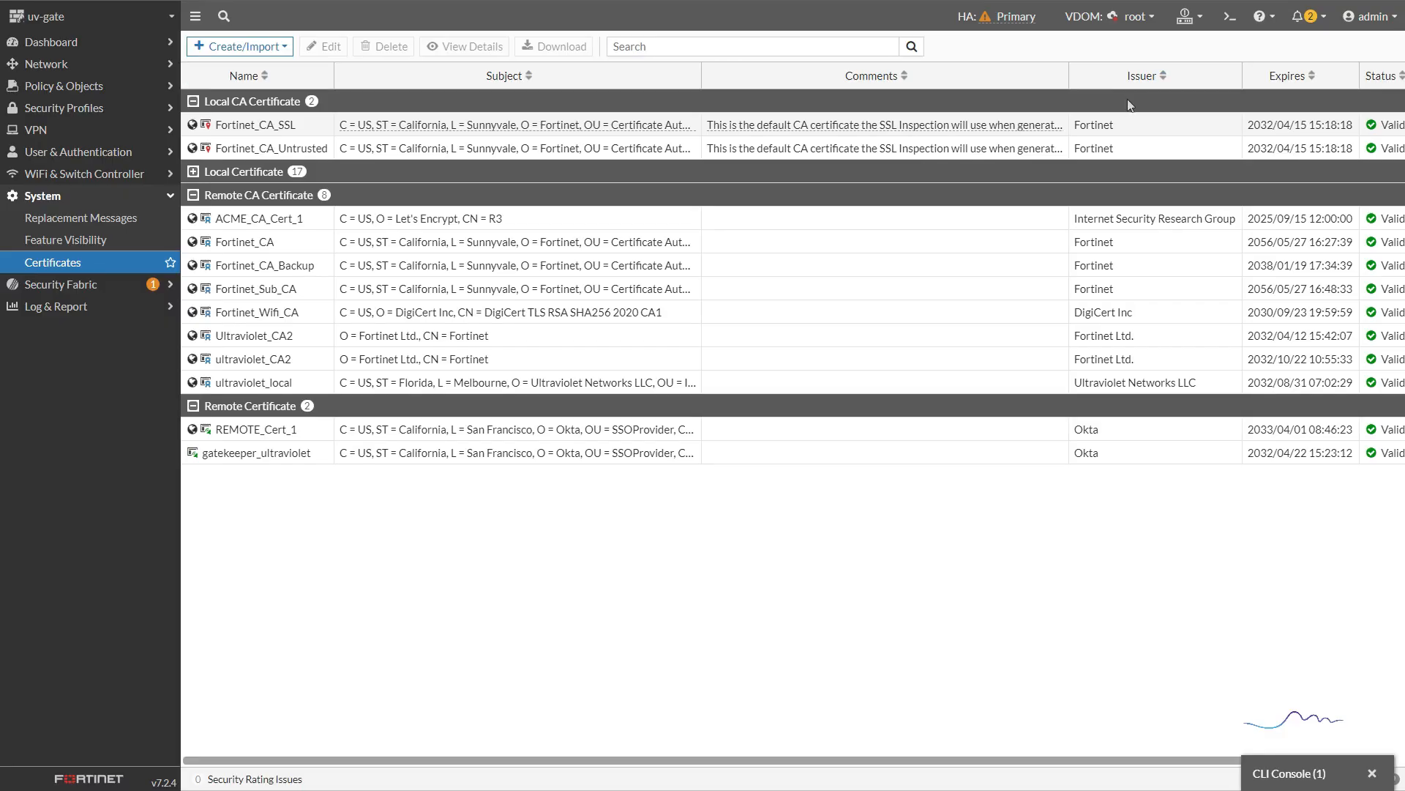
- Start a new firewall user group named machine_cert_vpn_users
left_click(40, 153)
left_click(44, 196)
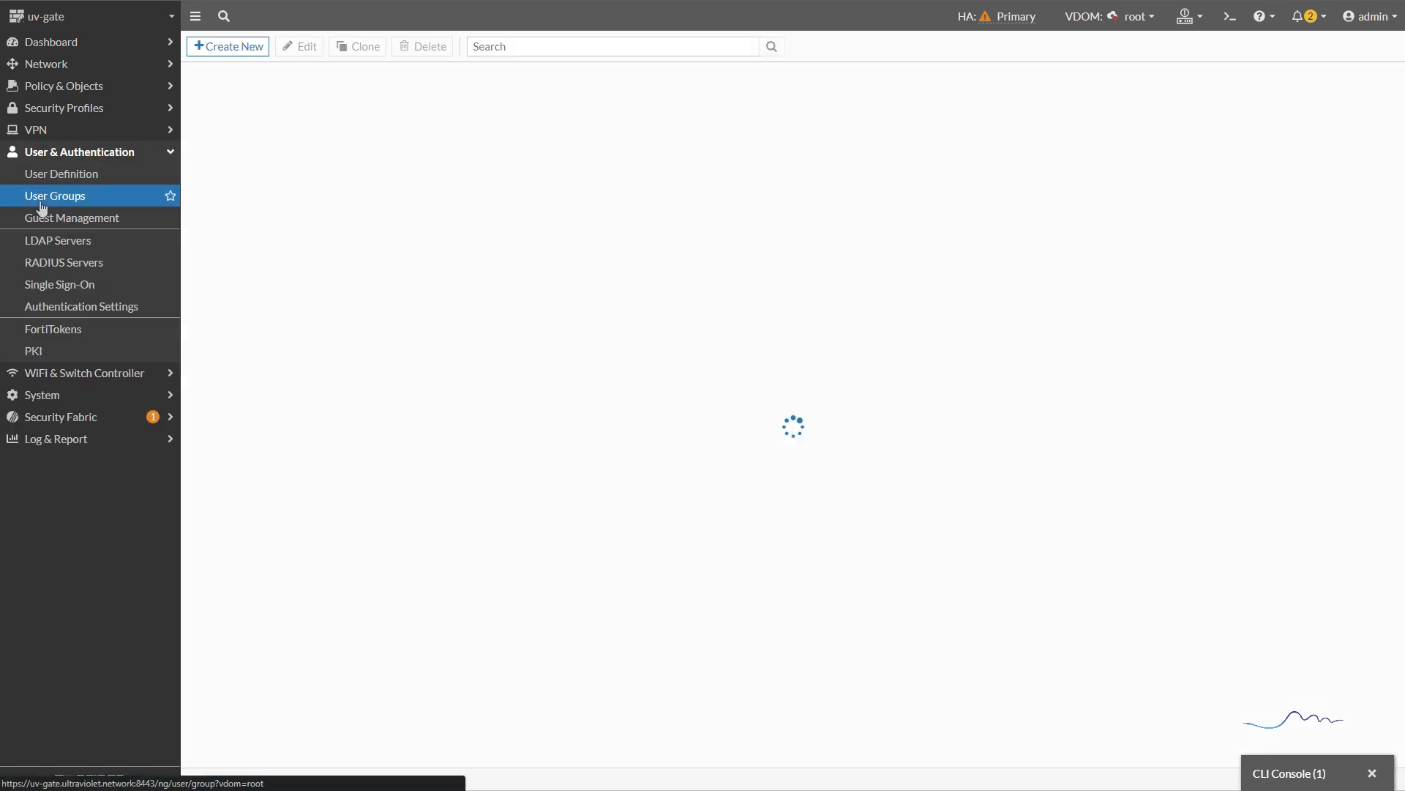
left_click(249, 48)
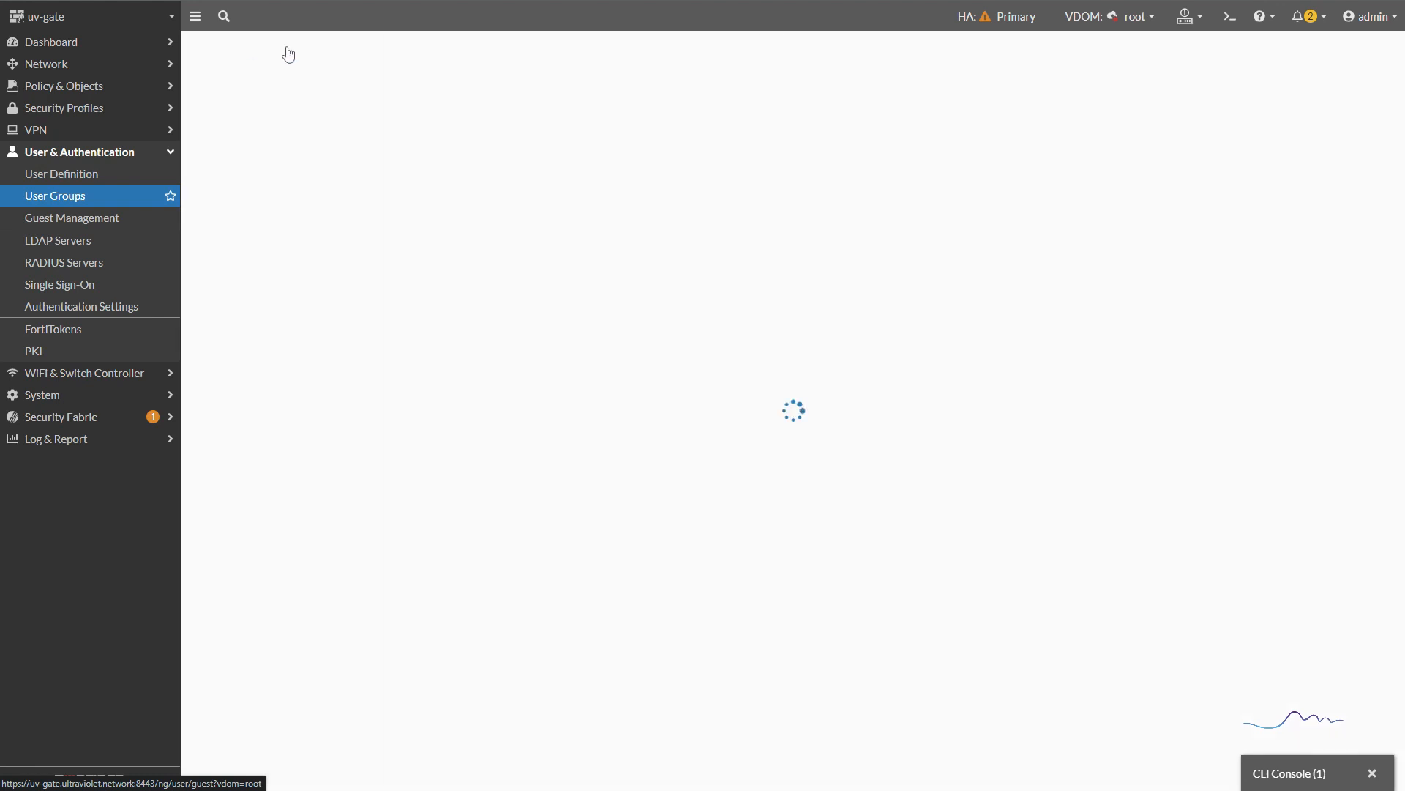
left_click(321, 71)
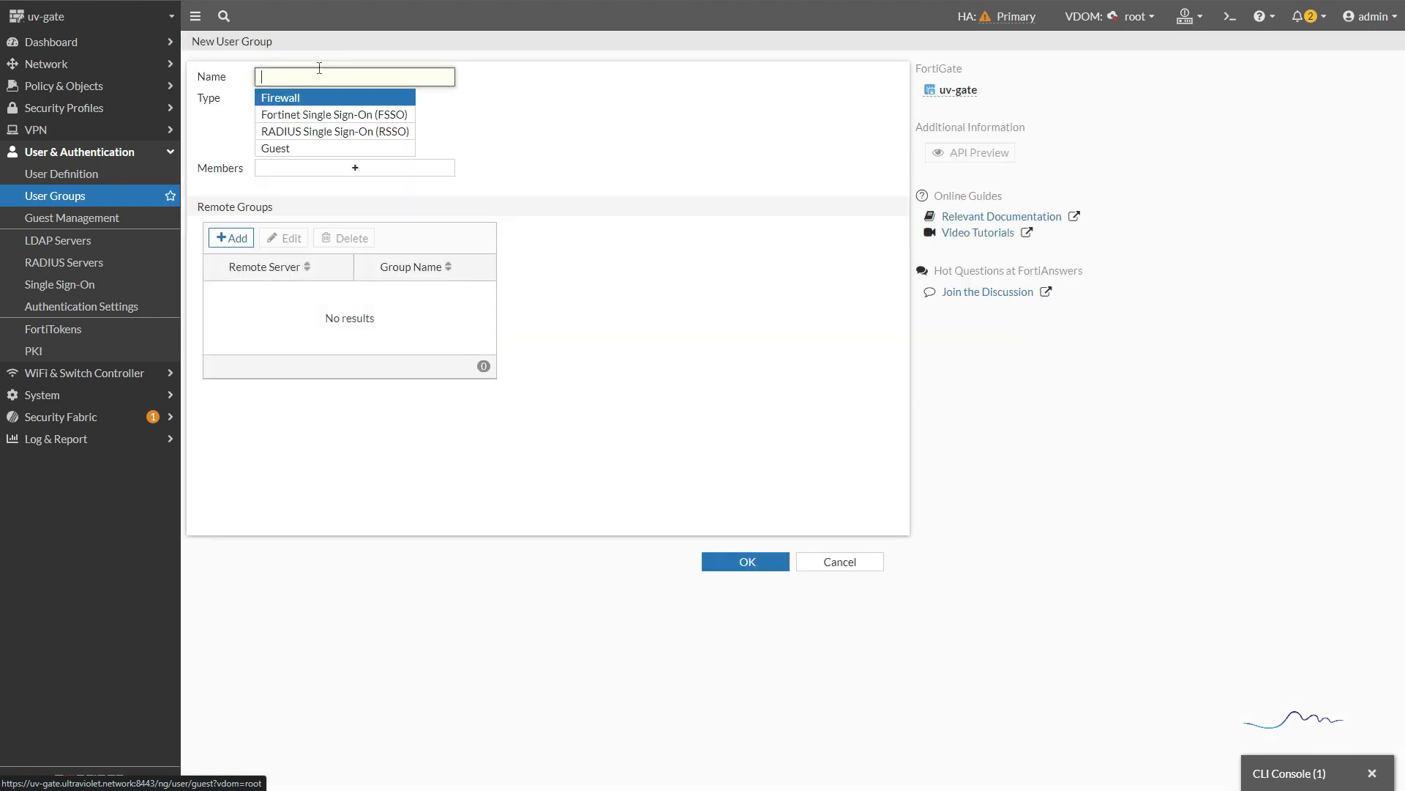
type("market")
key("BackSpace")
key("BackSpace")
key("BackSpace")
key("BackSpace")
key("BackSpace")
key("BackSpace")
type("vpn_m")
type("achine")
key("ctrl+a")
key("BackSpace")
type("machine_cert_vpn_users")
- Add the PKI user uv_cert_user as a member of the new user group and save the group
left_click(315, 173)
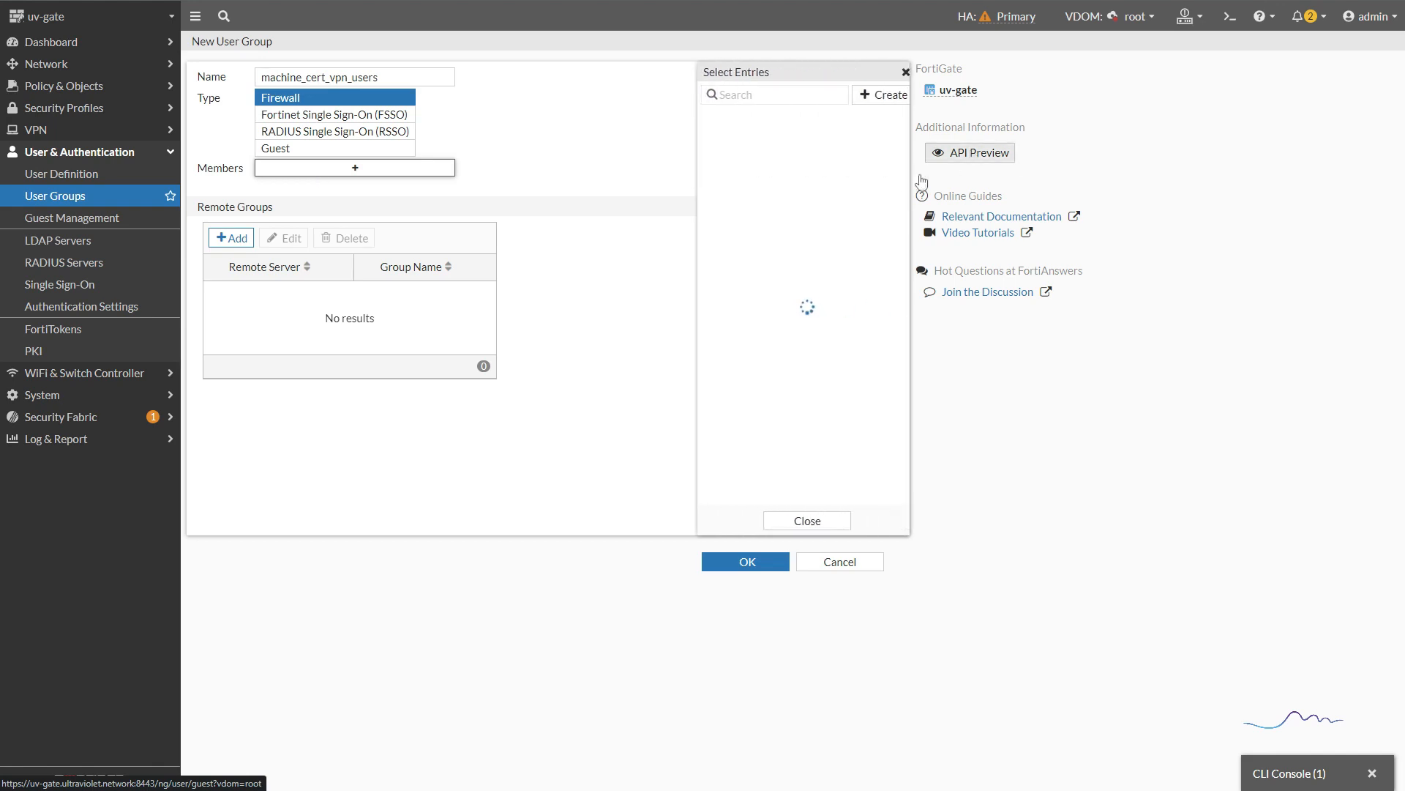
left_click(754, 193)
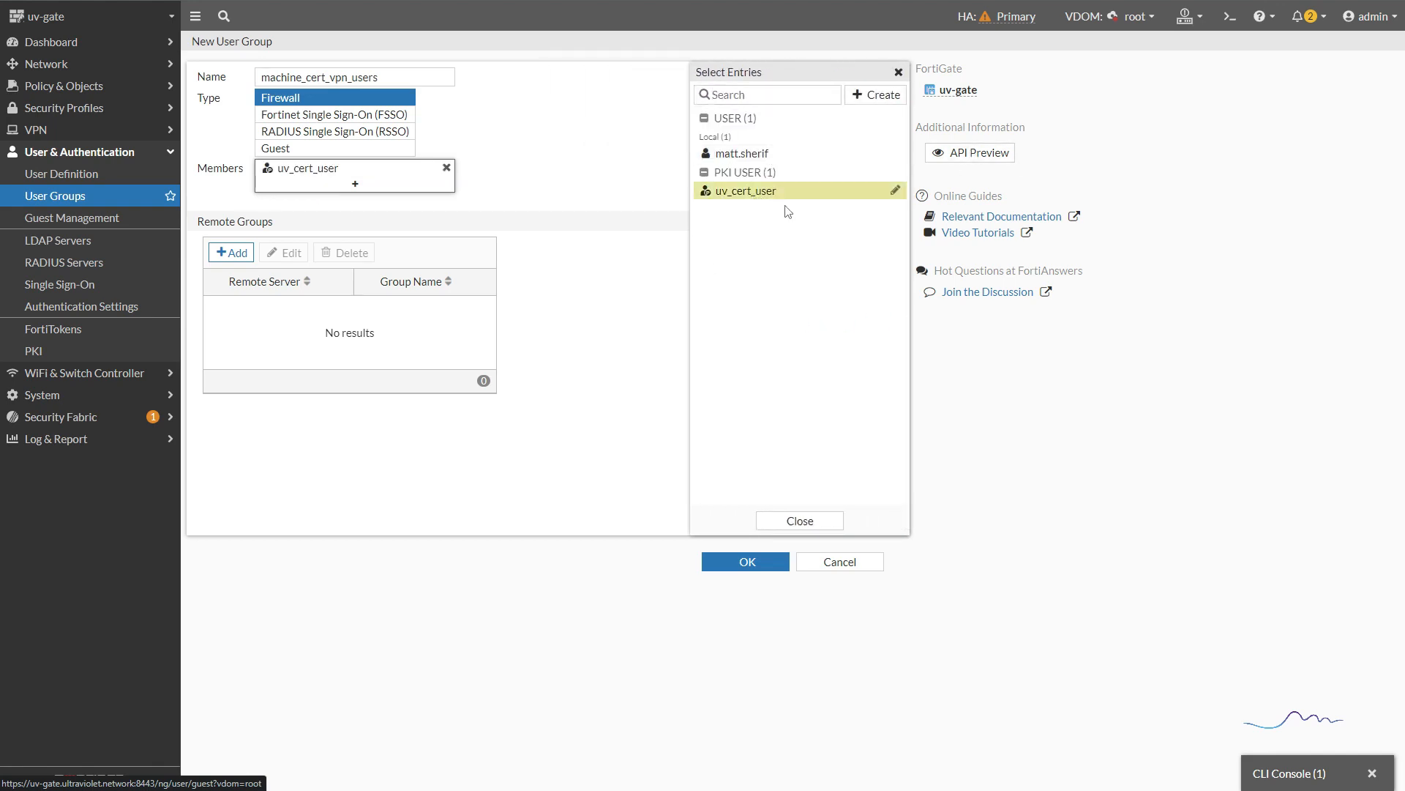
left_click(816, 522)
left_click(732, 562)
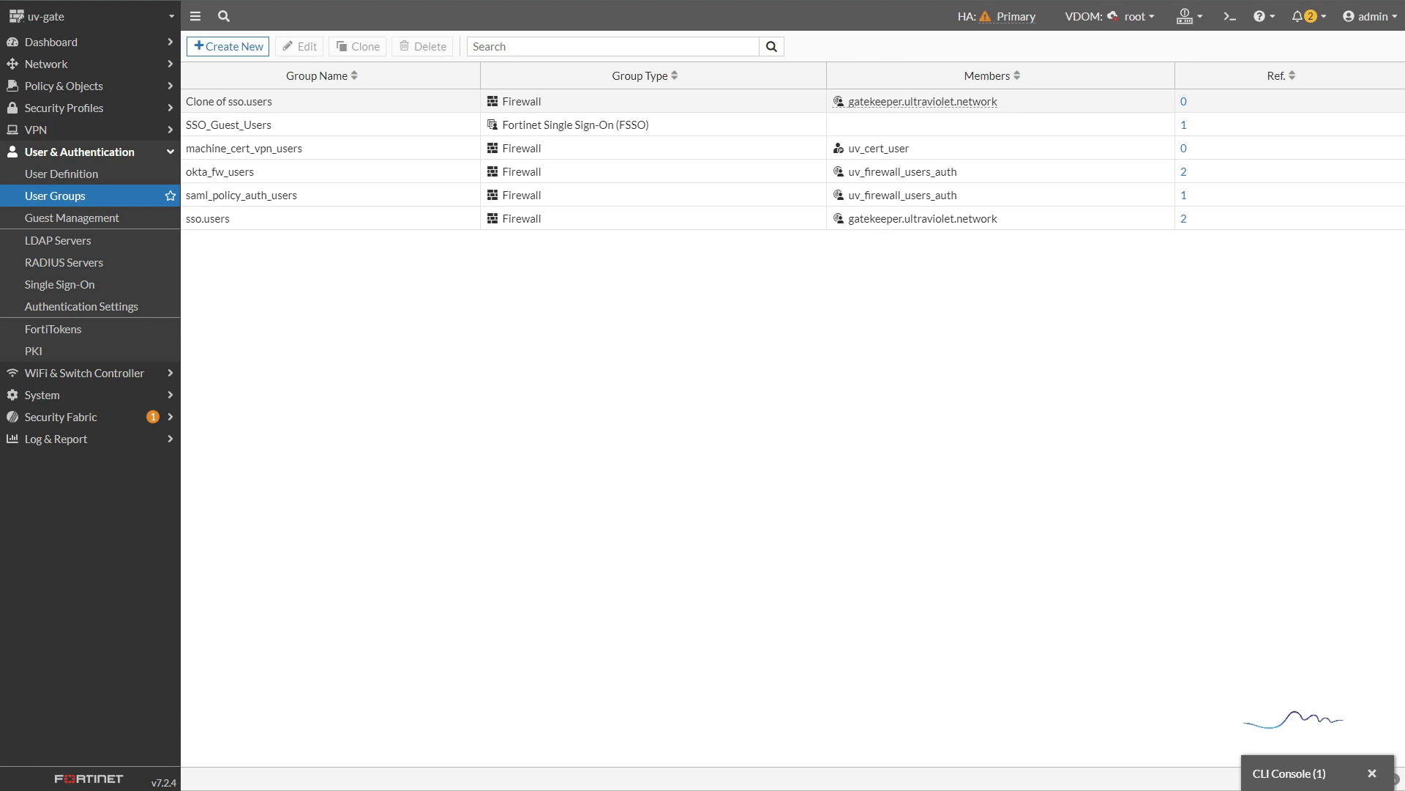
- Delete the existing cert-auth SSL-VPN realm and confirm the deletion
left_click(93, 132)
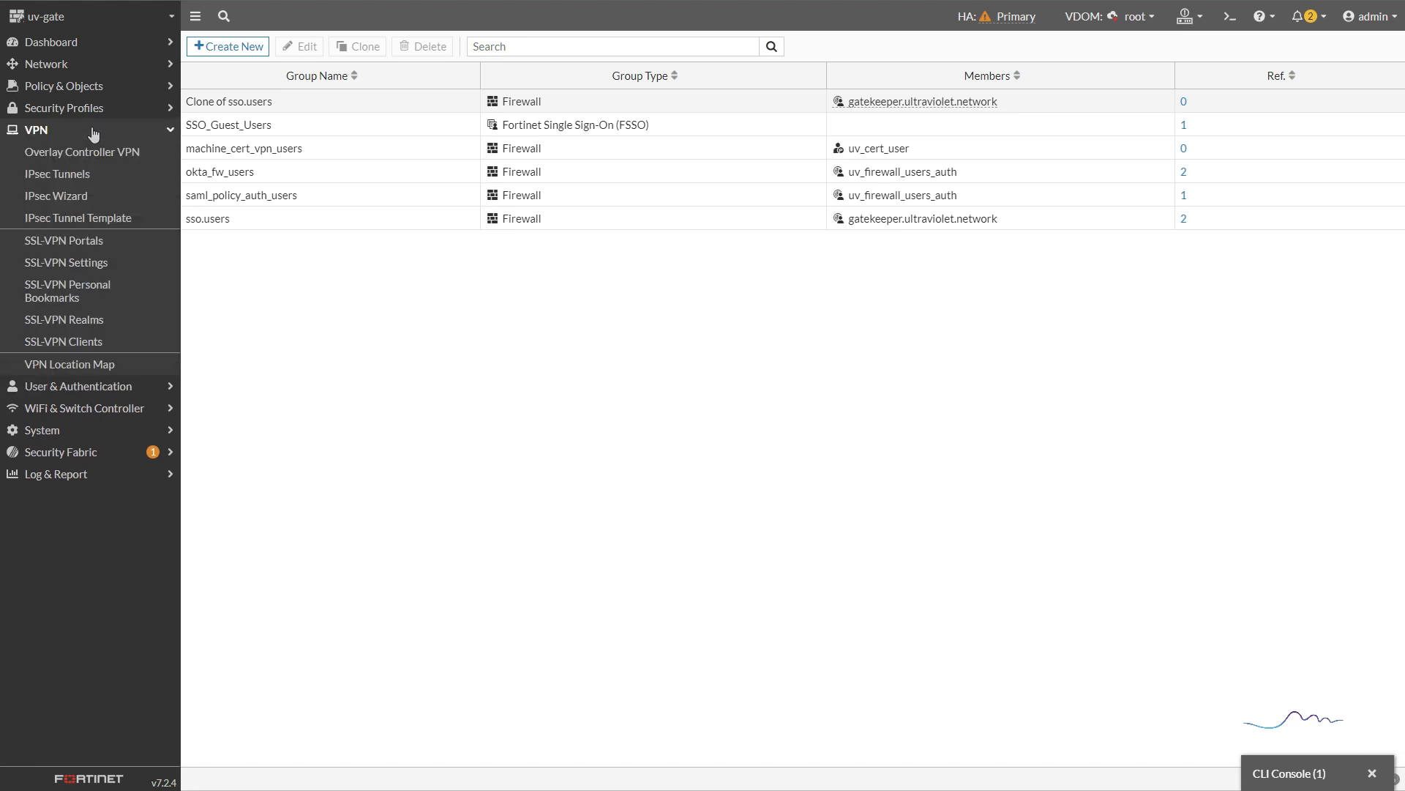
left_click(64, 323)
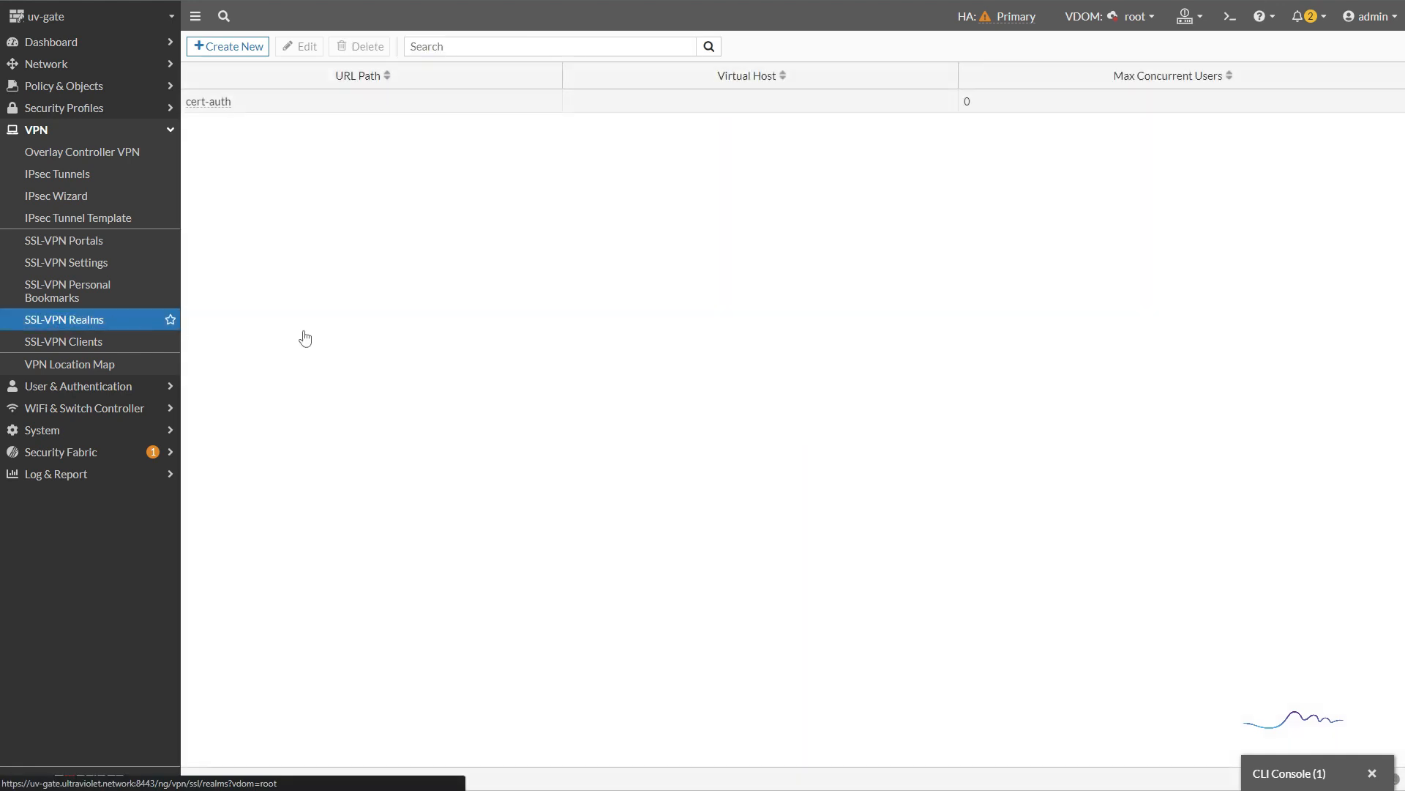
left_click(354, 110)
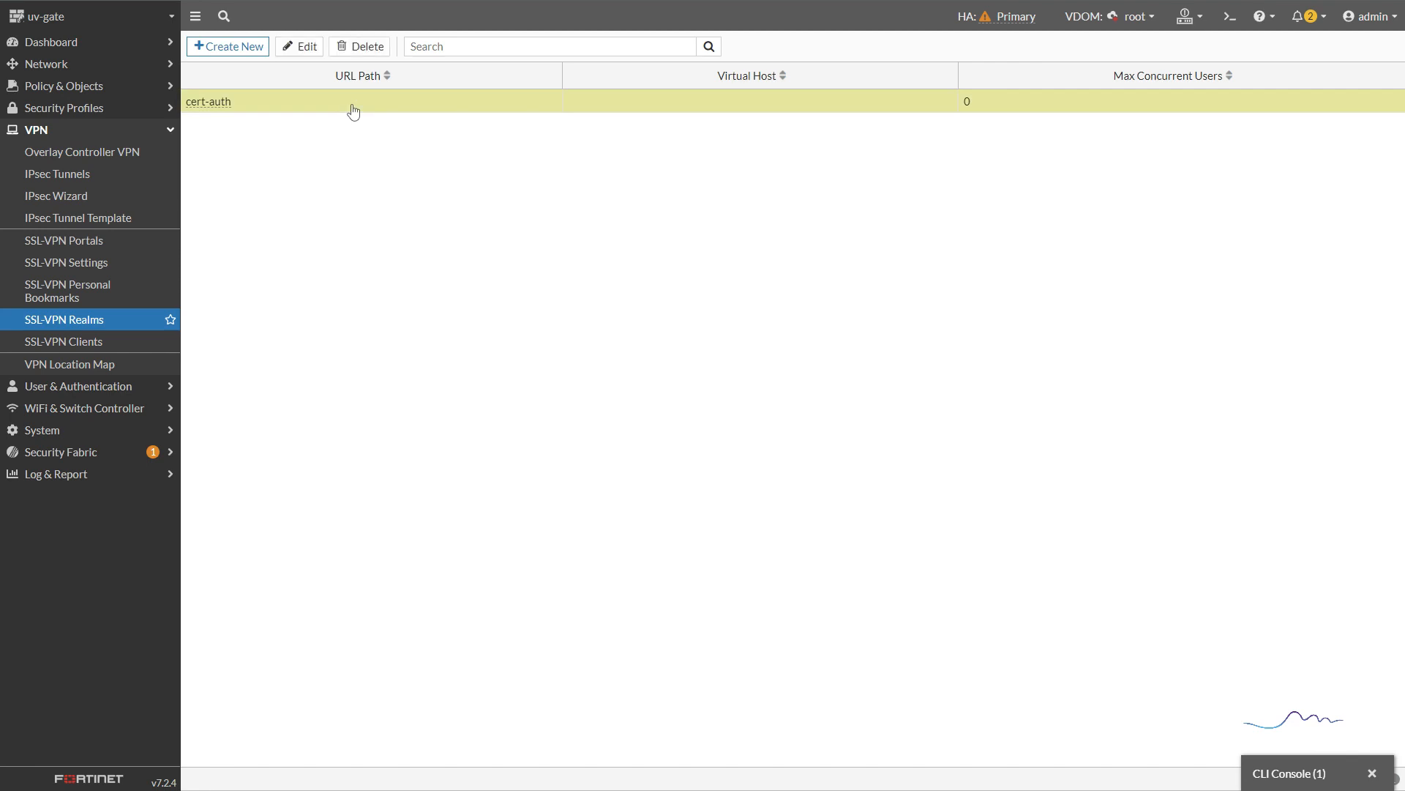
left_click(347, 56)
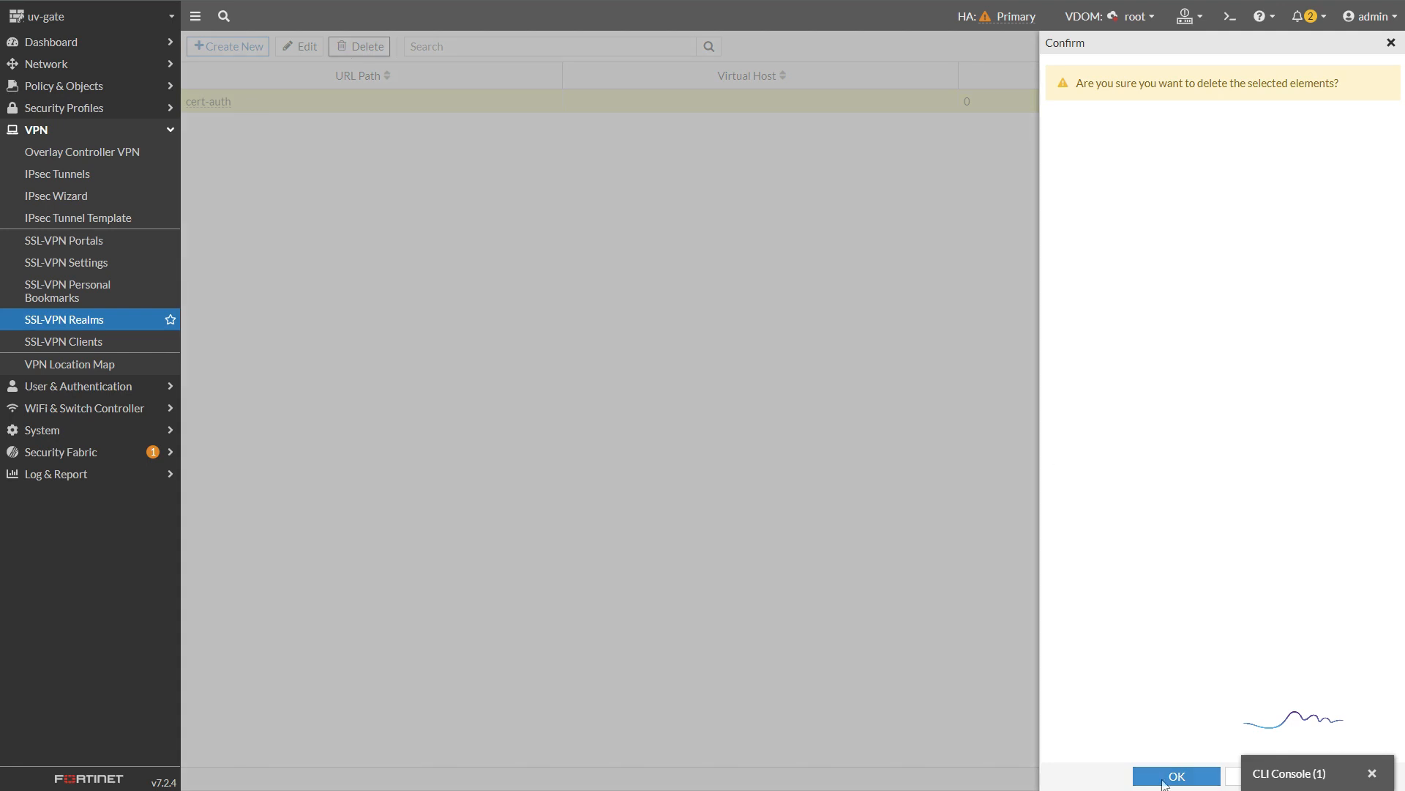
left_click(1171, 778)
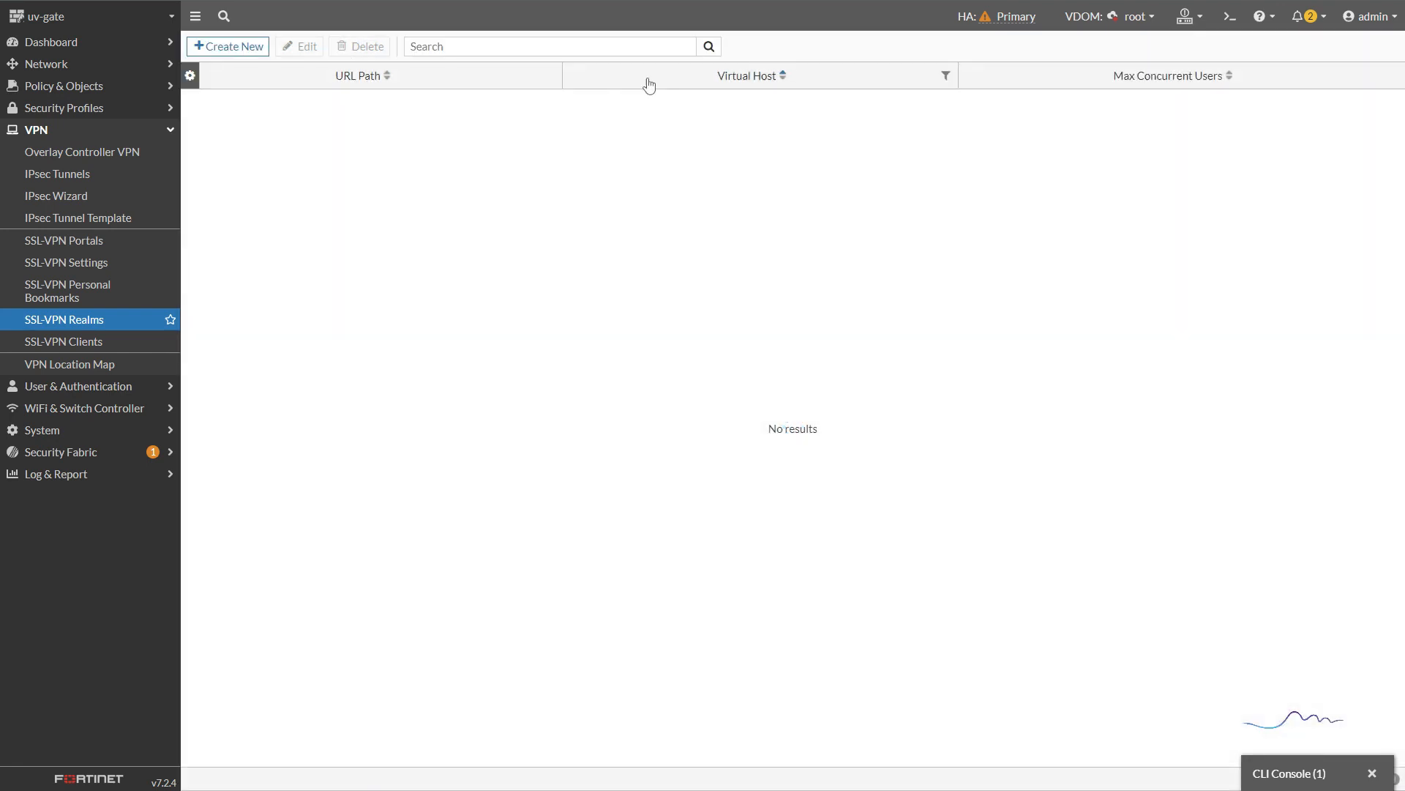
- Create an SSL-VPN realm with URL path cert-auth, leaving the login page customization off
left_click(229, 46)
left_click(350, 82)
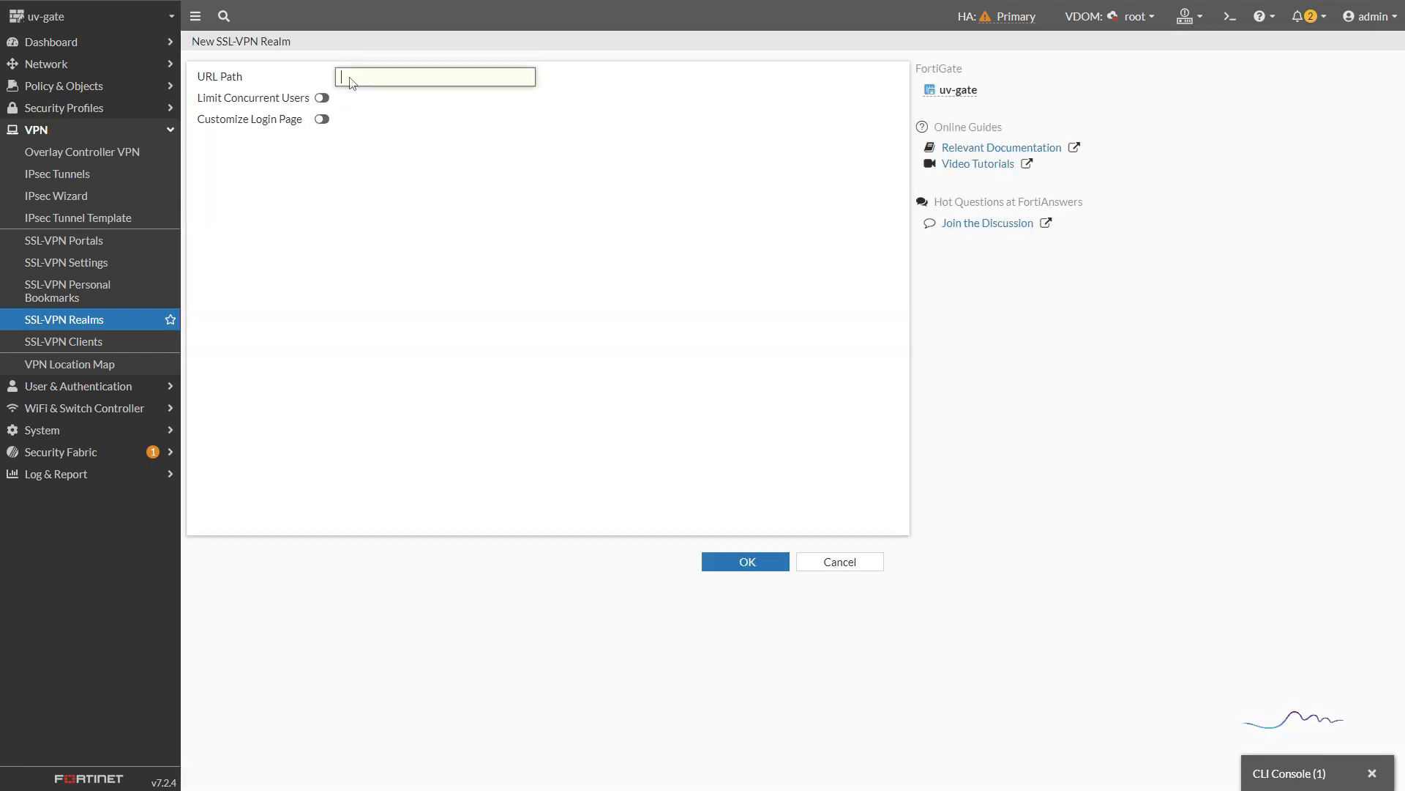
type("cert-auth")
left_click(323, 119)
left_click(322, 194)
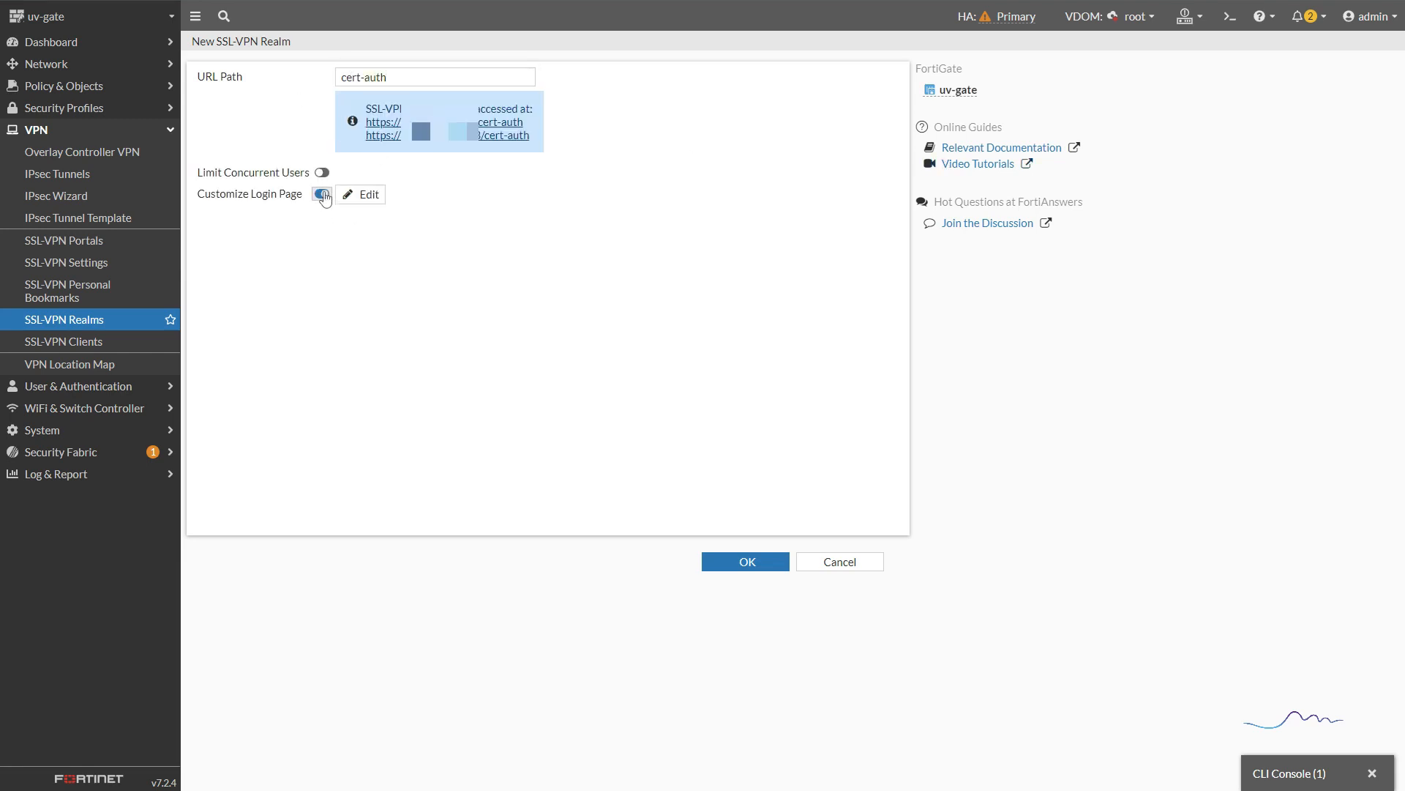
left_click(323, 194)
left_click(745, 563)
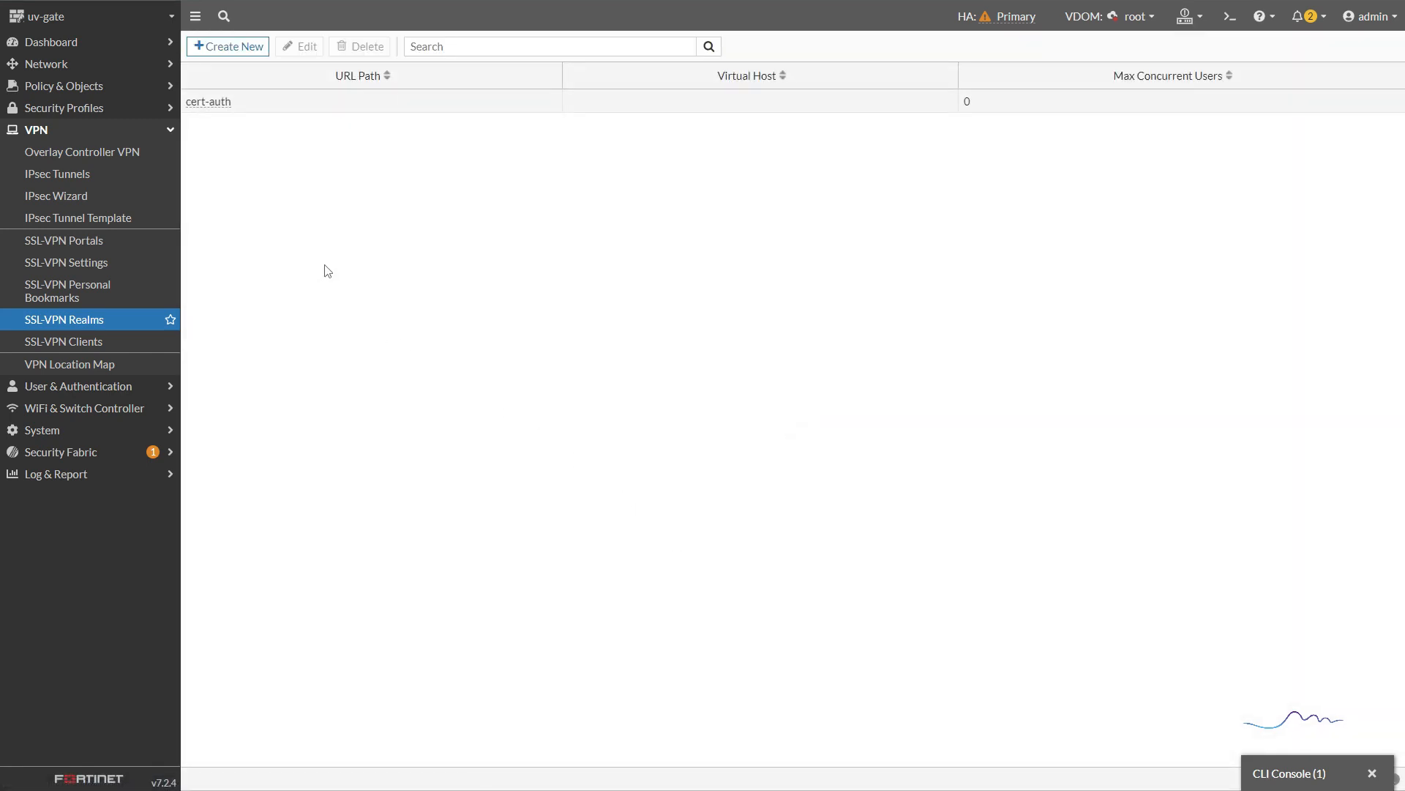
- Start a new authentication/portal mapping in the SSL-VPN settings for the user group machine_cert_vpn_users
left_click(104, 263)
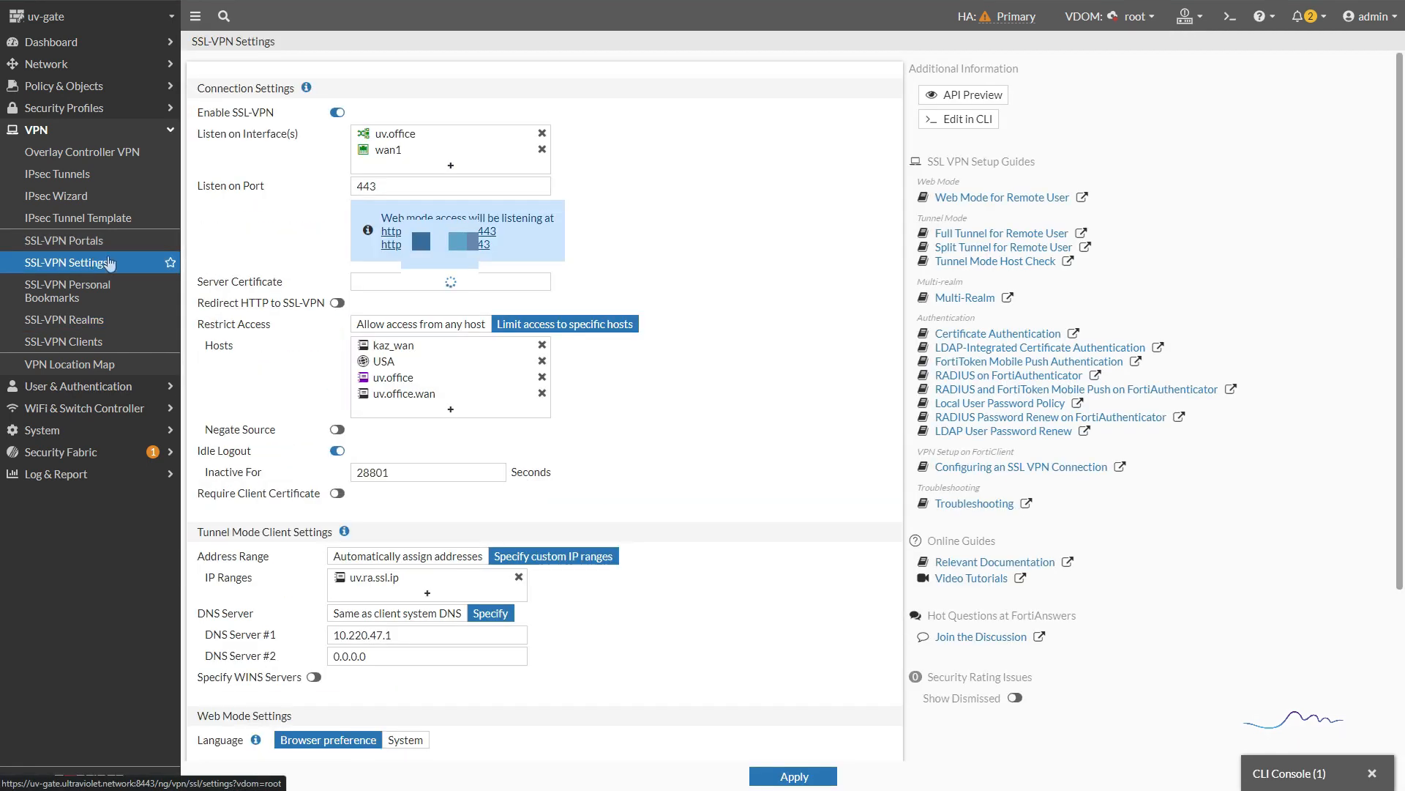
scroll(336, 394, "down", 3)
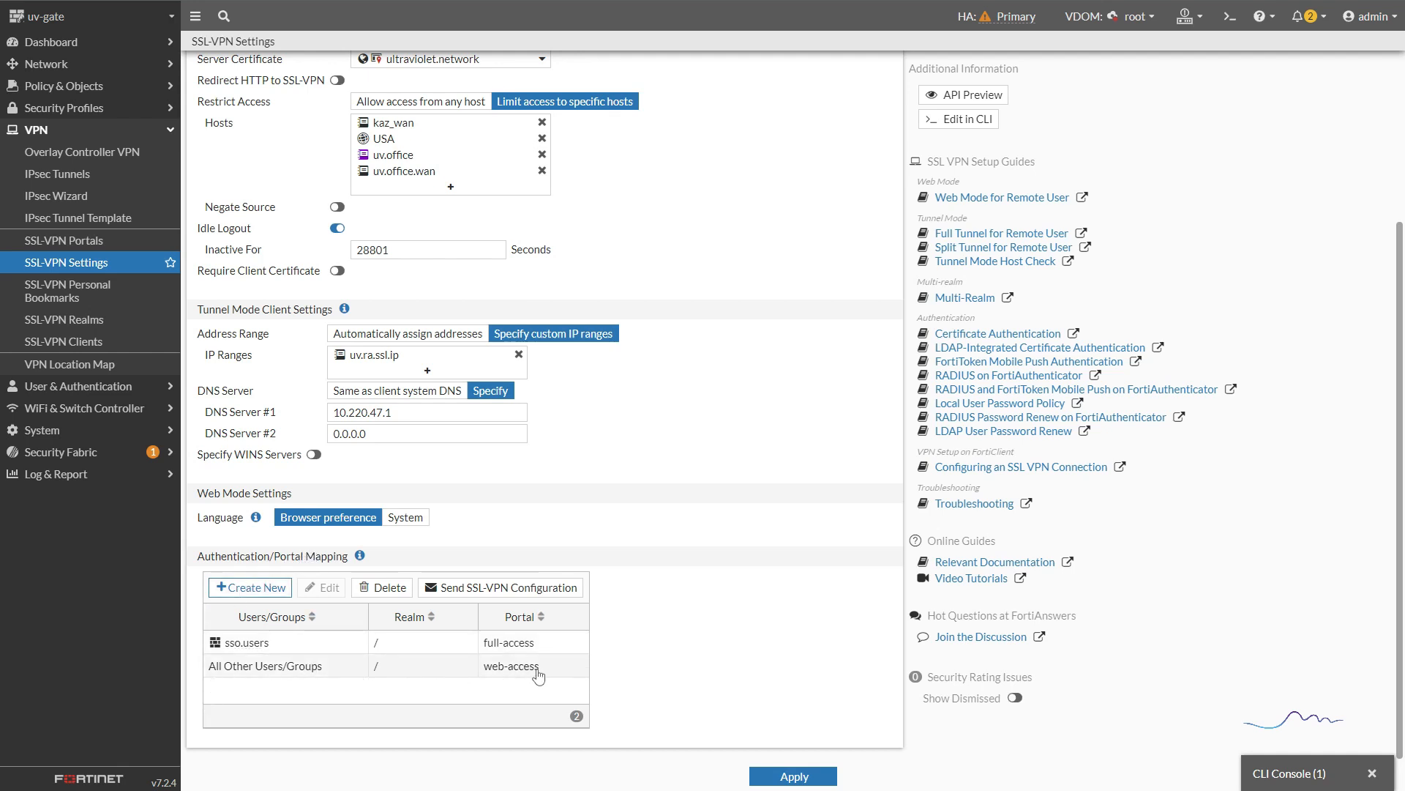
left_click(250, 587)
left_click(847, 81)
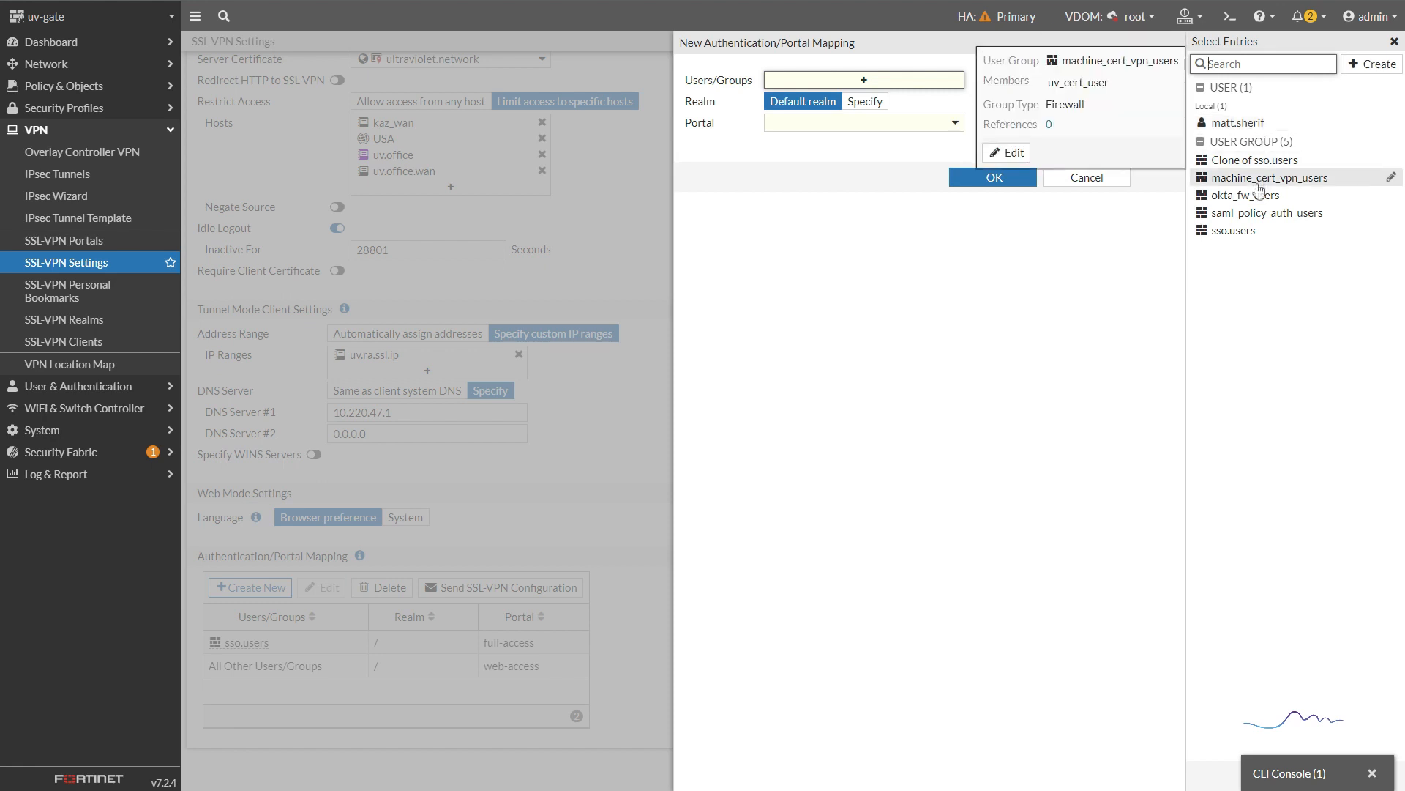
left_click(1214, 178)
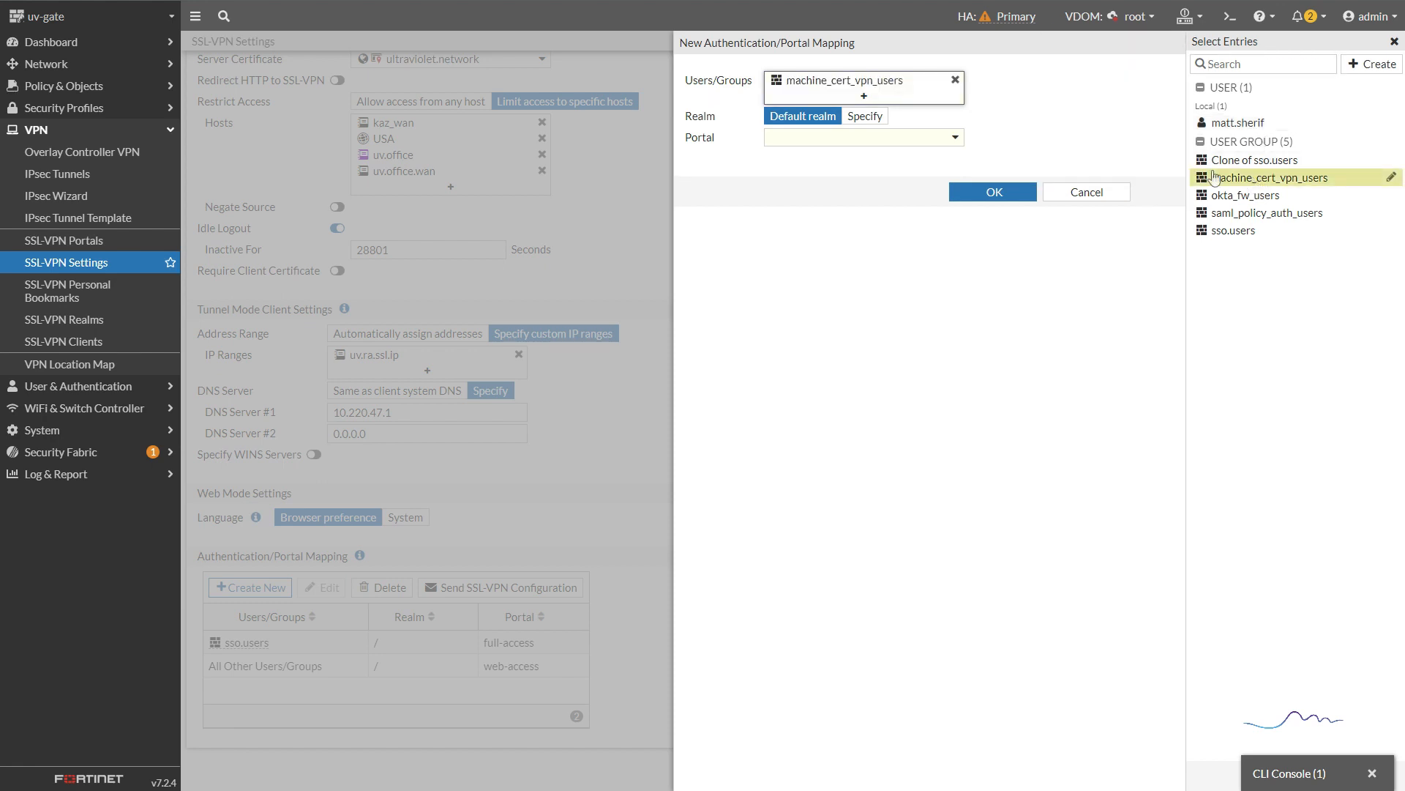
- Specify the /cert-auth realm and full-access portal for the new mapping, and apply the SSL-VPN settings
left_click(865, 117)
left_click(854, 145)
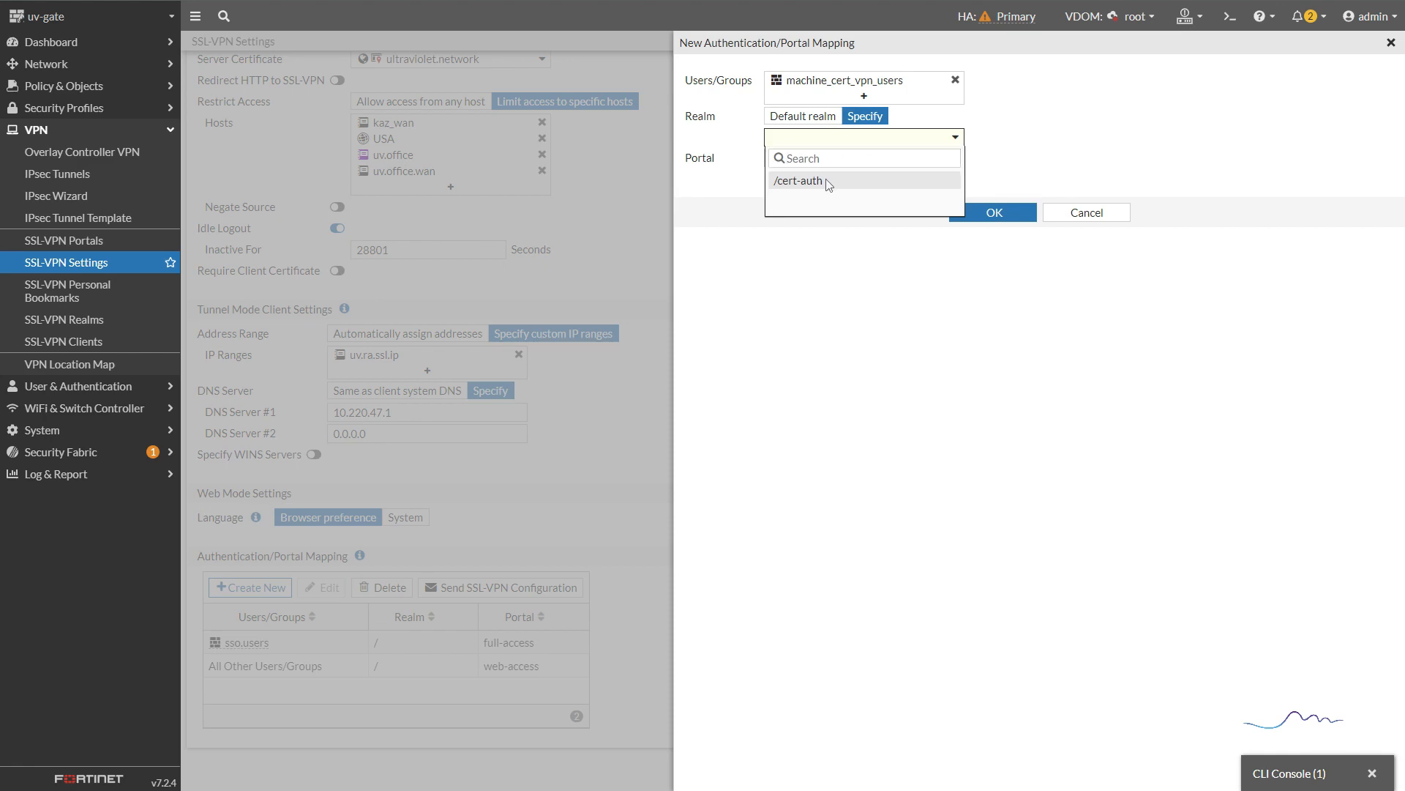
left_click(825, 183)
left_click(841, 159)
left_click(831, 202)
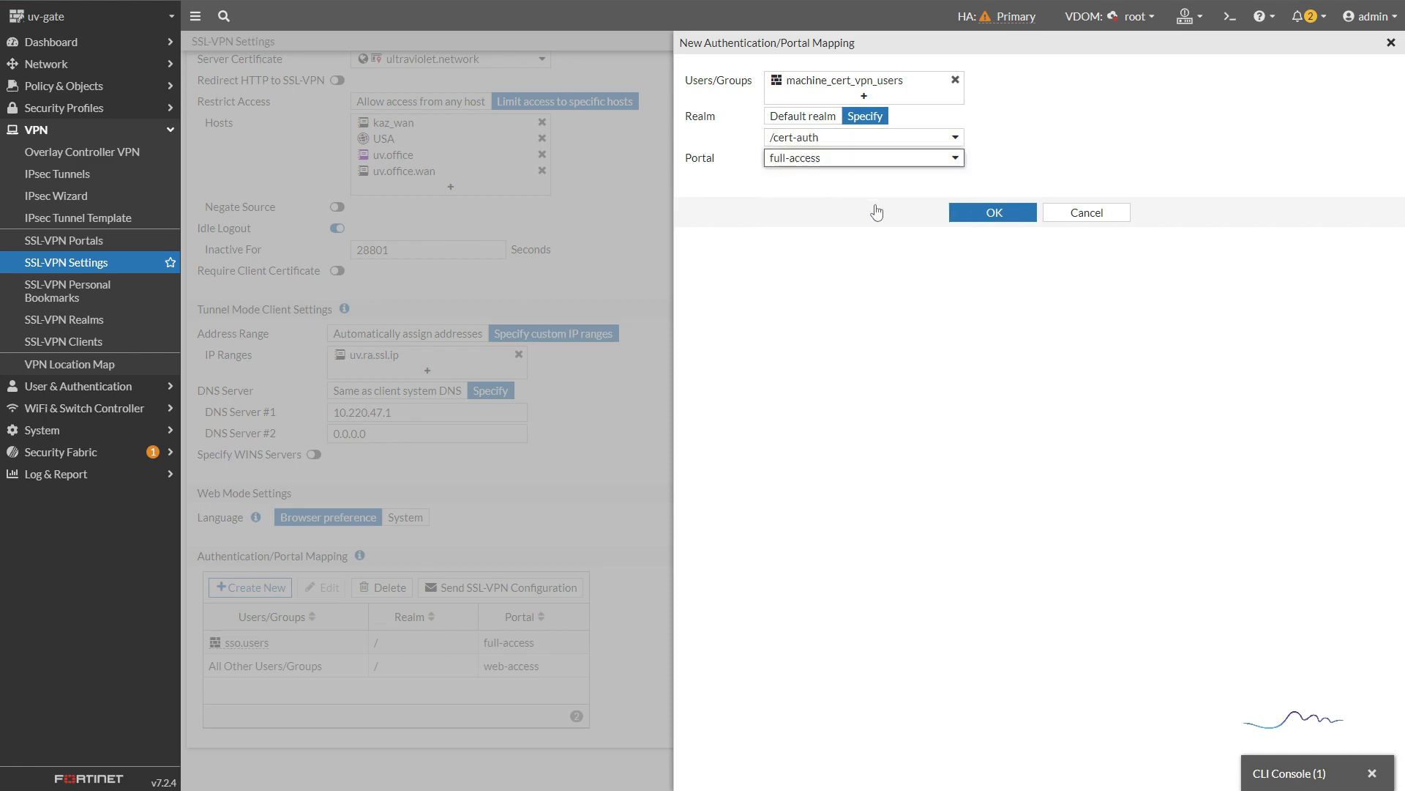
left_click(994, 214)
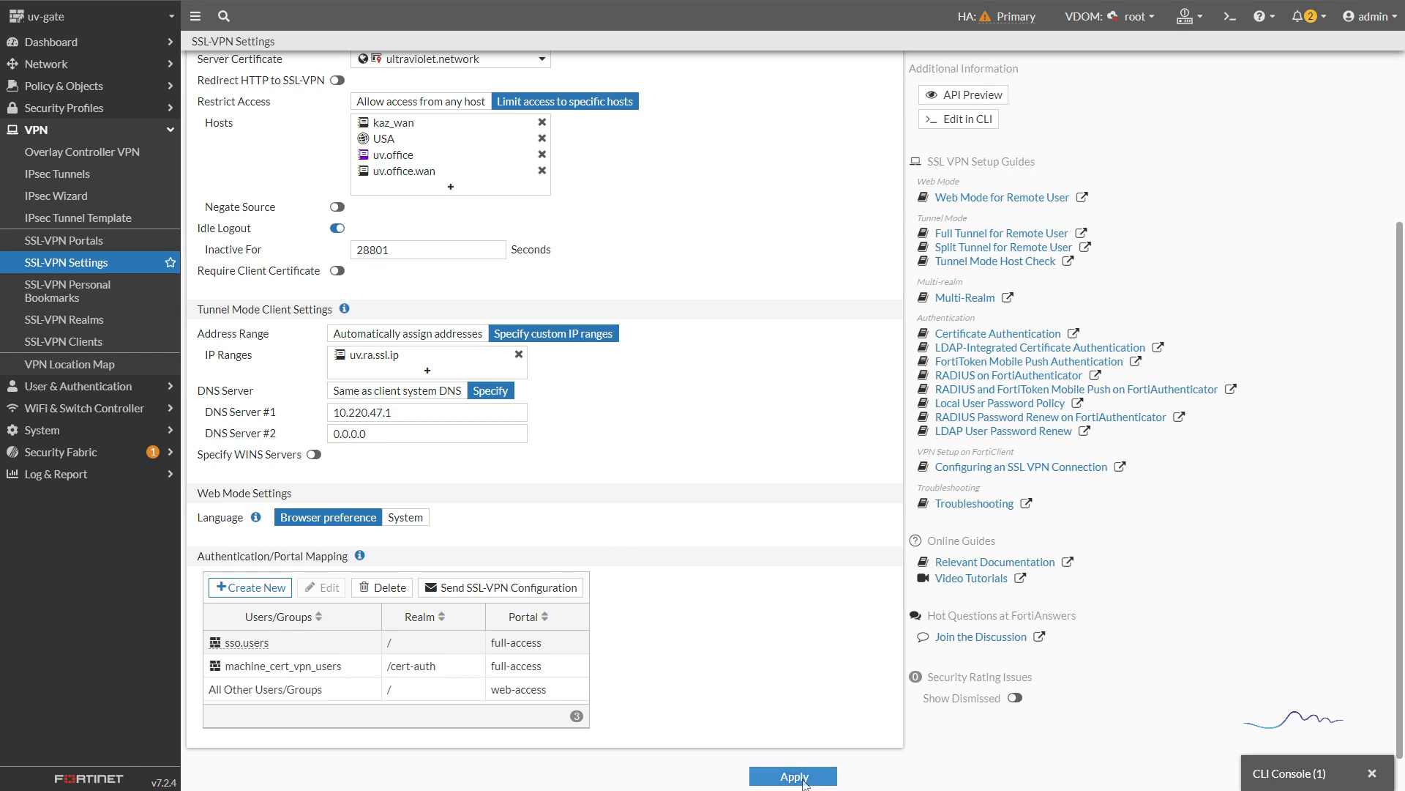
left_click(792, 777)
scroll(724, 634, "down", 3)
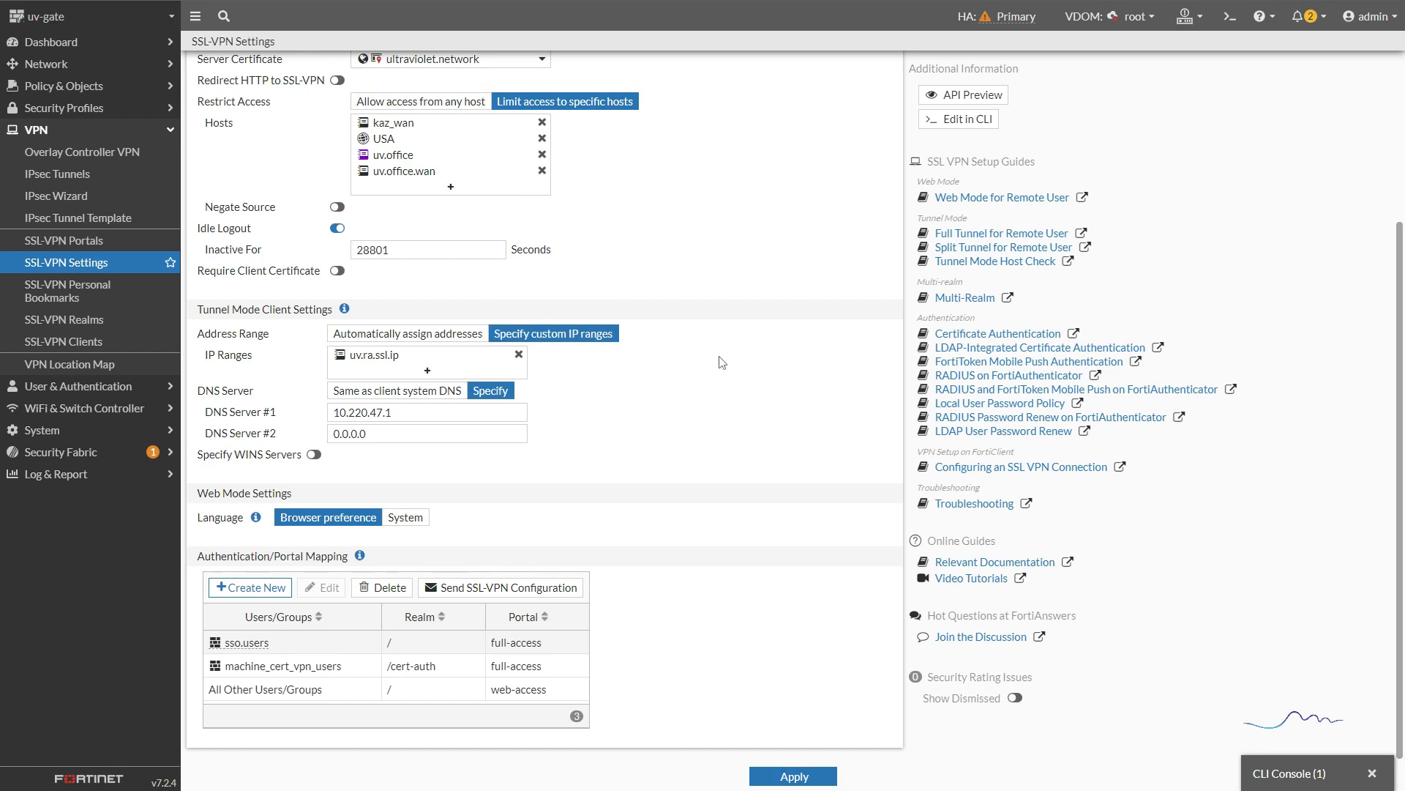
- Replace the individual source user with the group machine_cert_vpn_users in the cert_vpn_for_necessary services firewall policy and apply the change
left_click(71, 88)
left_click(92, 111)
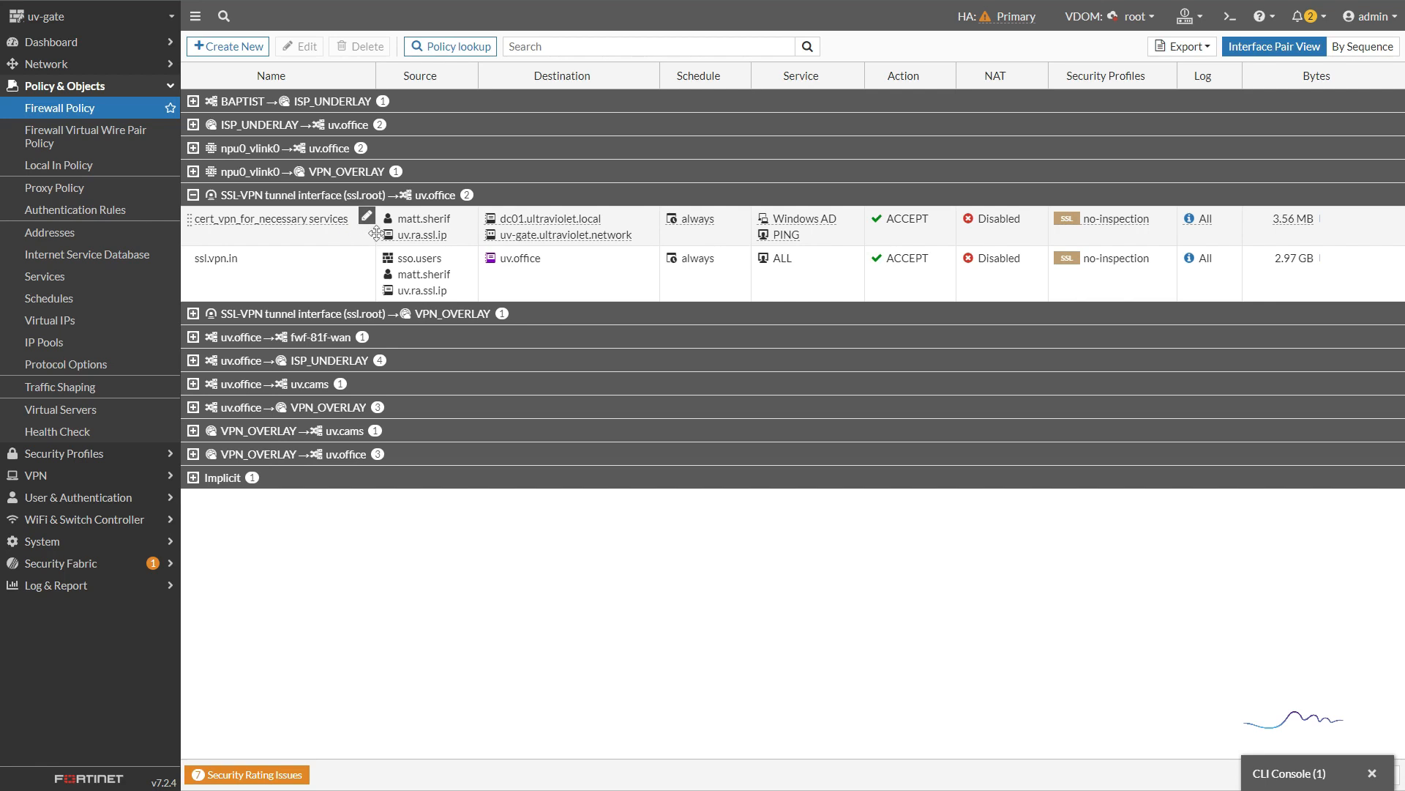
mouse_move(435, 224)
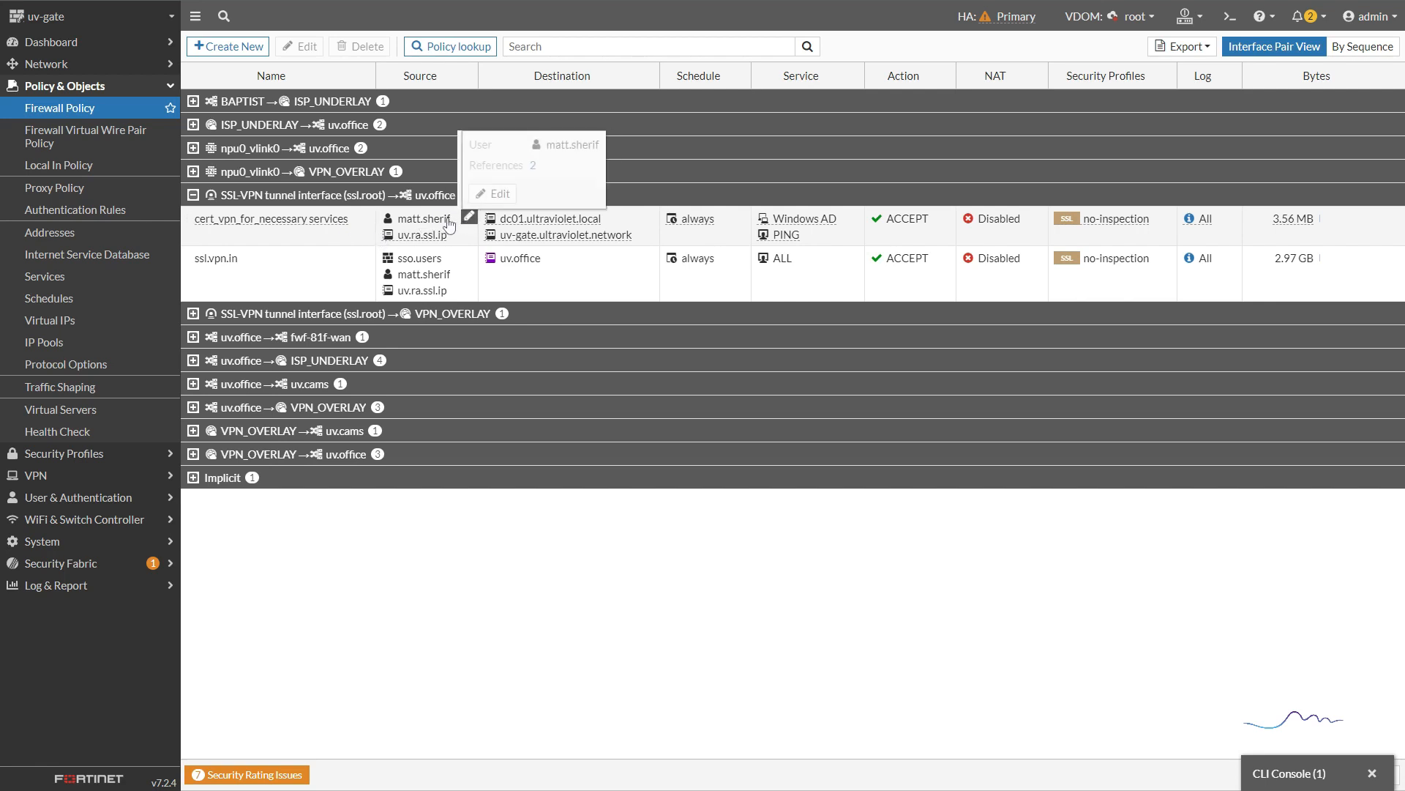
left_click_drag(458, 224, 457, 232)
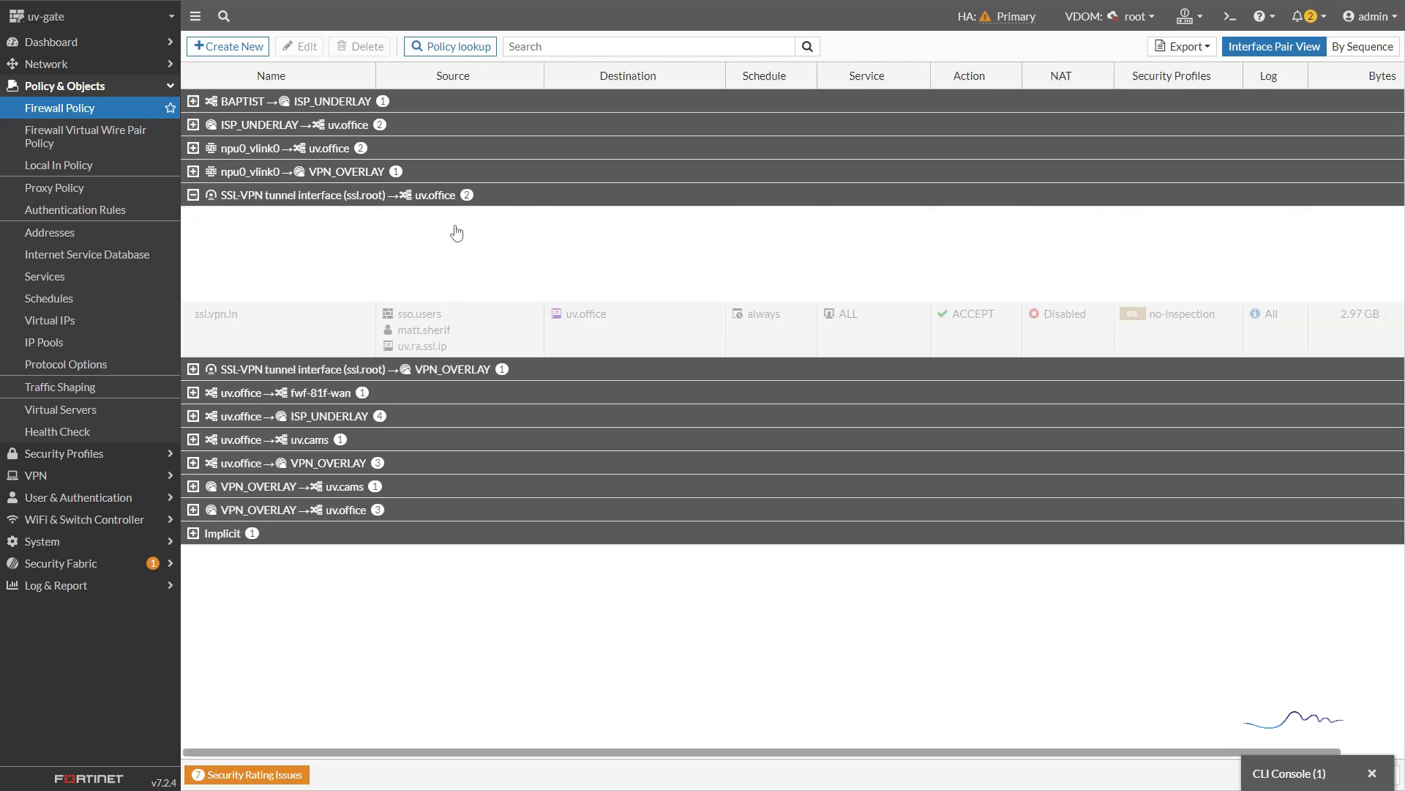
left_click(457, 232)
left_click(1277, 63)
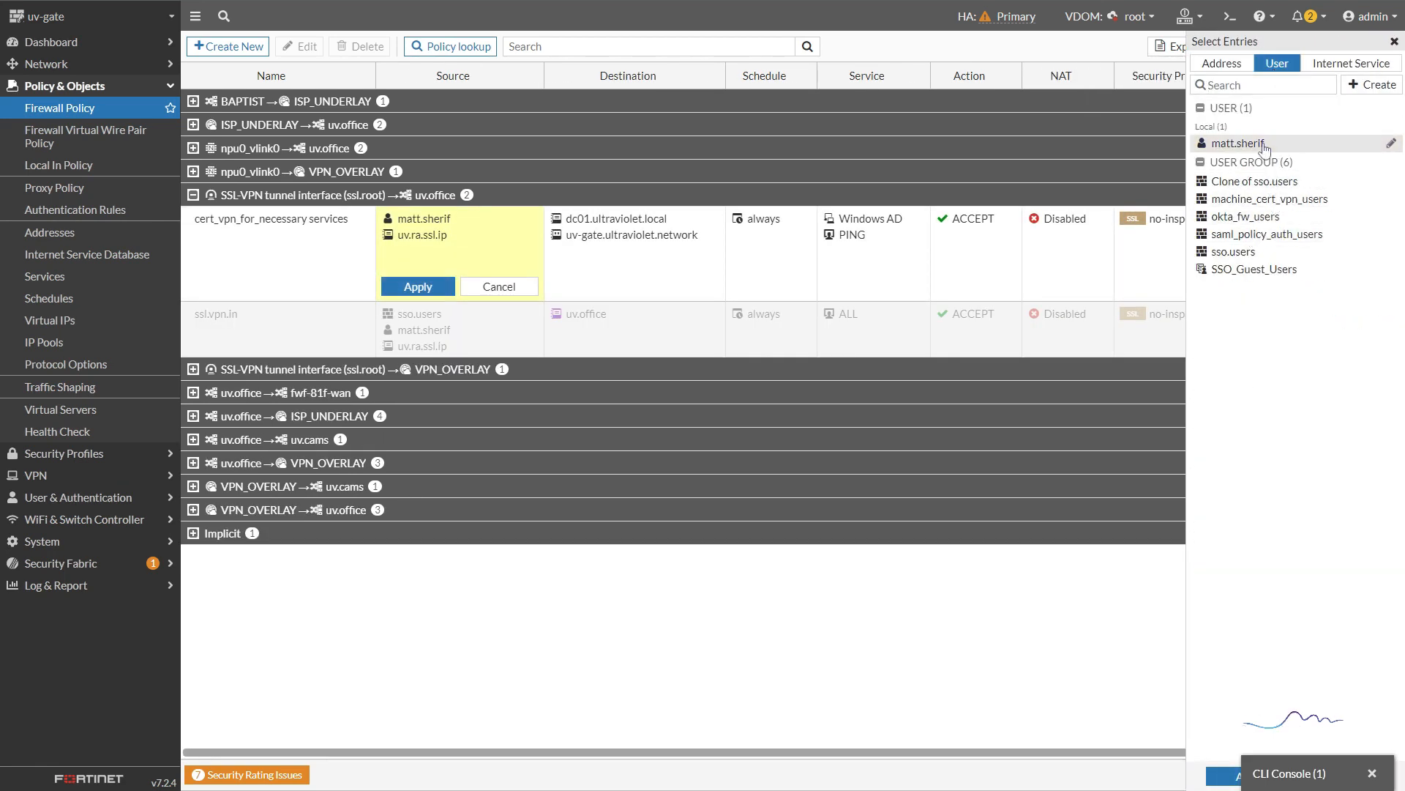
left_click(1282, 199)
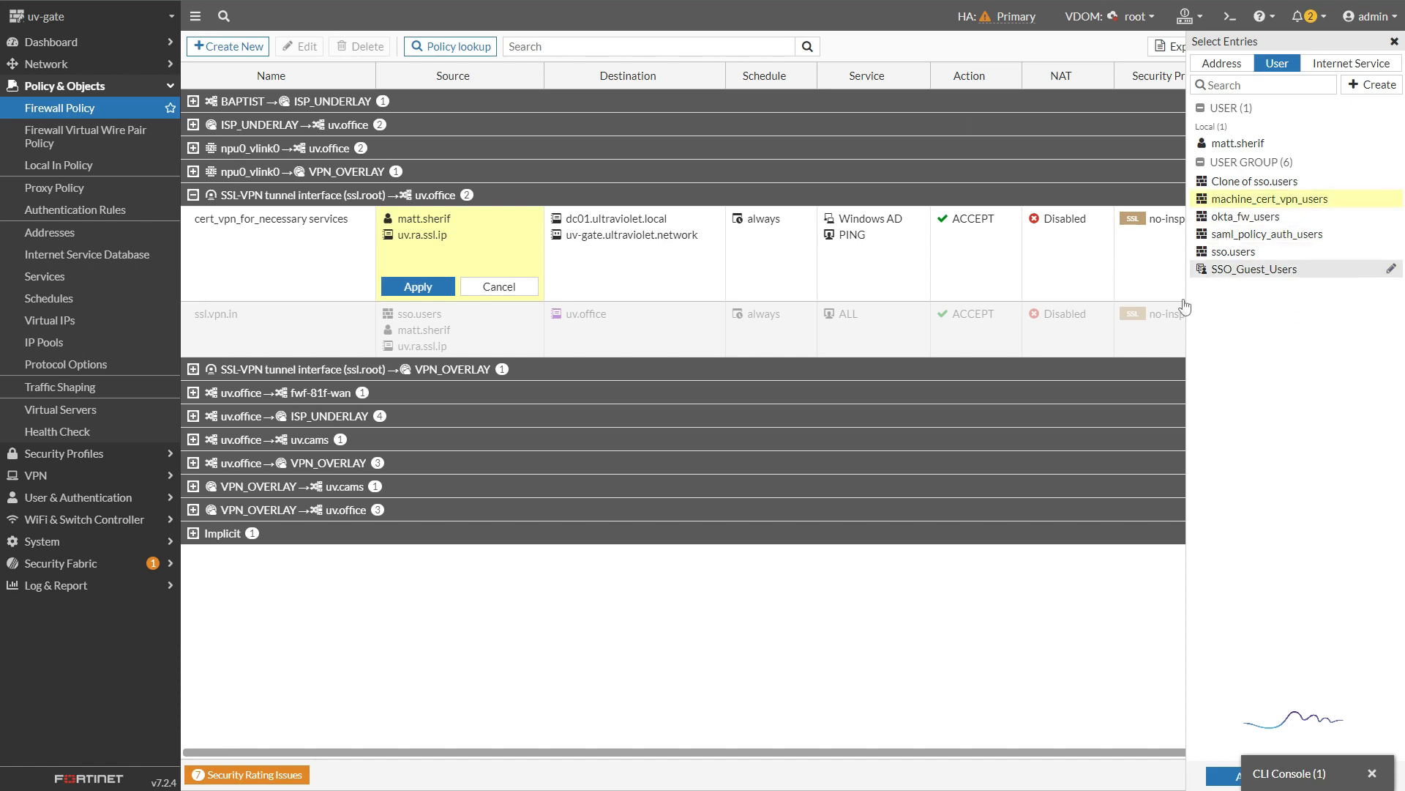
left_click(1224, 776)
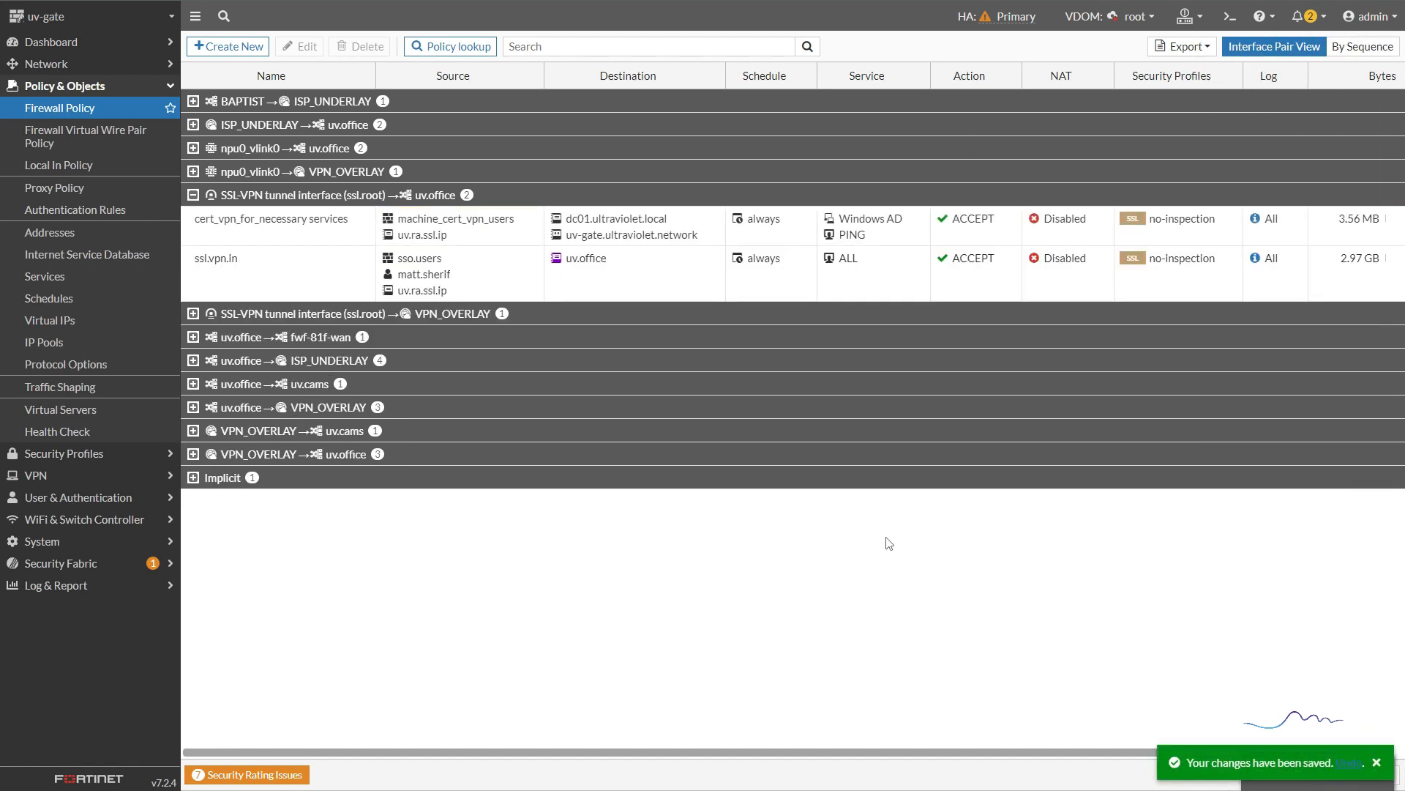
mouse_move(461, 223)
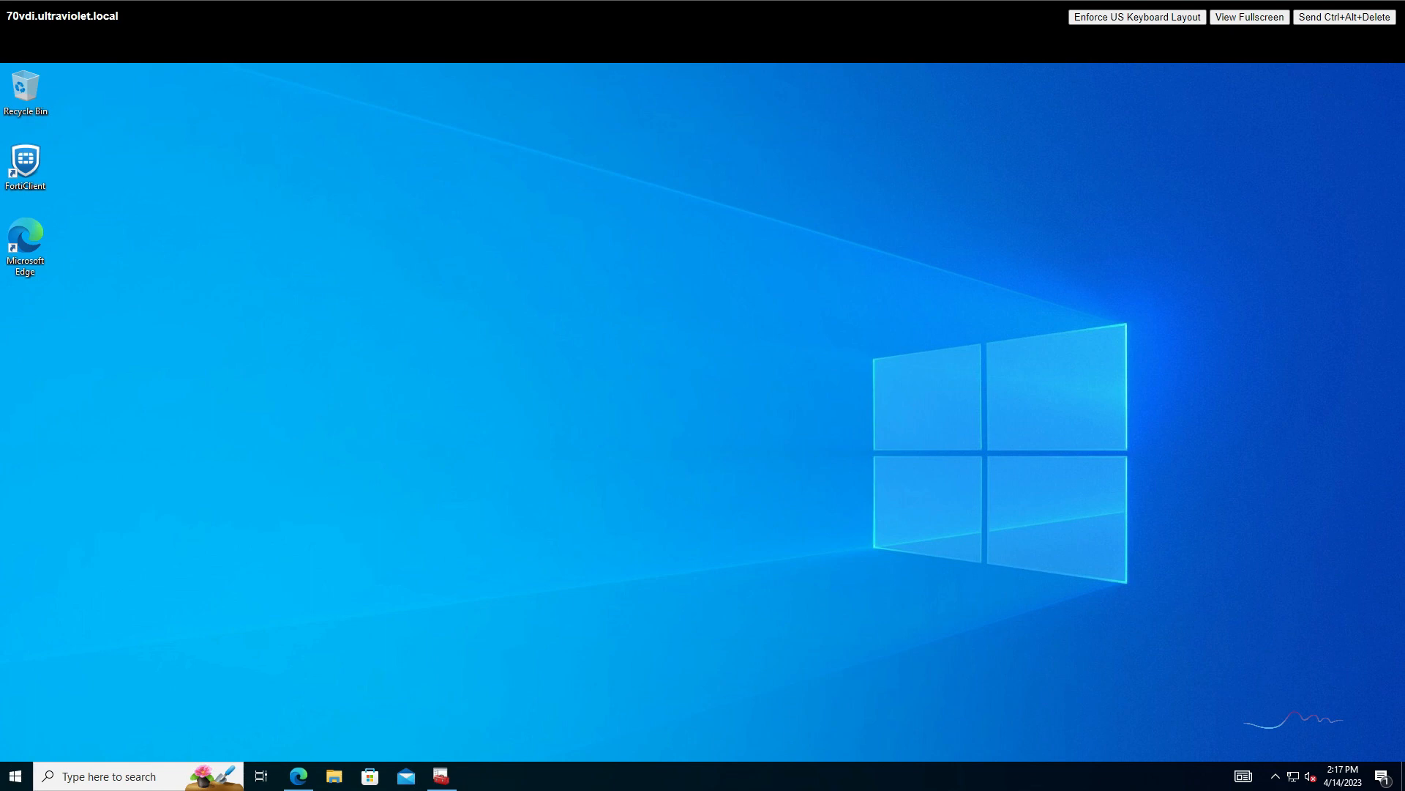
- Switch to the 70vdi.ultraviolet.local desktop and launch Microsoft Management Console, allowing it to make changes to the device
right_click(18, 774)
left_click(69, 700)
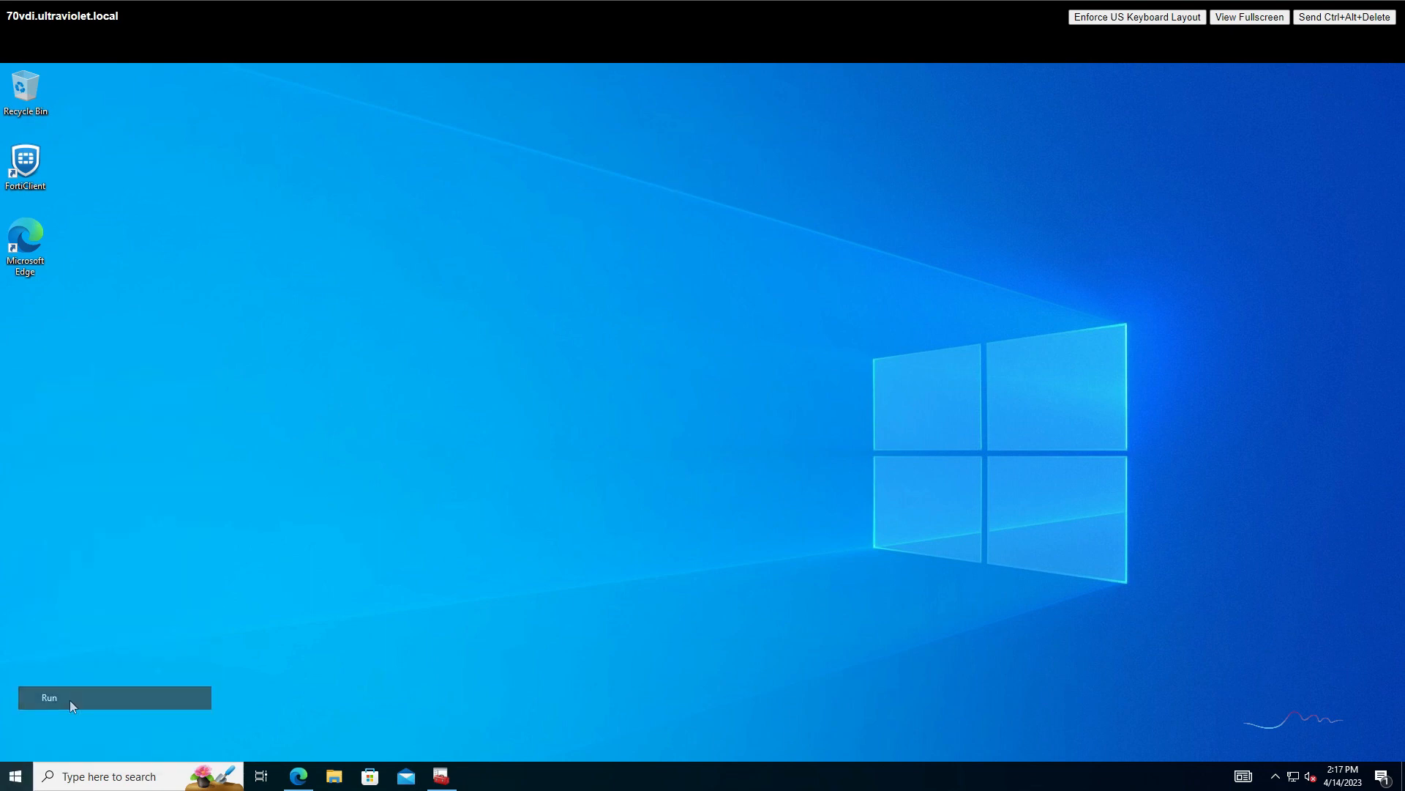
key("Return")
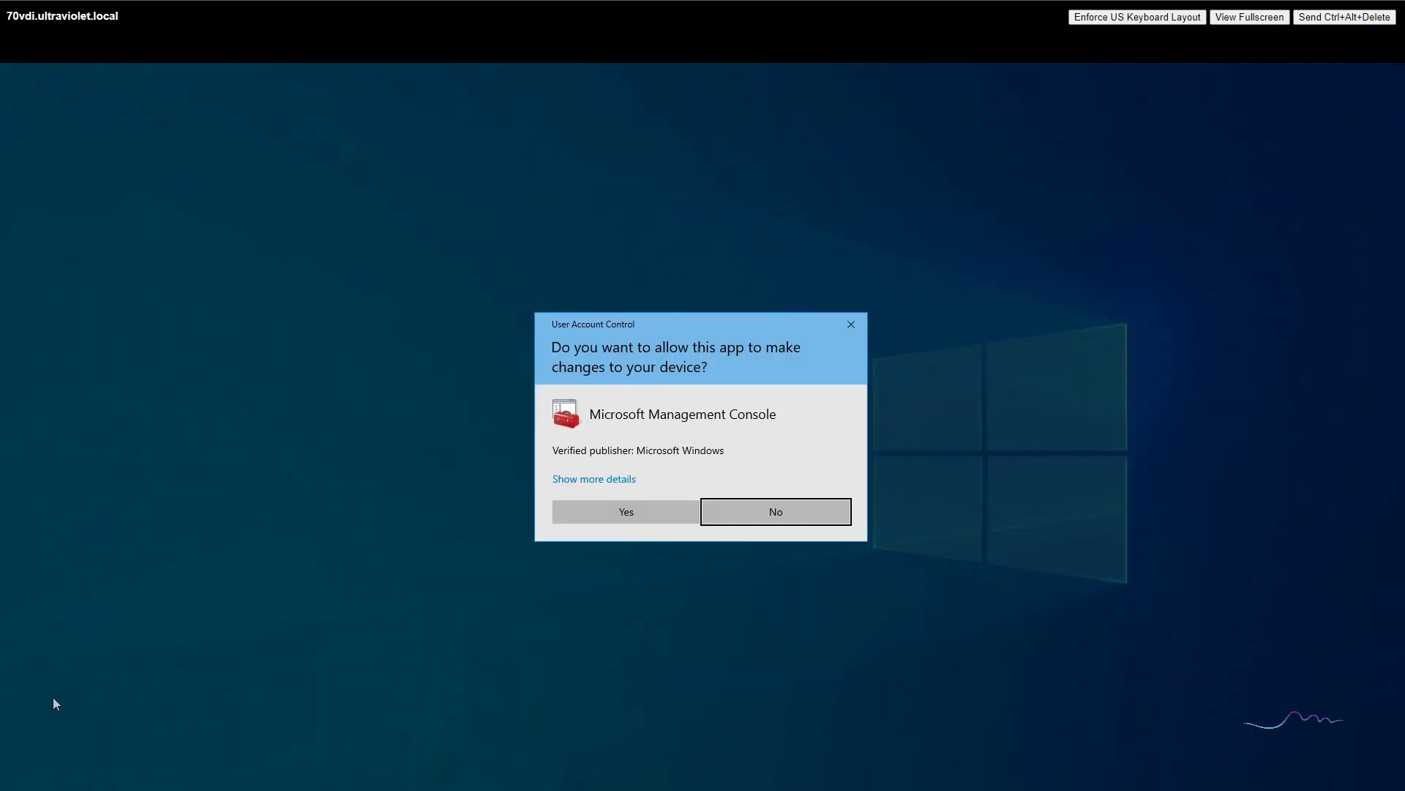
left_click(657, 511)
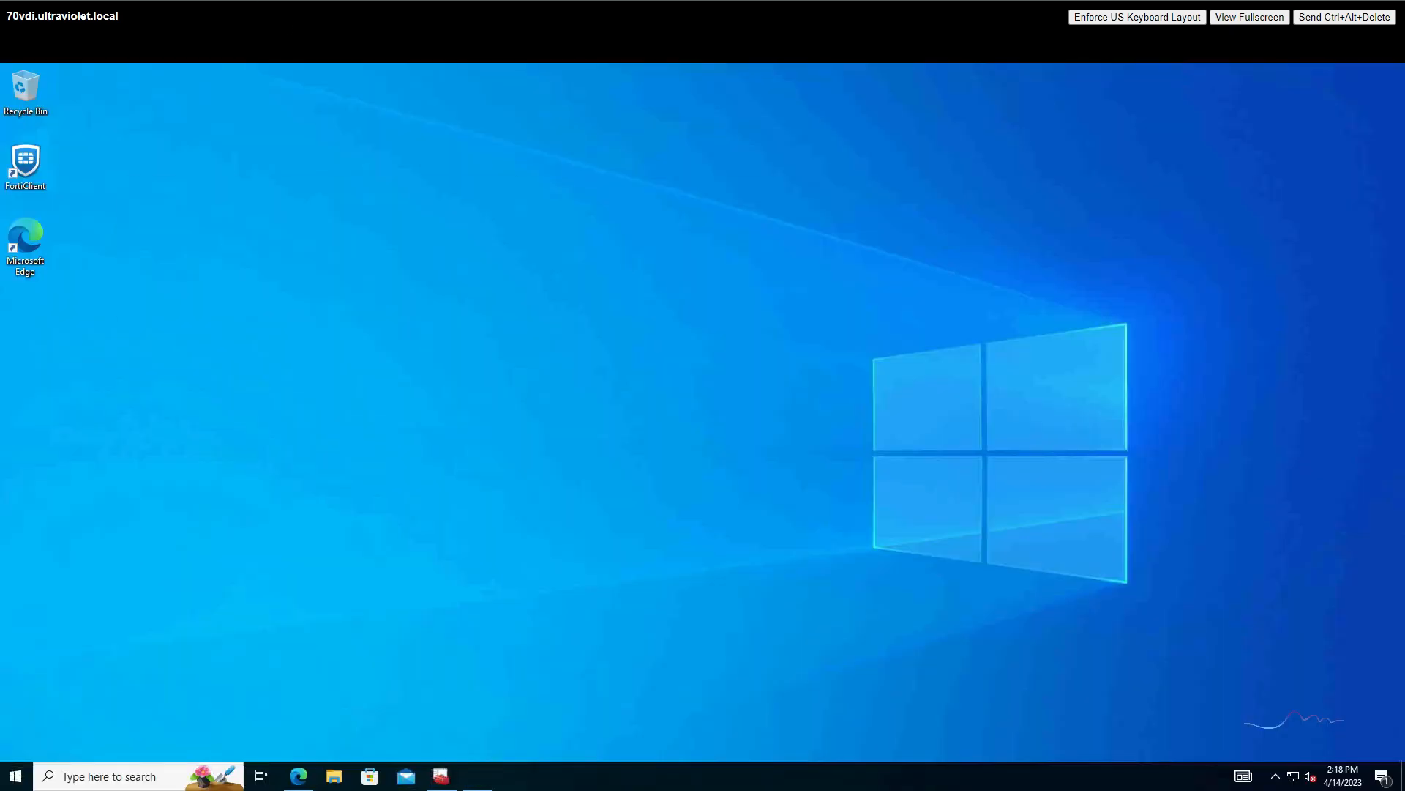
- Add the Certificates snap-in to the console for the computer account on the local computer
left_click(144, 208)
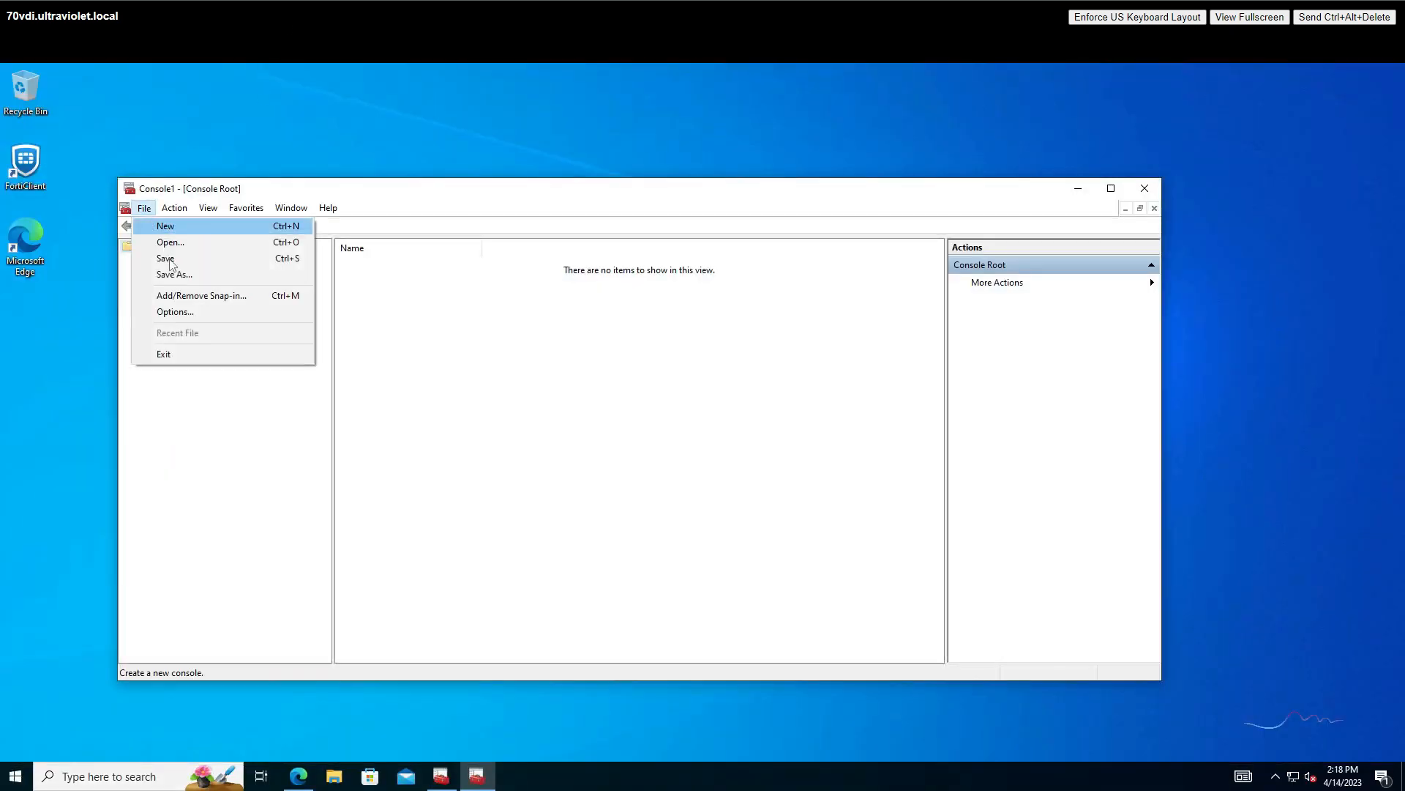
left_click(188, 296)
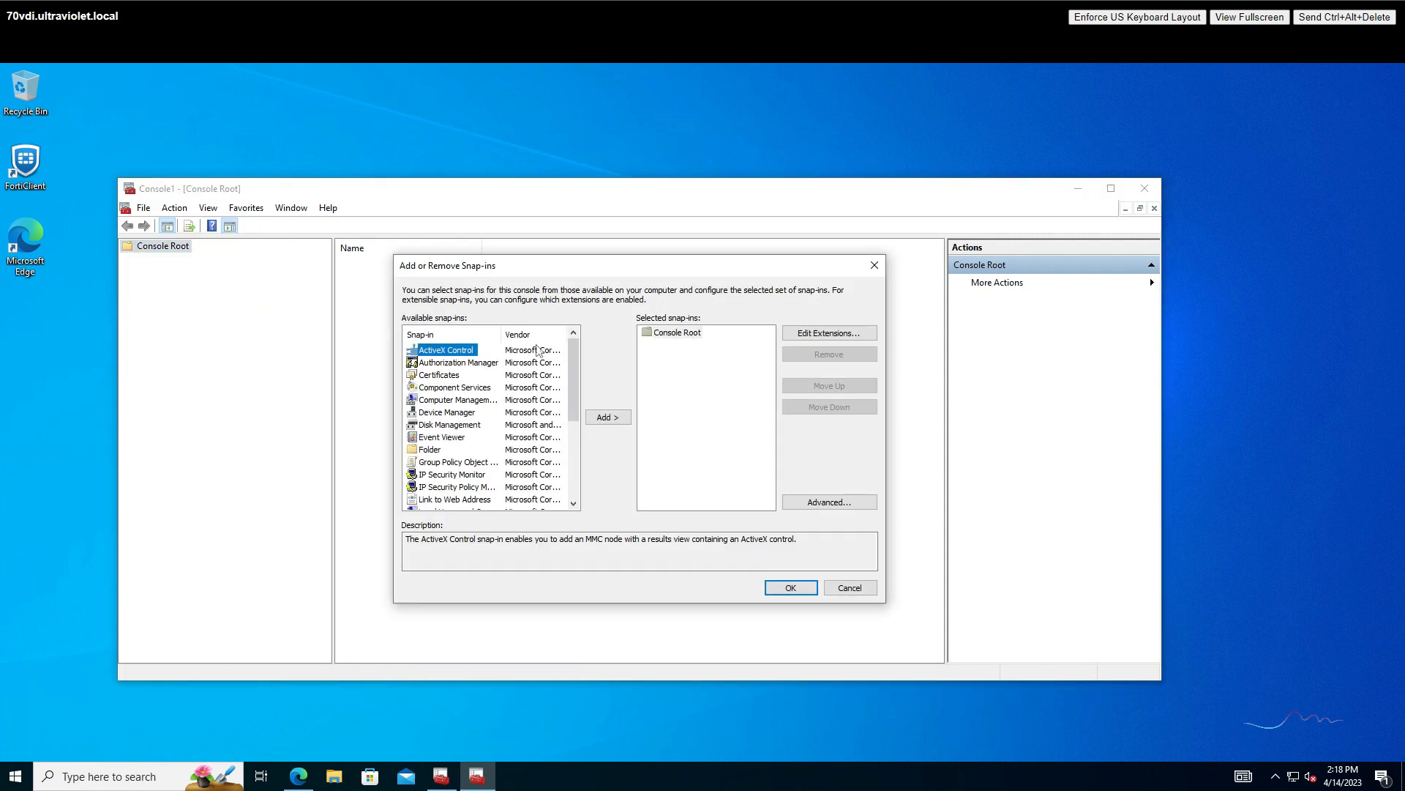
left_click(448, 376)
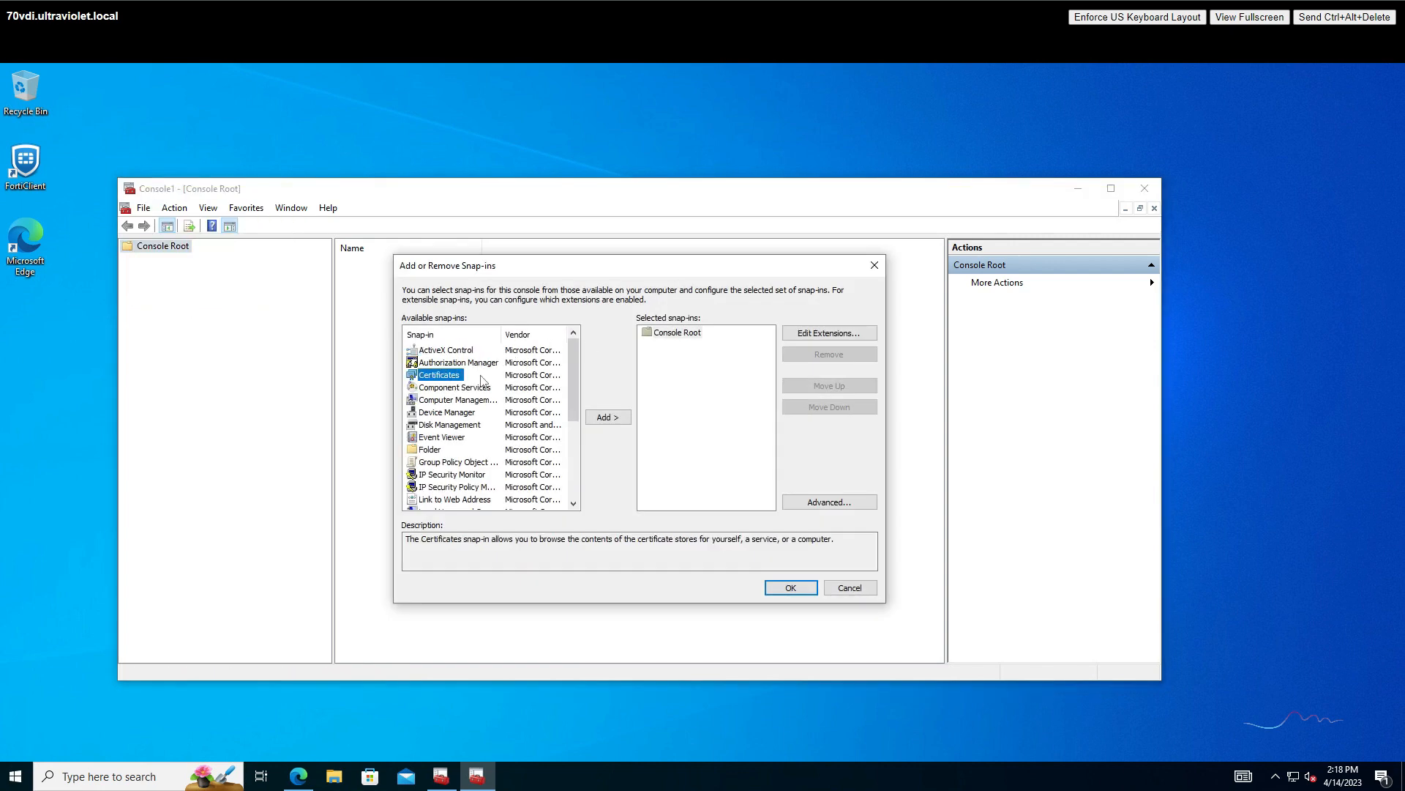
left_click(607, 417)
left_click(485, 359)
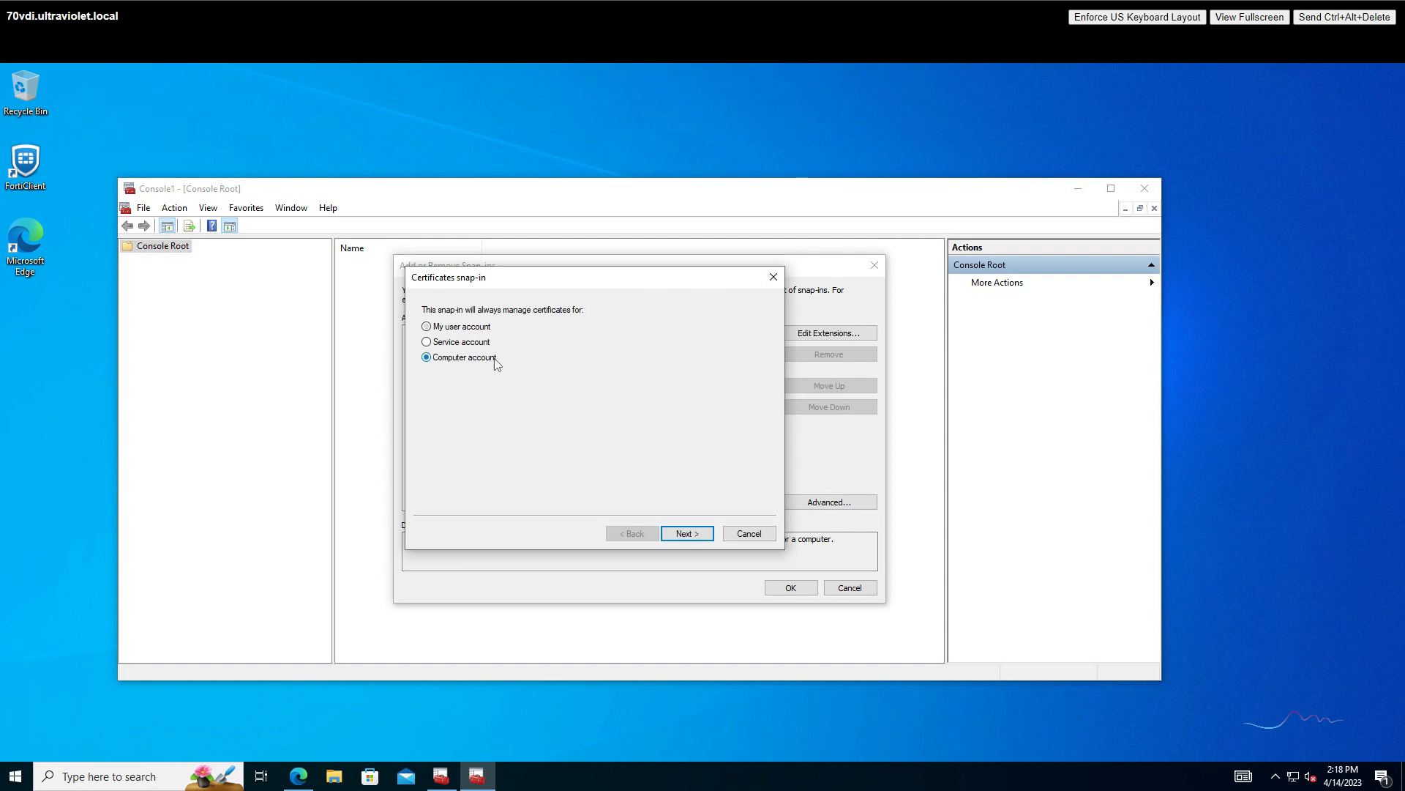
left_click(685, 537)
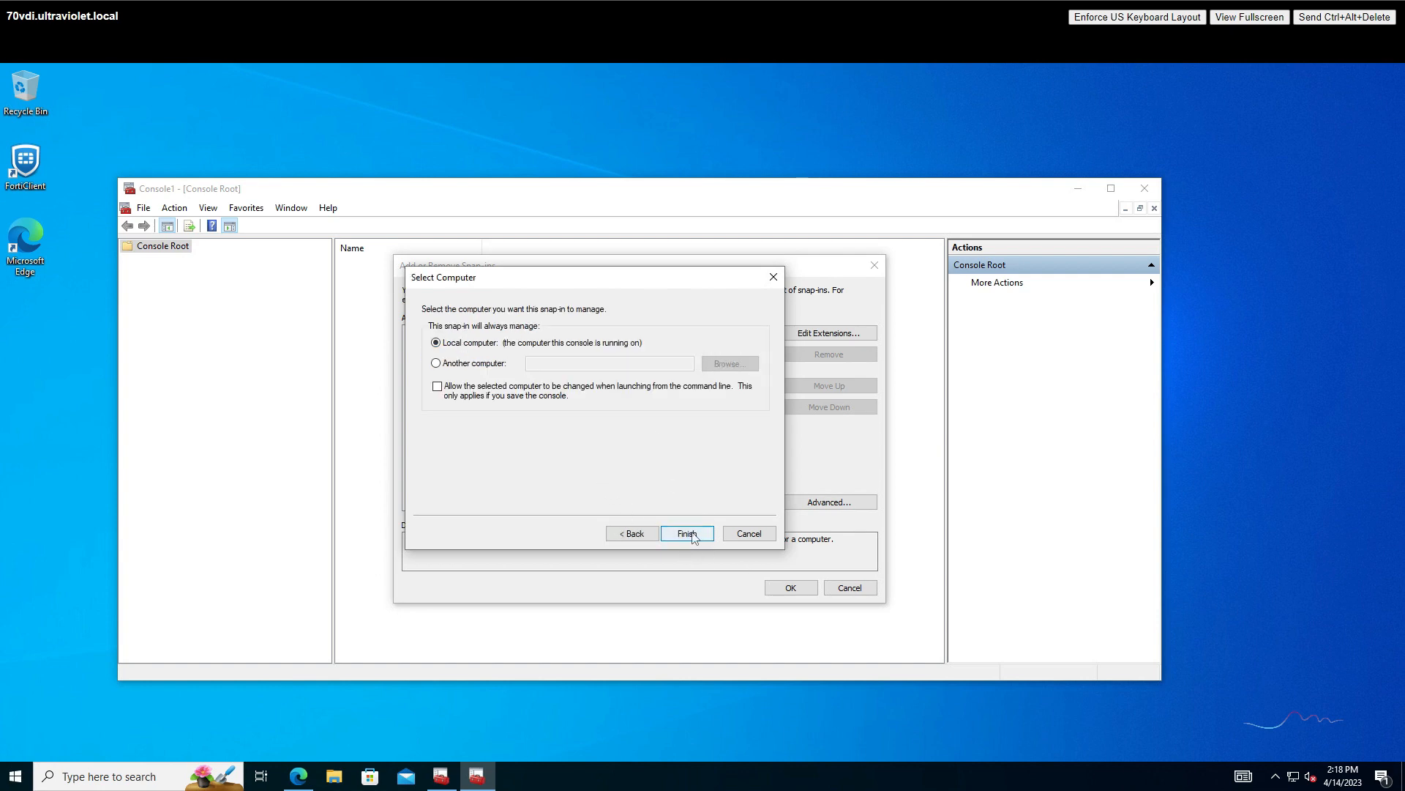
left_click(692, 536)
left_click(784, 587)
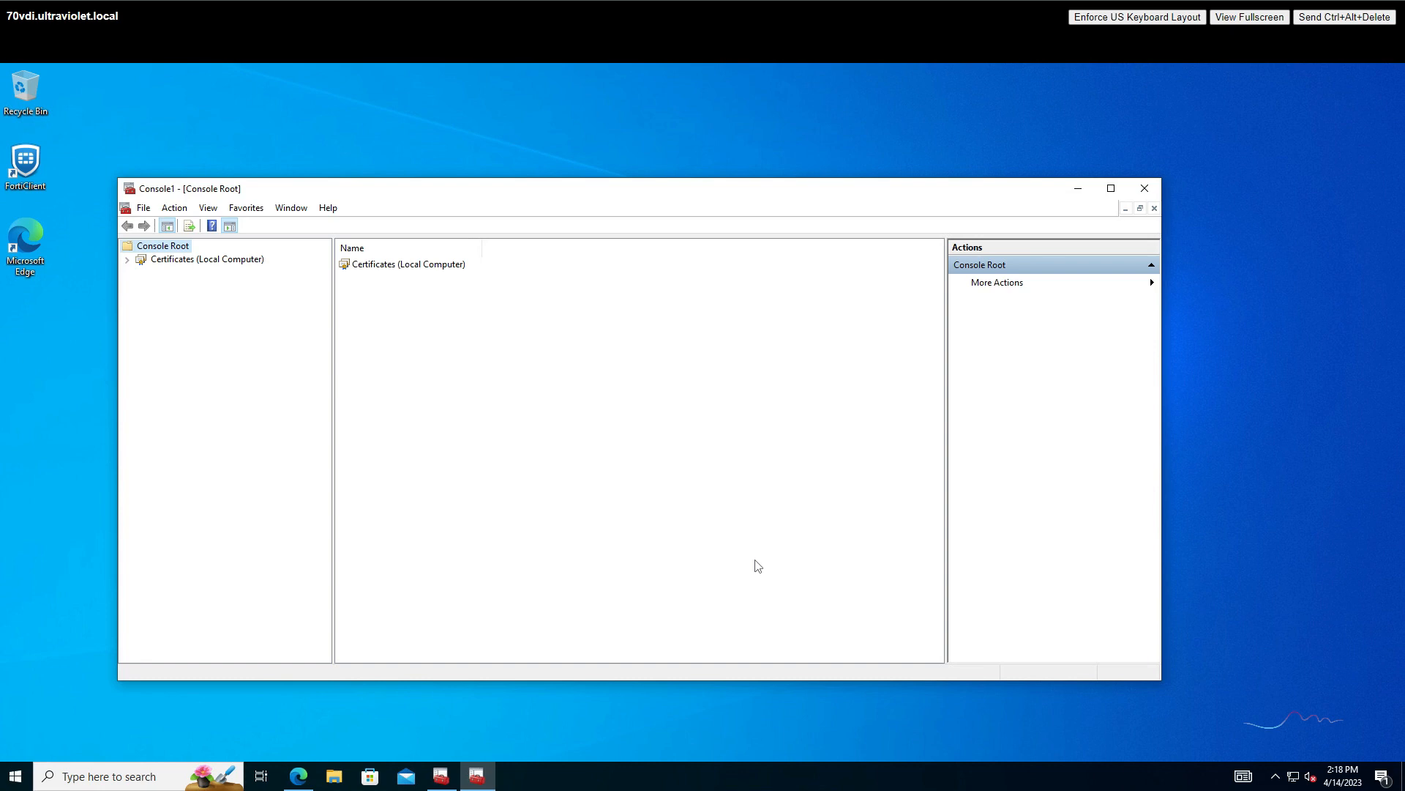
- Display the certificates in the local computer's Personal store
left_click(128, 260)
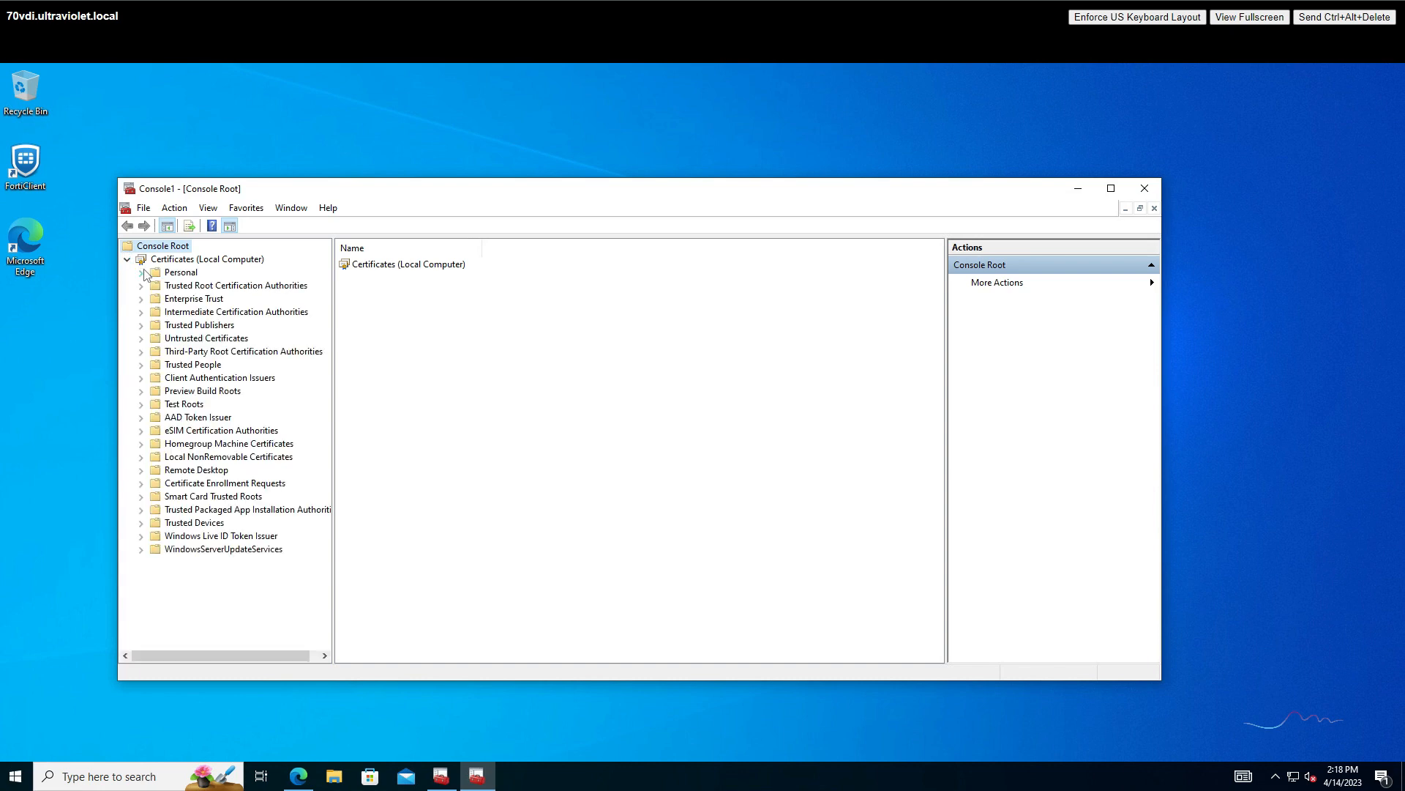
left_click(142, 273)
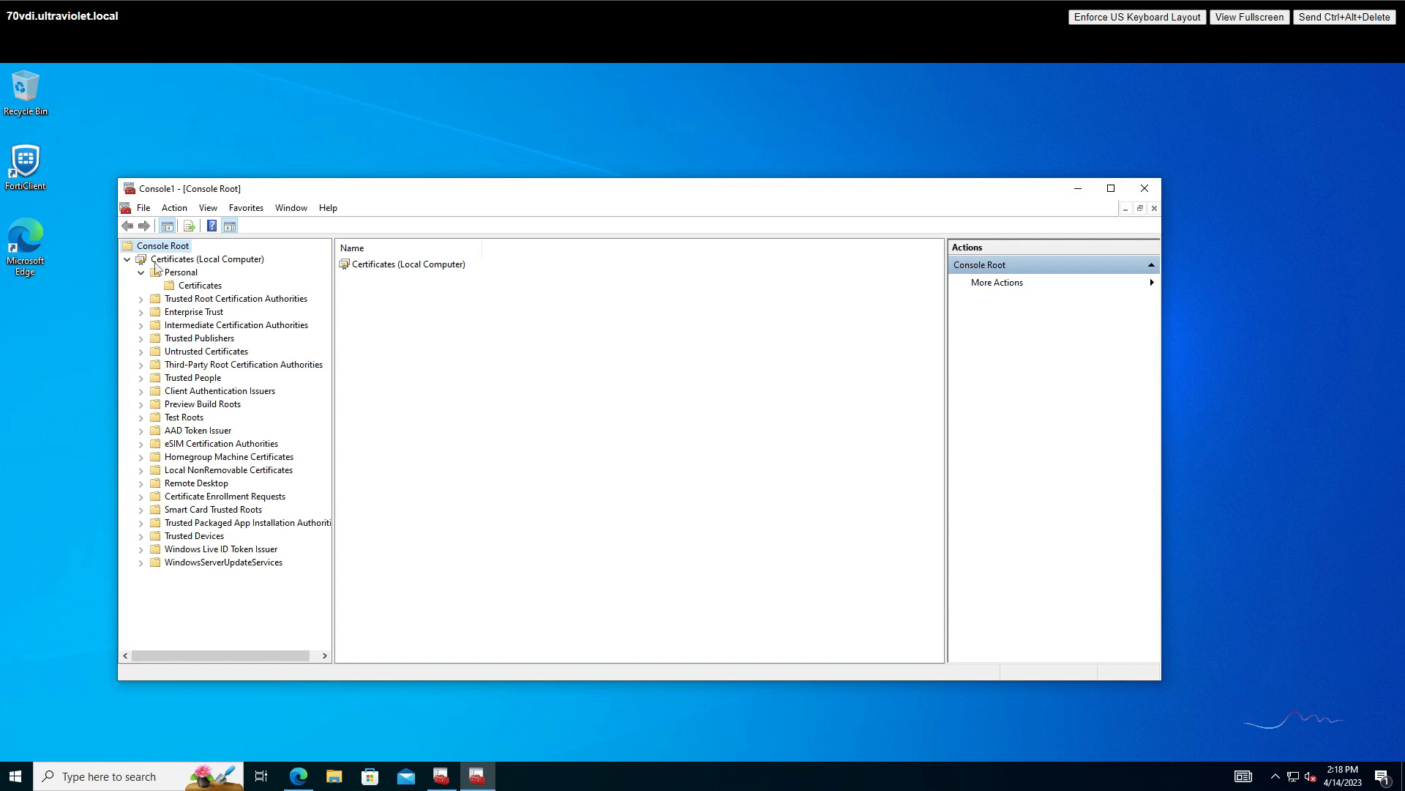
left_click(197, 286)
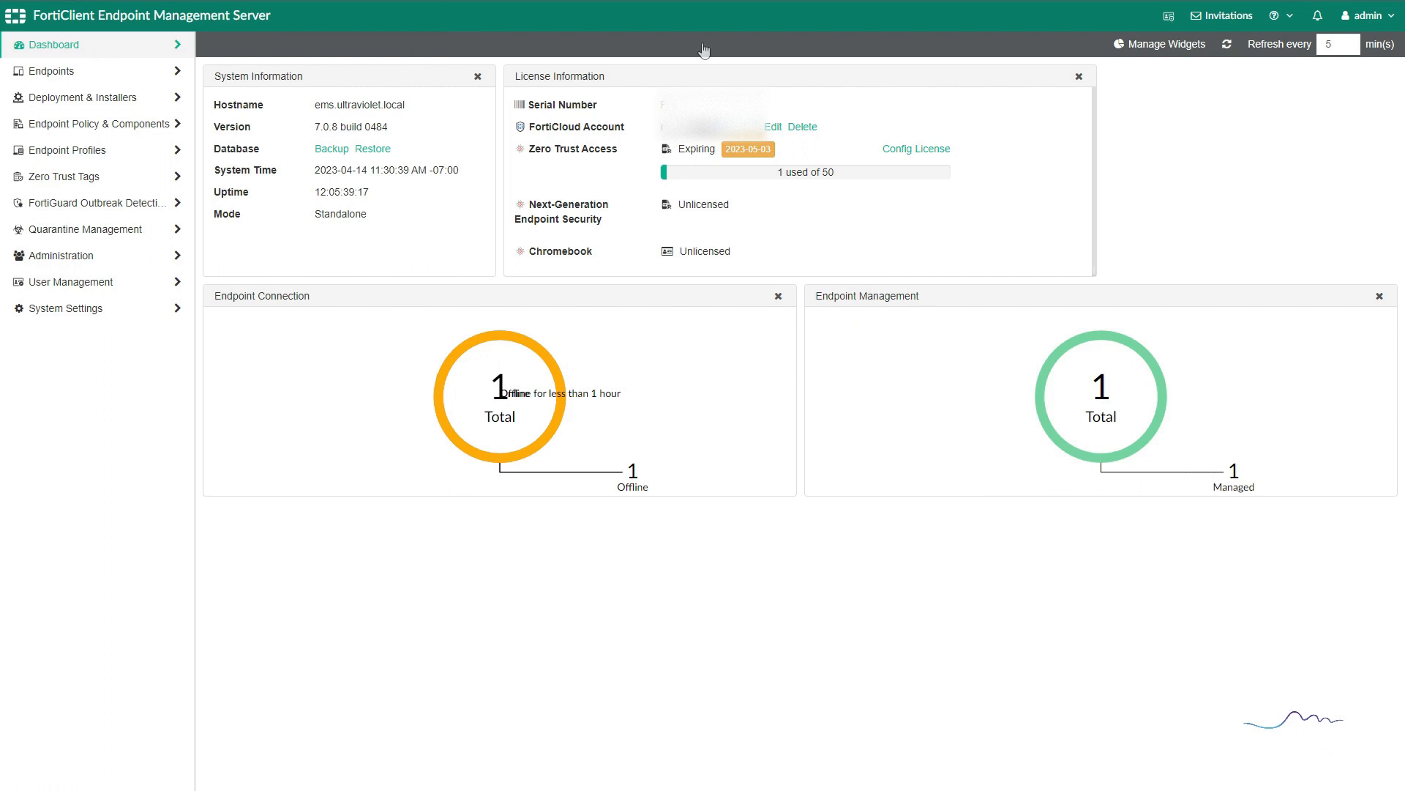
- Refresh the dashboard in FortiClient Endpoint Management Server and bring up FortiClient on the 70vdi desktop
left_click(1230, 45)
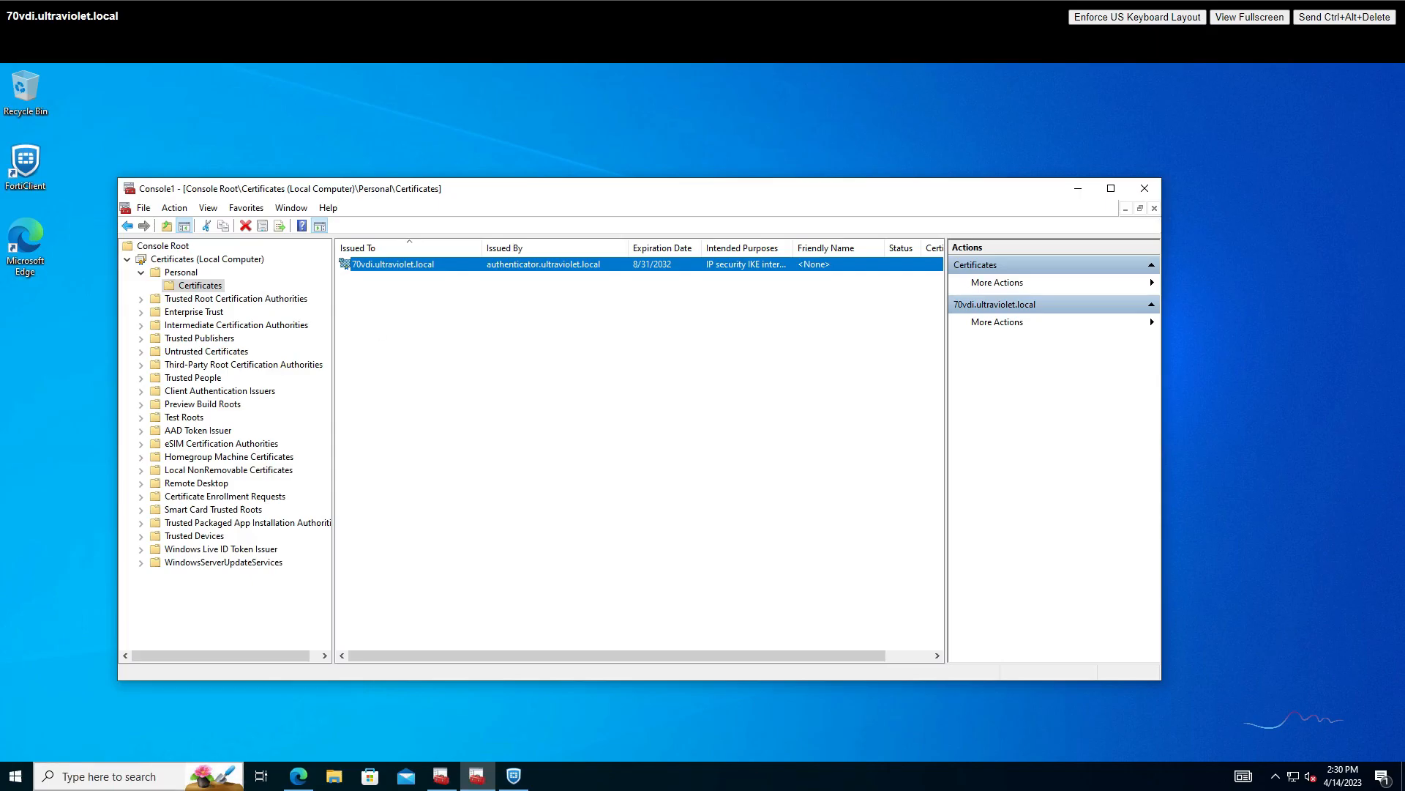
left_click(514, 775)
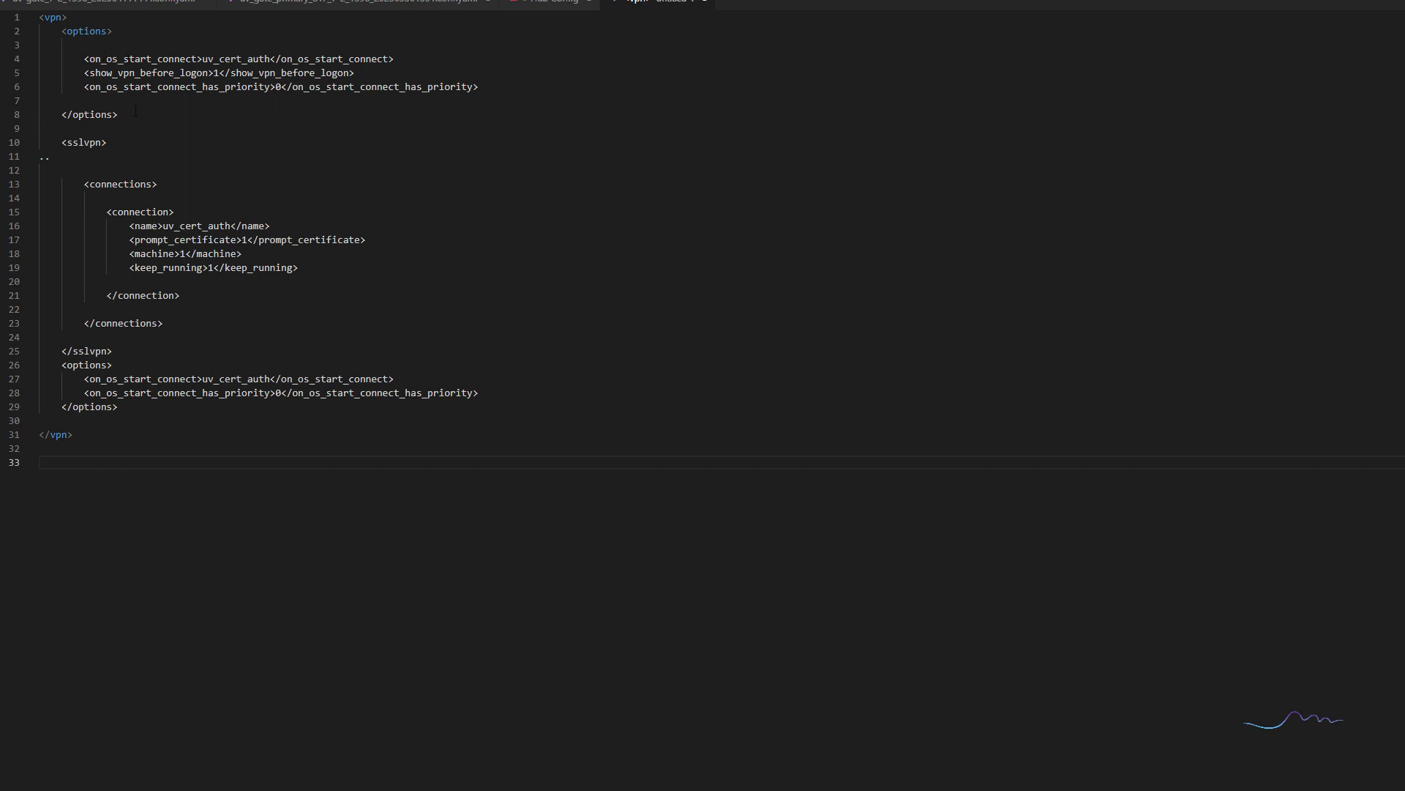
- Delete the first options block of the VPN XML snippet, above sslvpn, along with the blank lines it leaves
left_click_drag(135, 110, 39, 31)
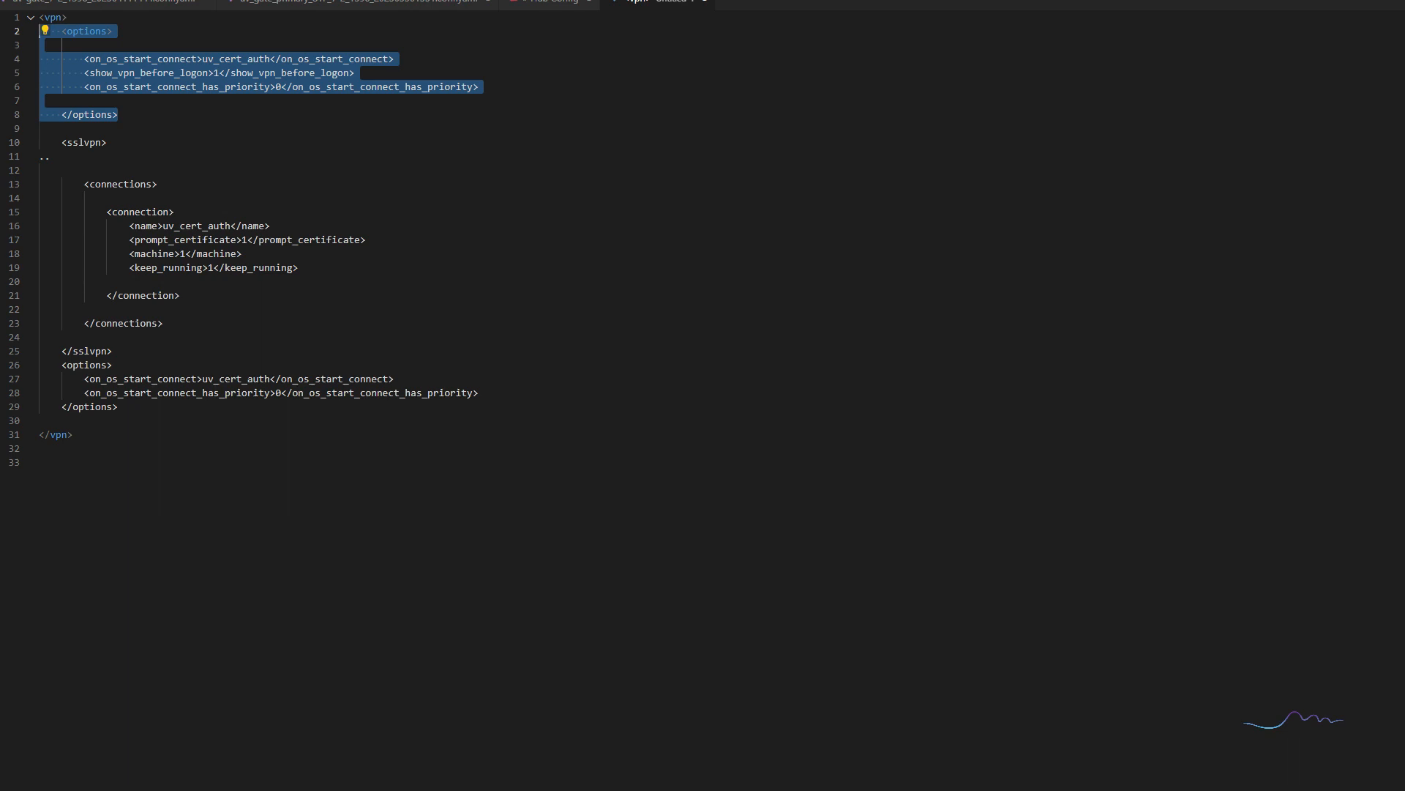
key("Delete")
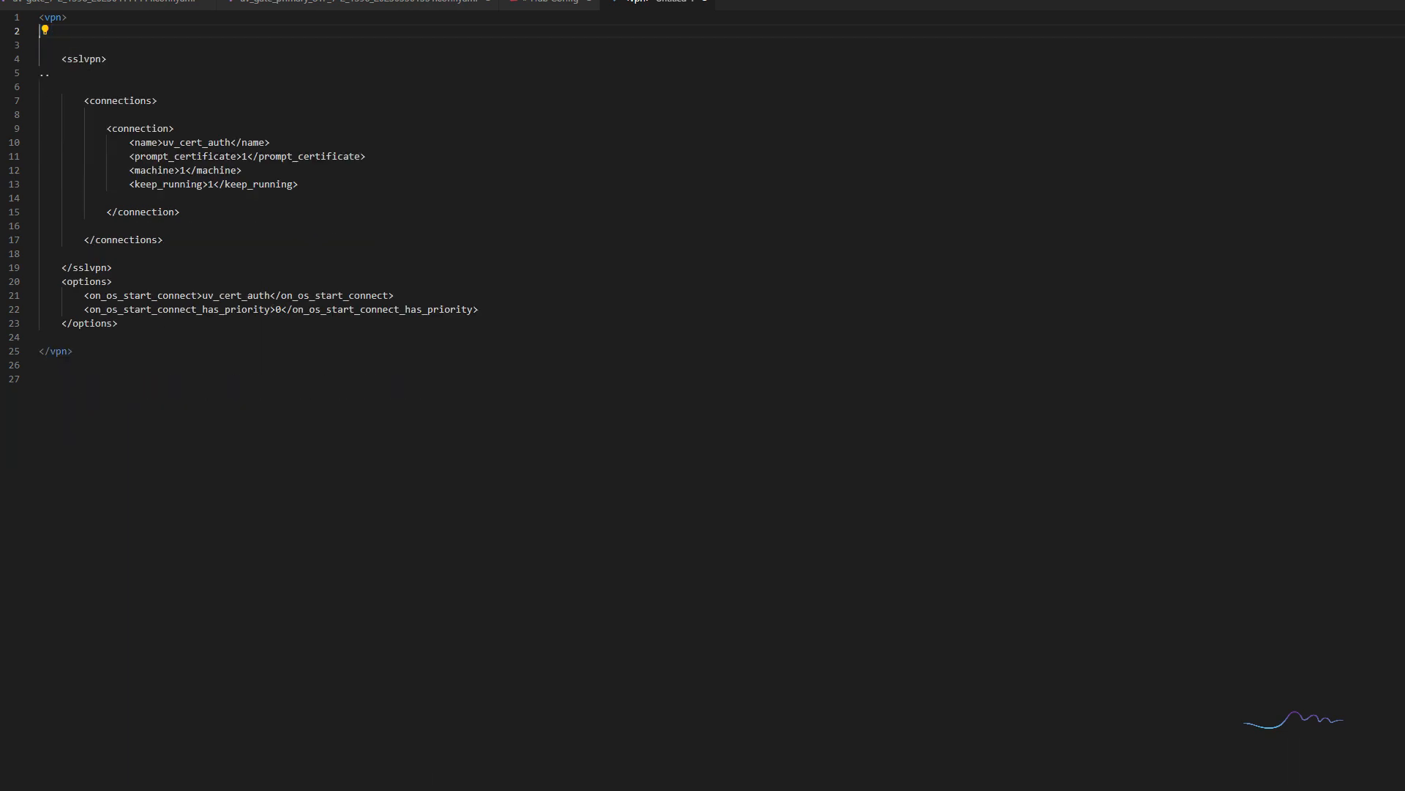
key("Delete")
key("Delete")
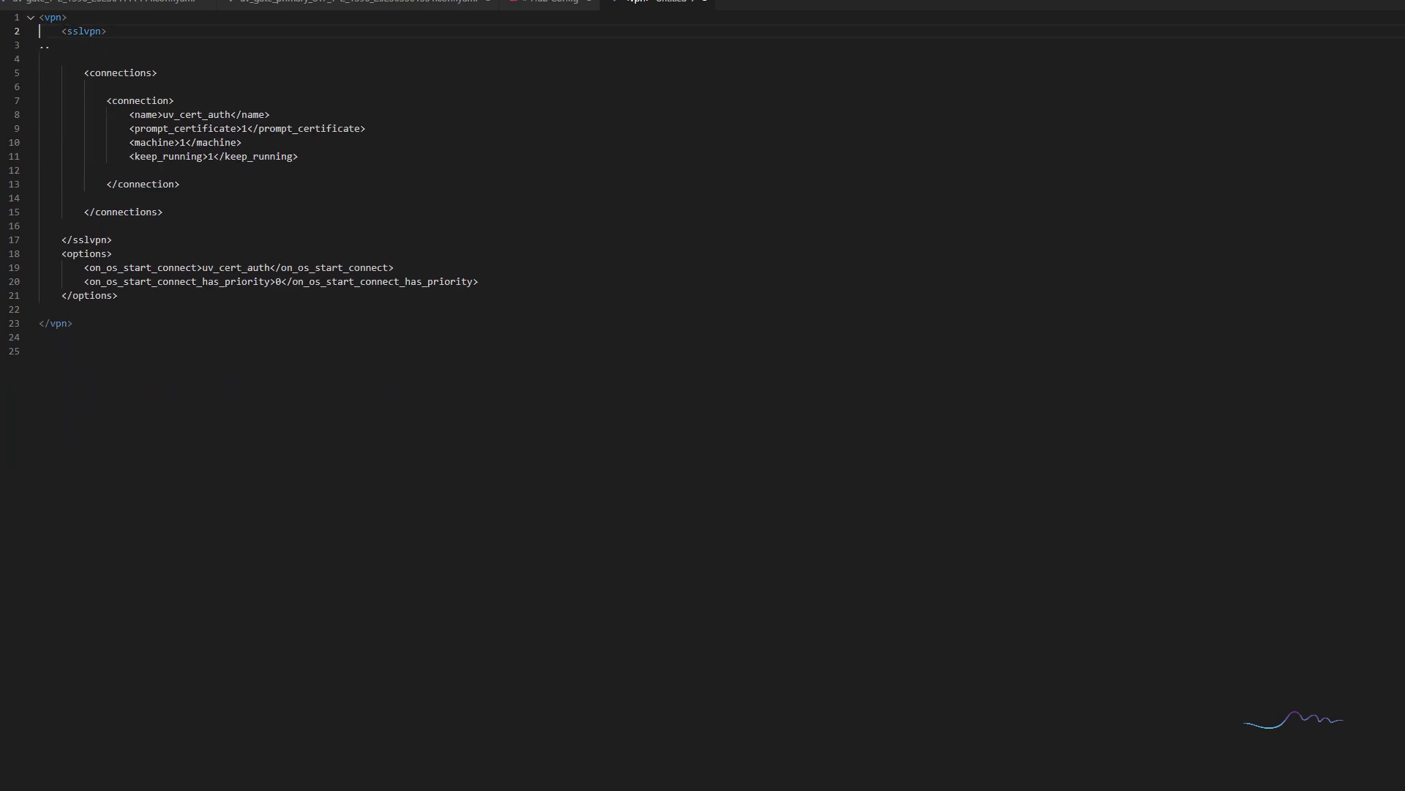
- Examine the connection name and the prompt_certificate setting in the connection block of the VPN XML snippet
left_click(39, 46)
left_click(40, 351)
left_click_drag(163, 115, 231, 115)
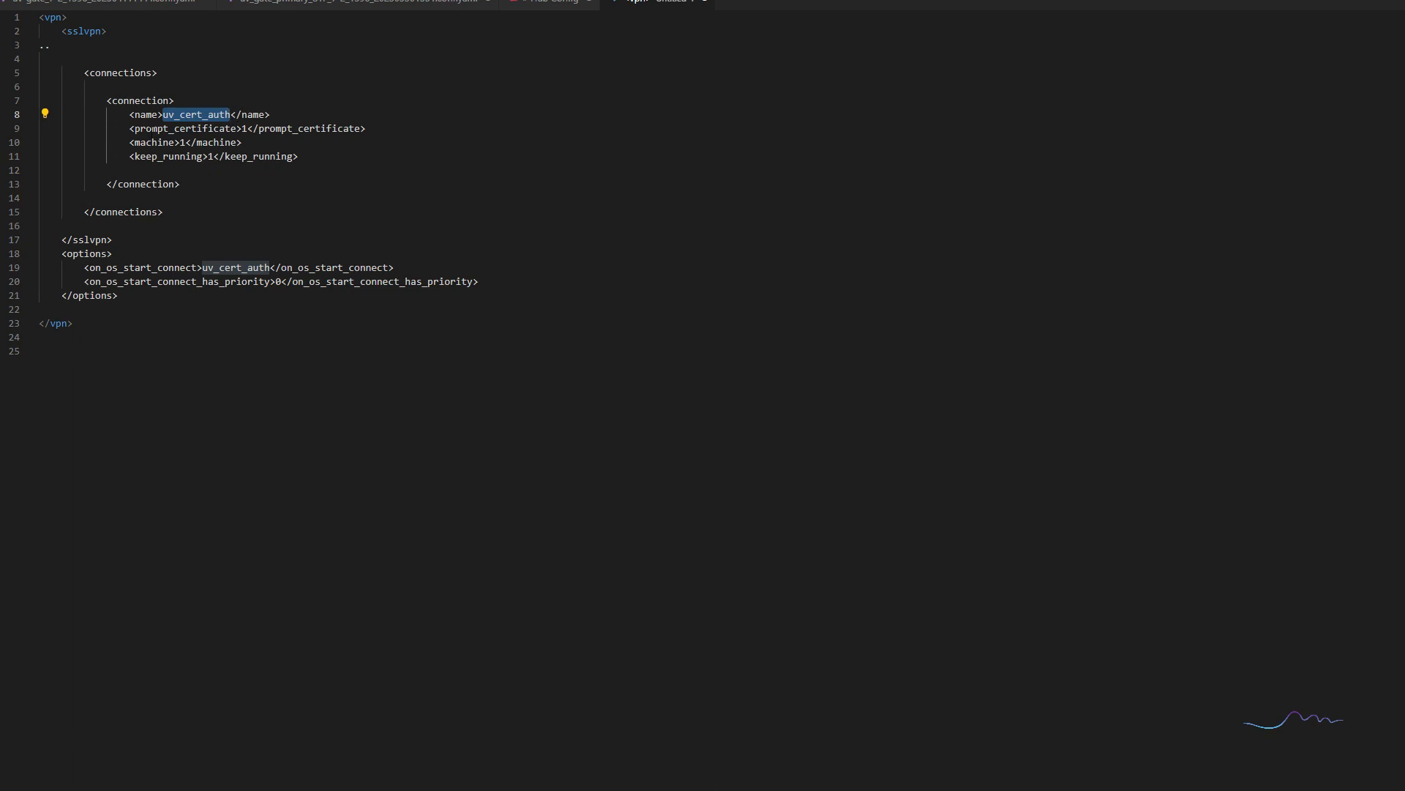
left_click(241, 128)
key("shift+Right")
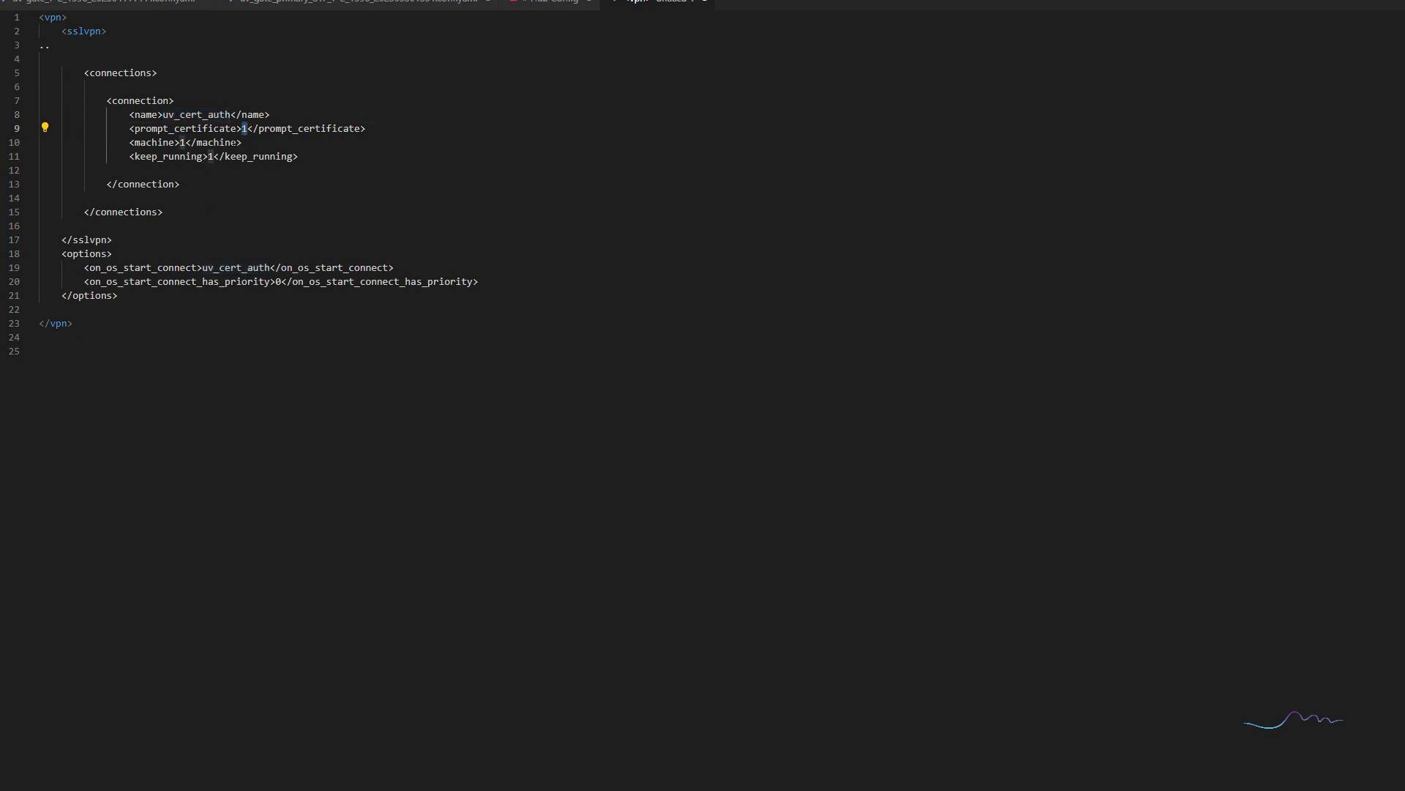
left_click(688, 99)
left_click_drag(130, 128, 366, 128)
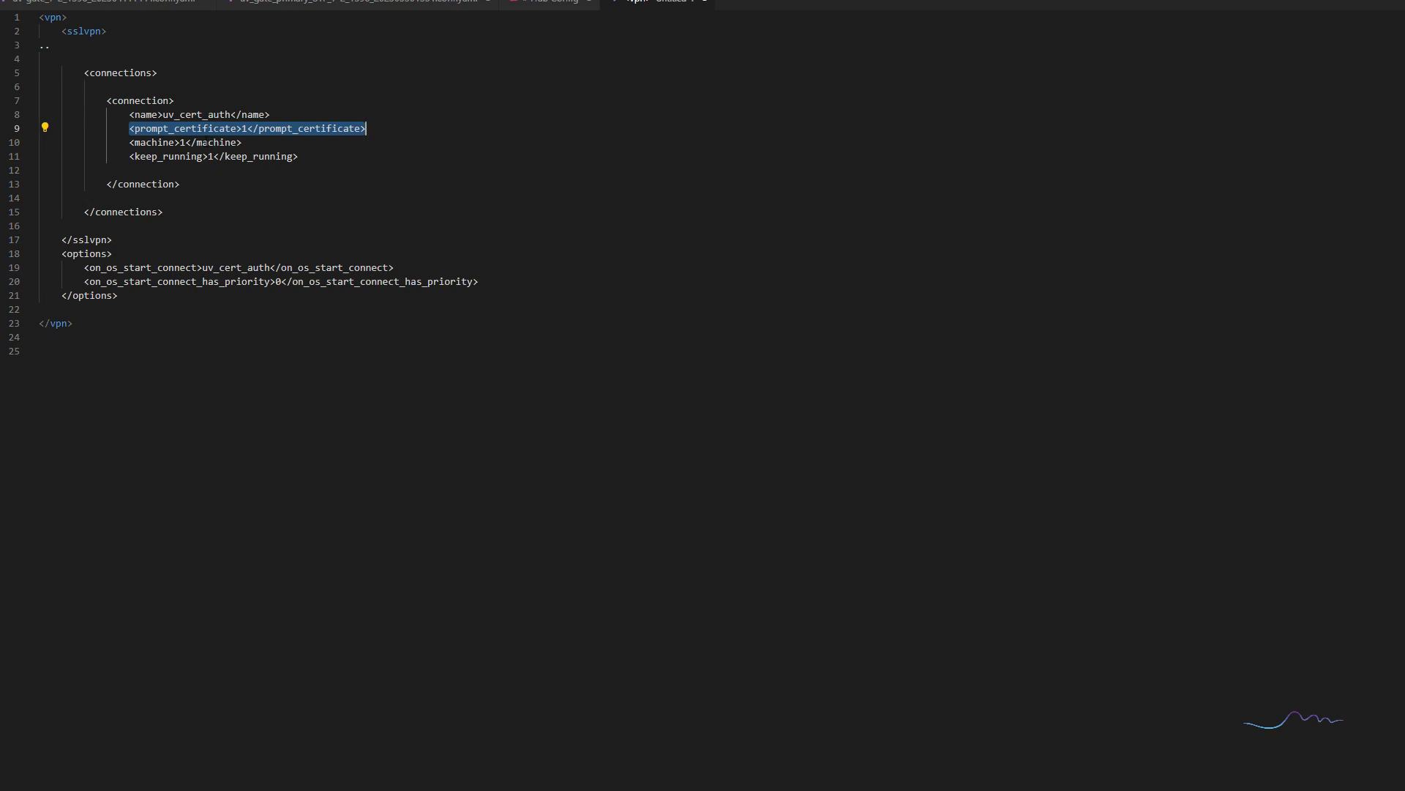
- Open the ultraviolet_cert_vpn remote access profile in FortiClient Endpoint Management Server and look through its advanced settings down to the VPN tunnels
left_click(213, 157)
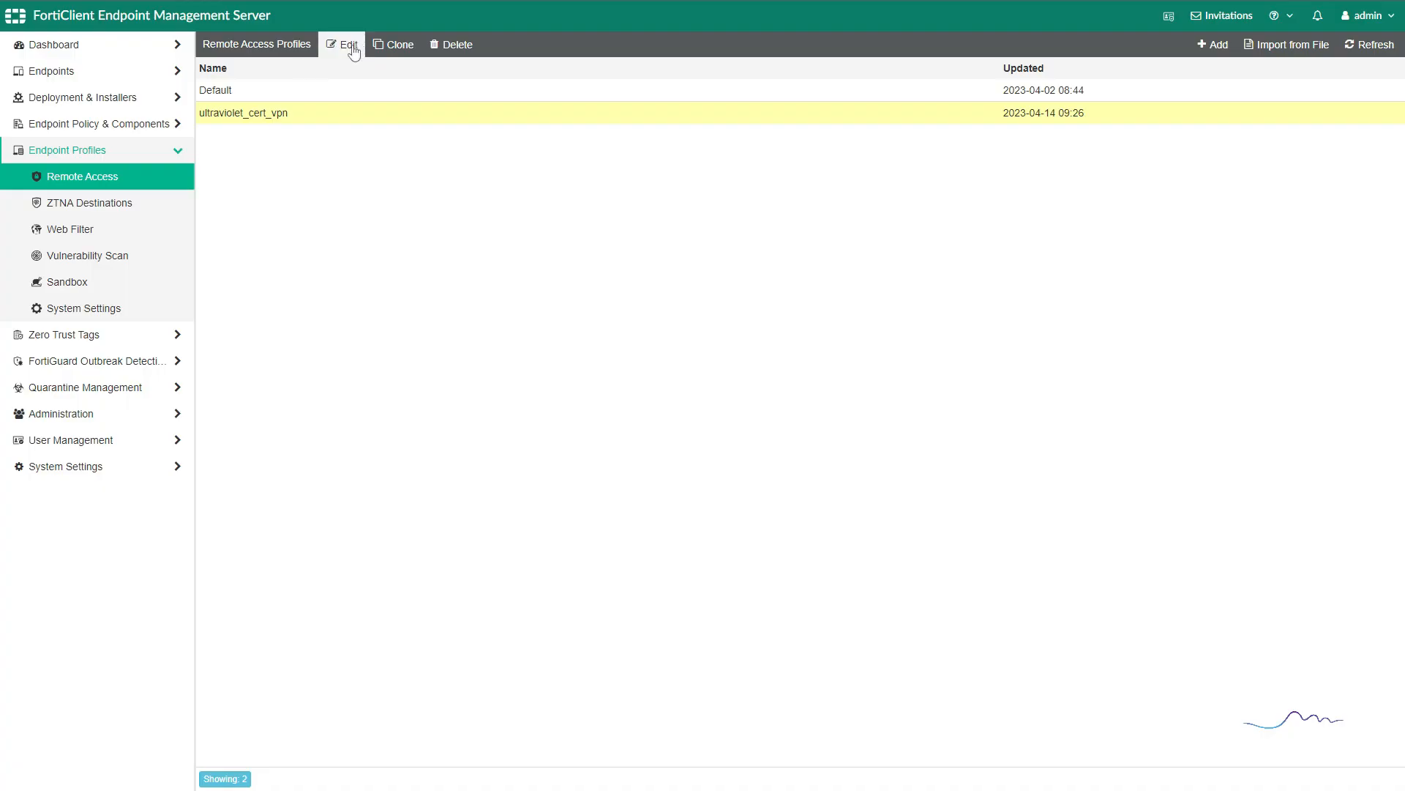
left_click(349, 44)
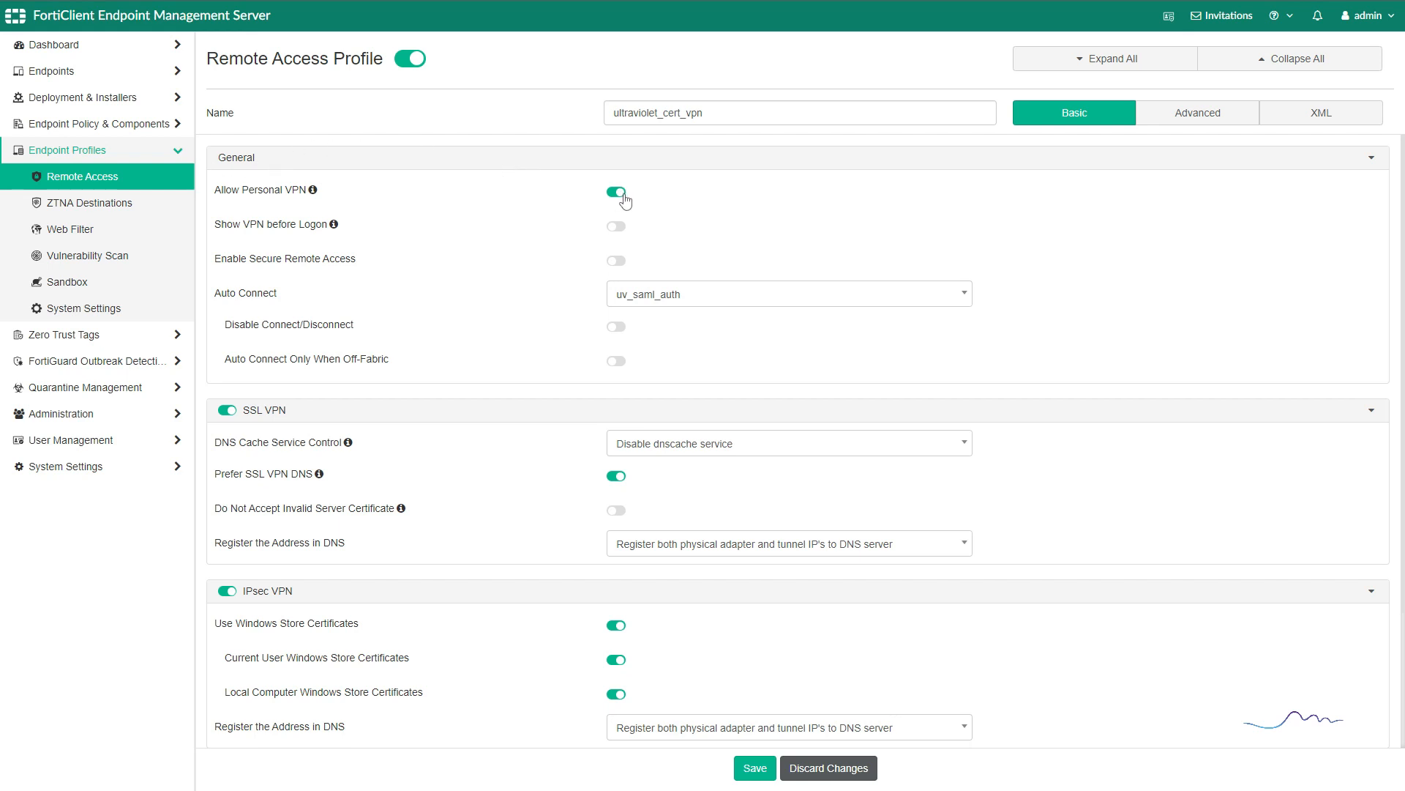
left_click(1165, 123)
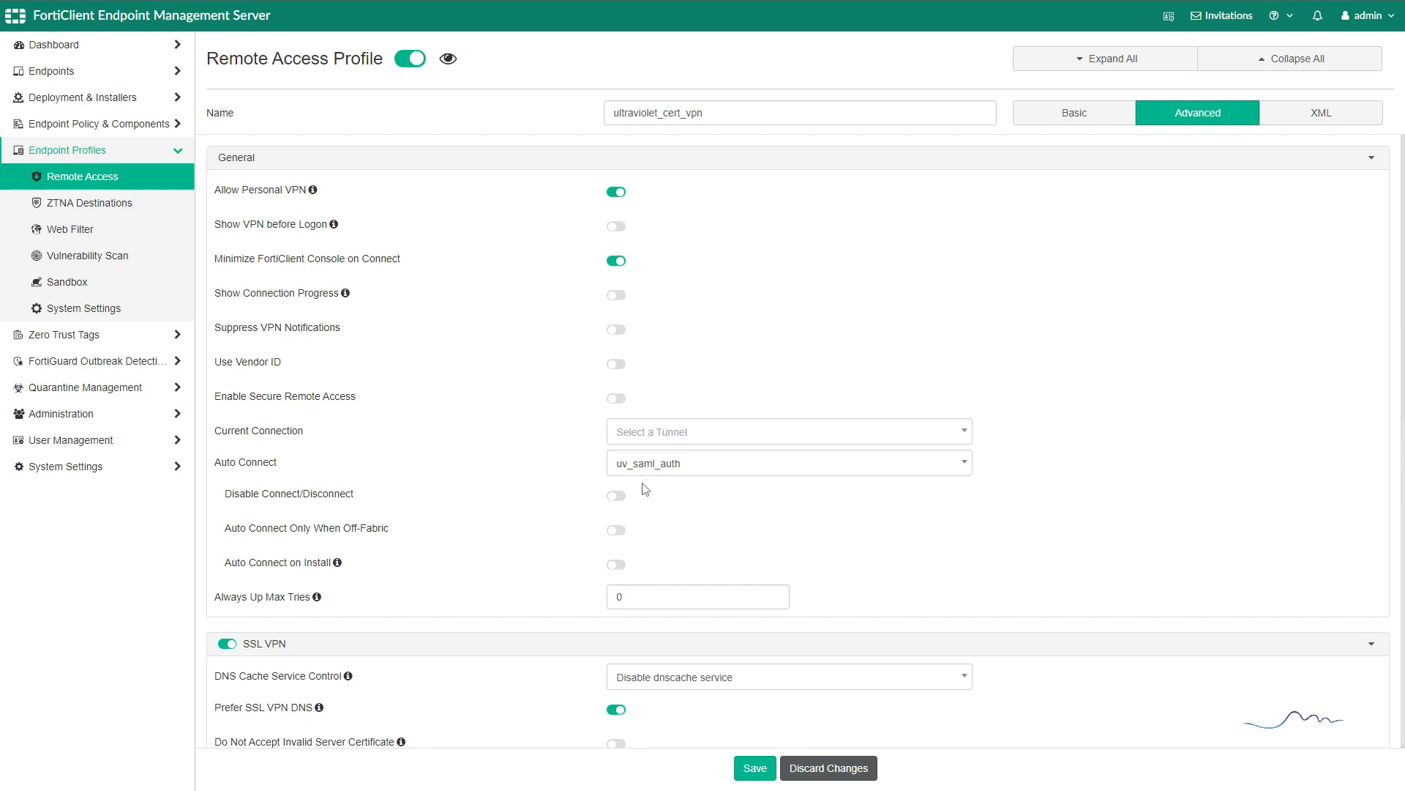
scroll(647, 496, "down", 3)
scroll(648, 499, "down", 3)
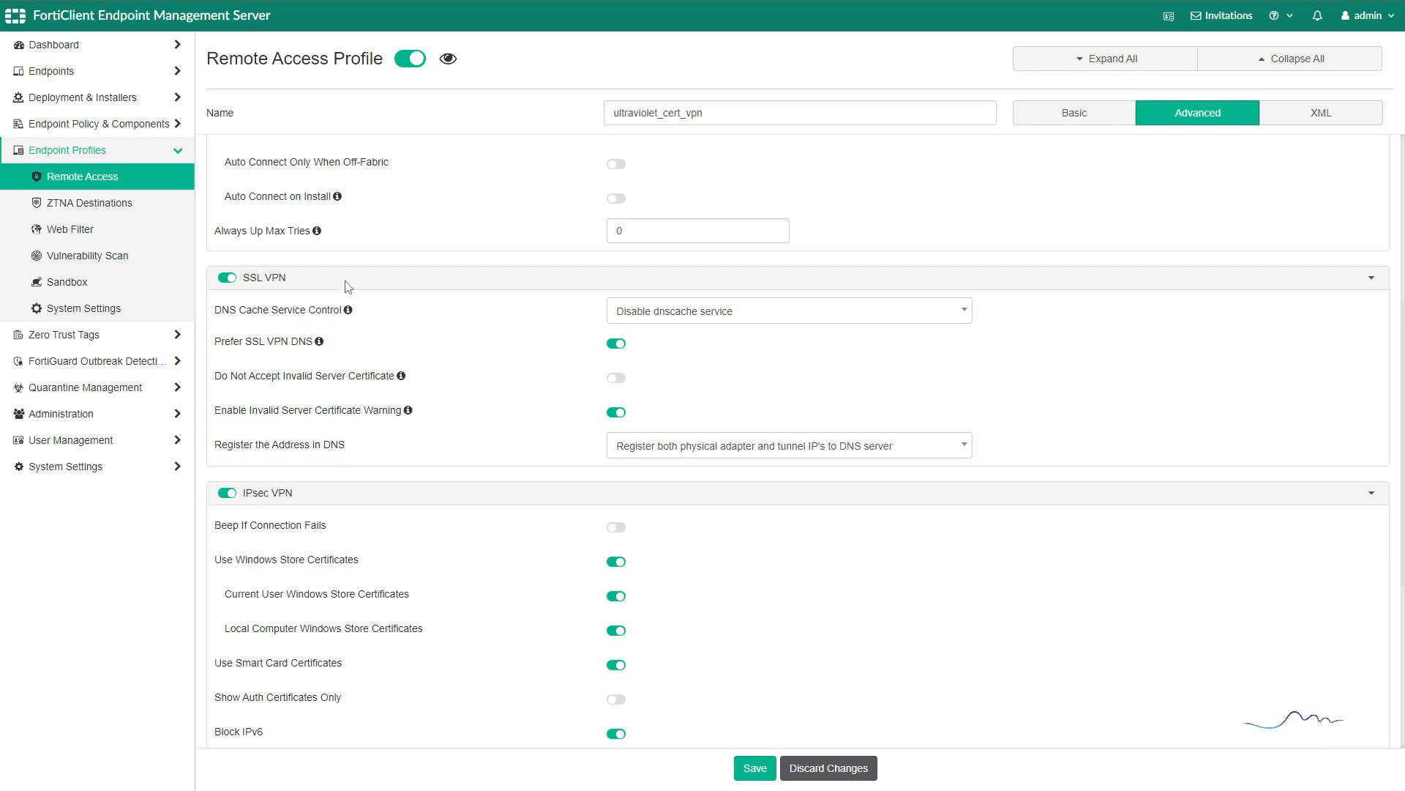
scroll(774, 421, "down", 5)
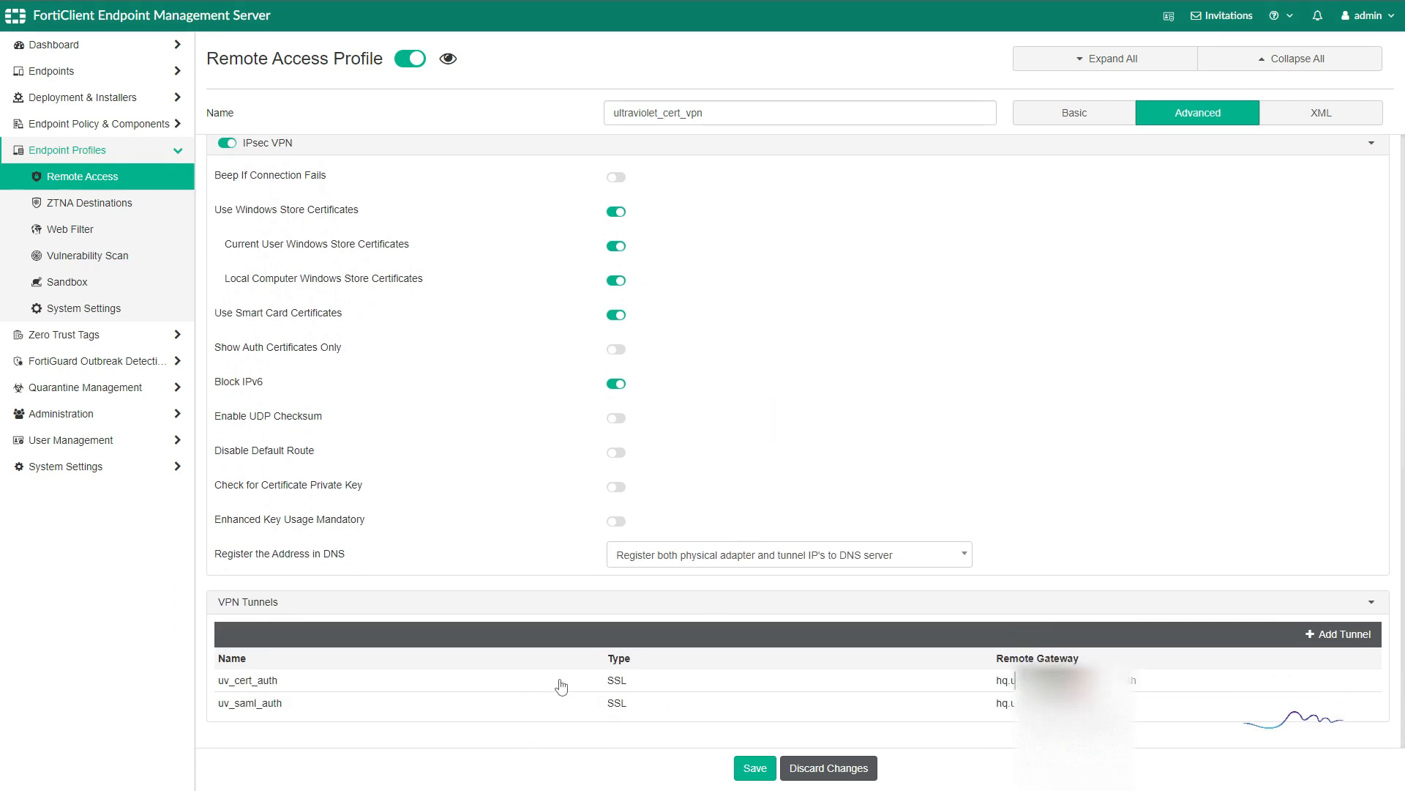
- Inspect the basic settings and remote gateway of the uv_cert_auth VPN tunnel, then close it without saving
left_click(561, 688)
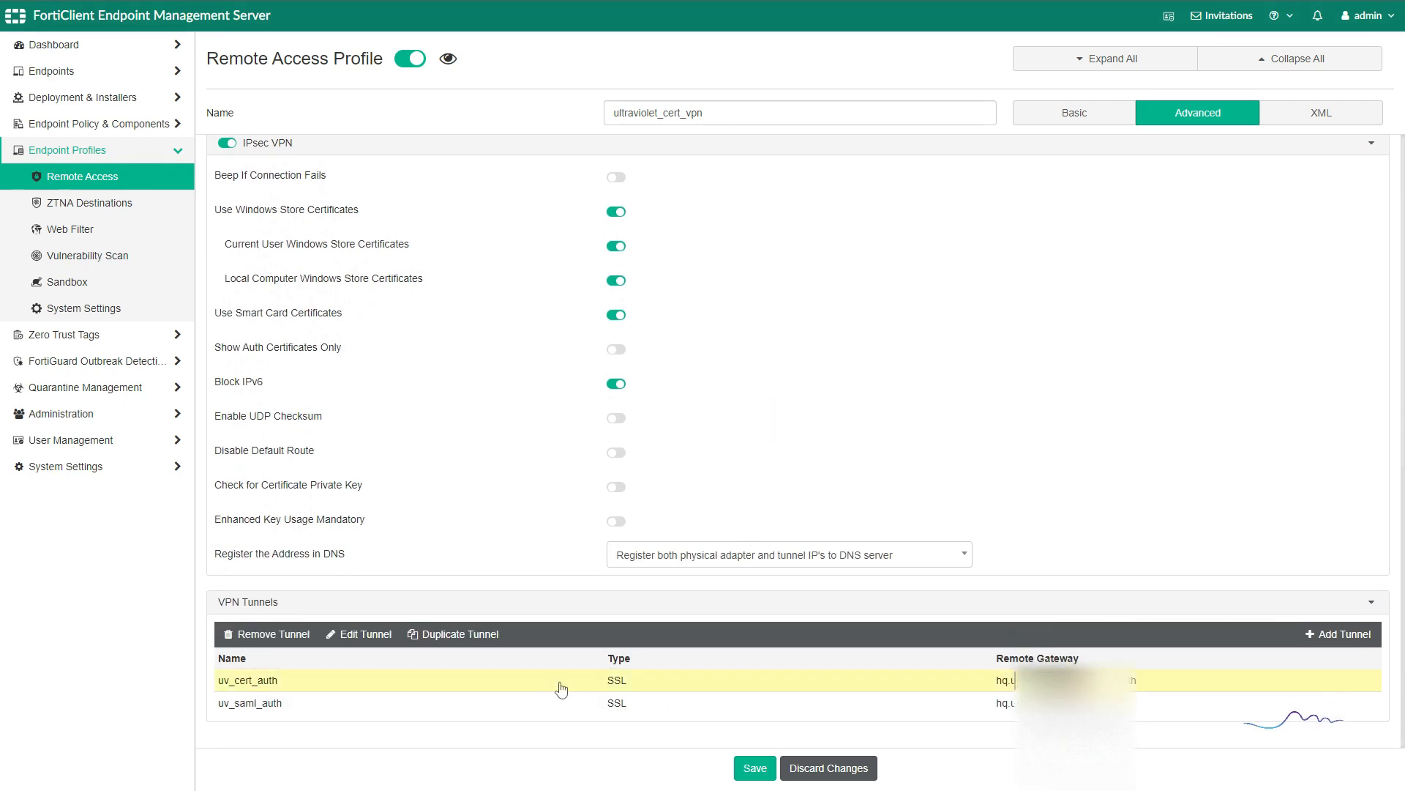
left_click(365, 635)
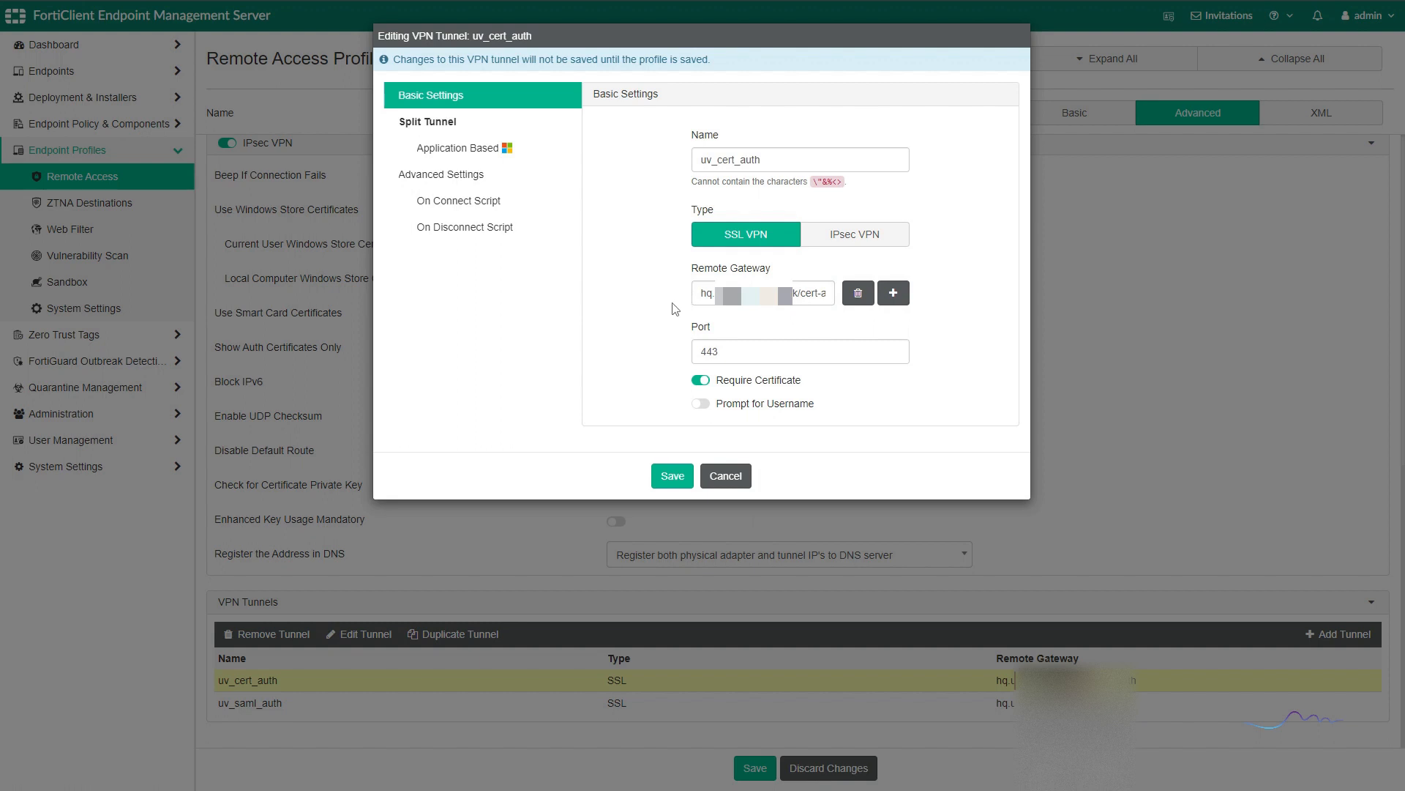
left_click_drag(701, 294, 840, 308)
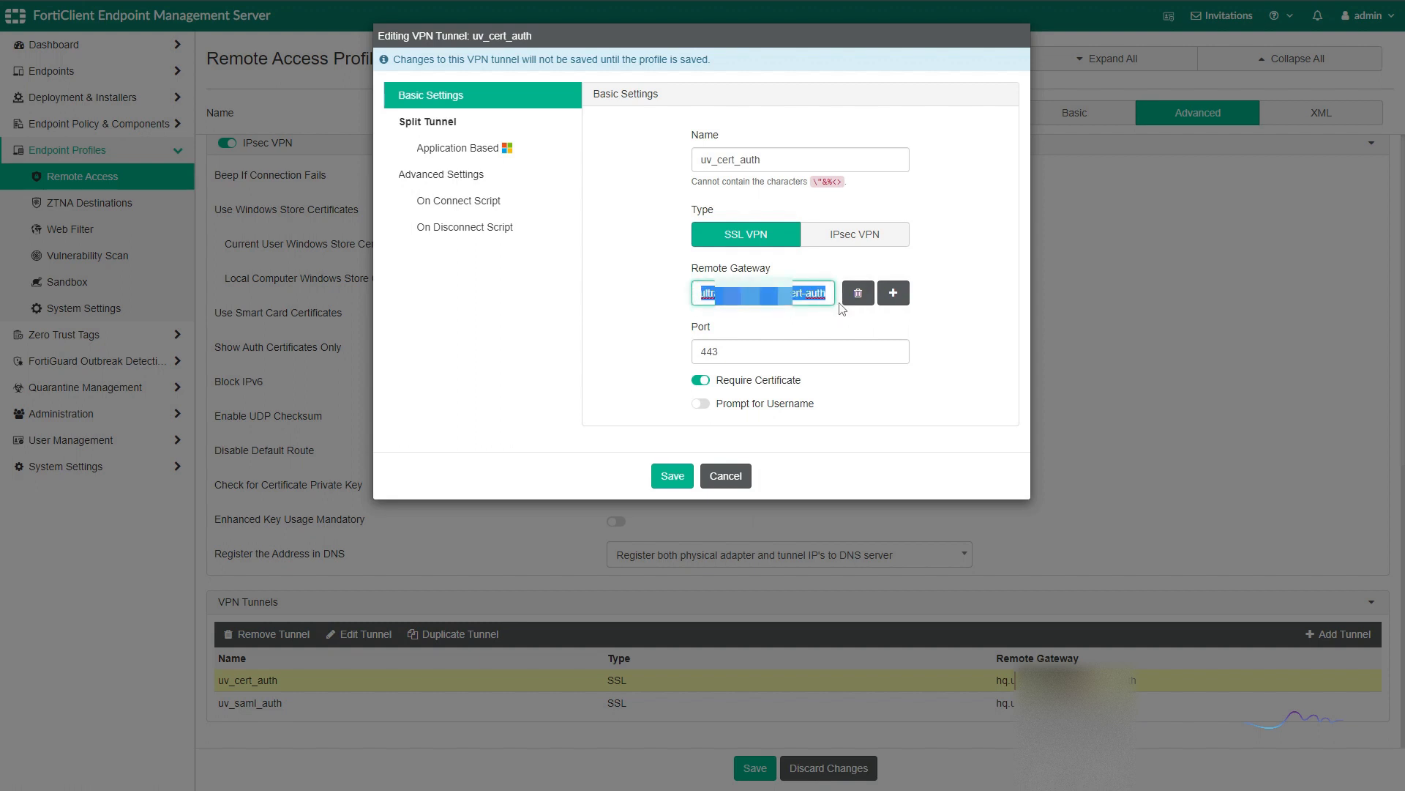
left_click(817, 315)
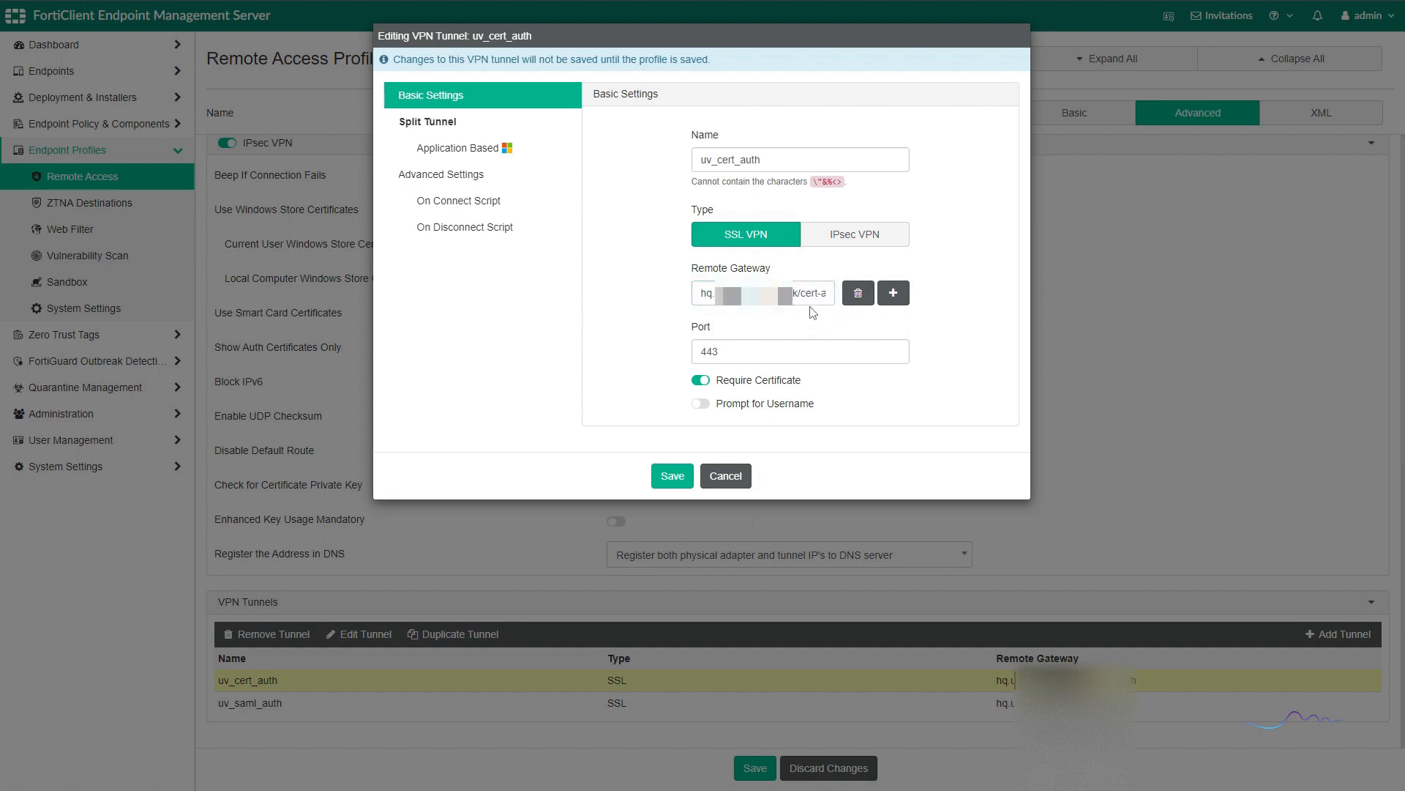
left_click(721, 476)
- Inspect the basic and advanced settings of the uv_saml_auth VPN tunnel, then close it without saving
left_click(574, 703)
left_click(579, 703)
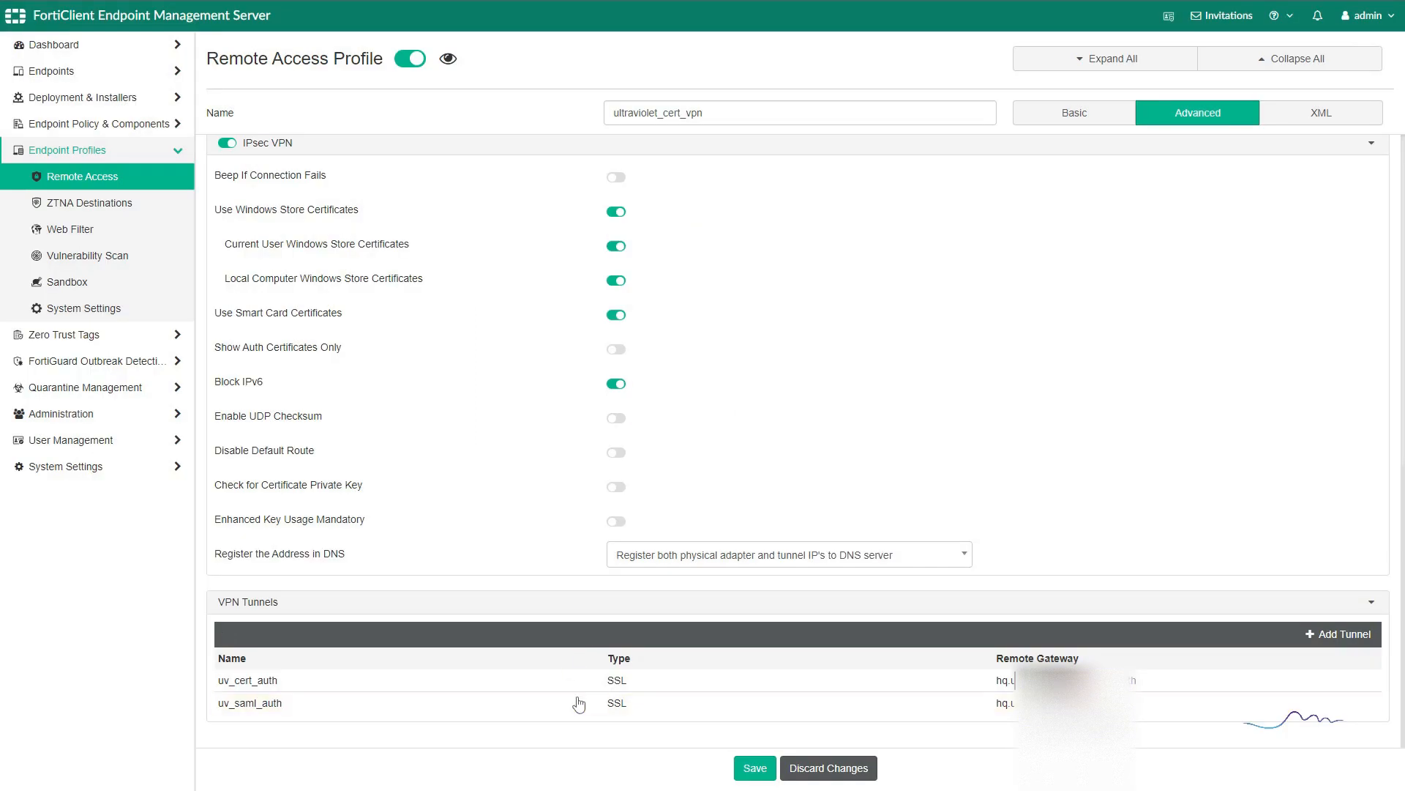
left_click(596, 703)
left_click(370, 634)
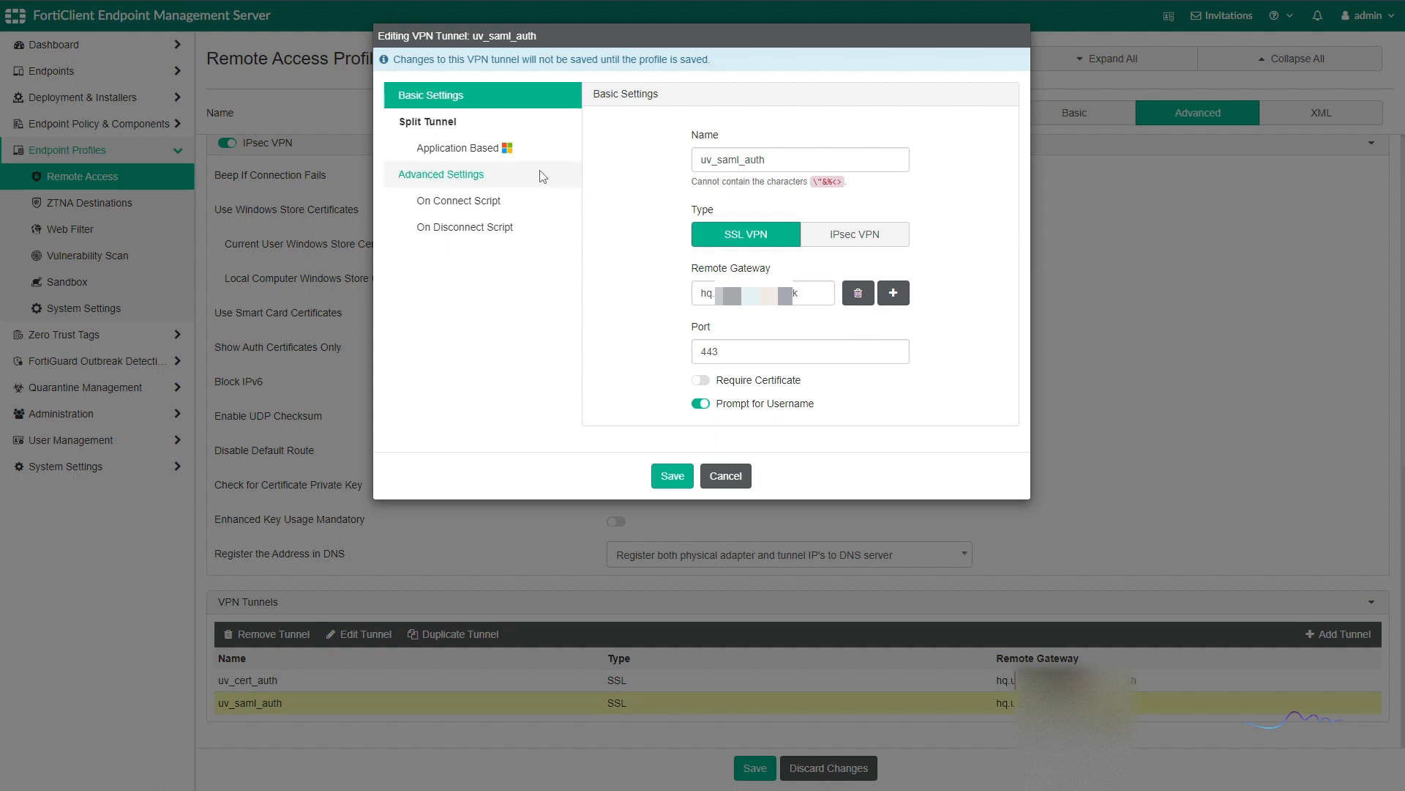
left_click(504, 178)
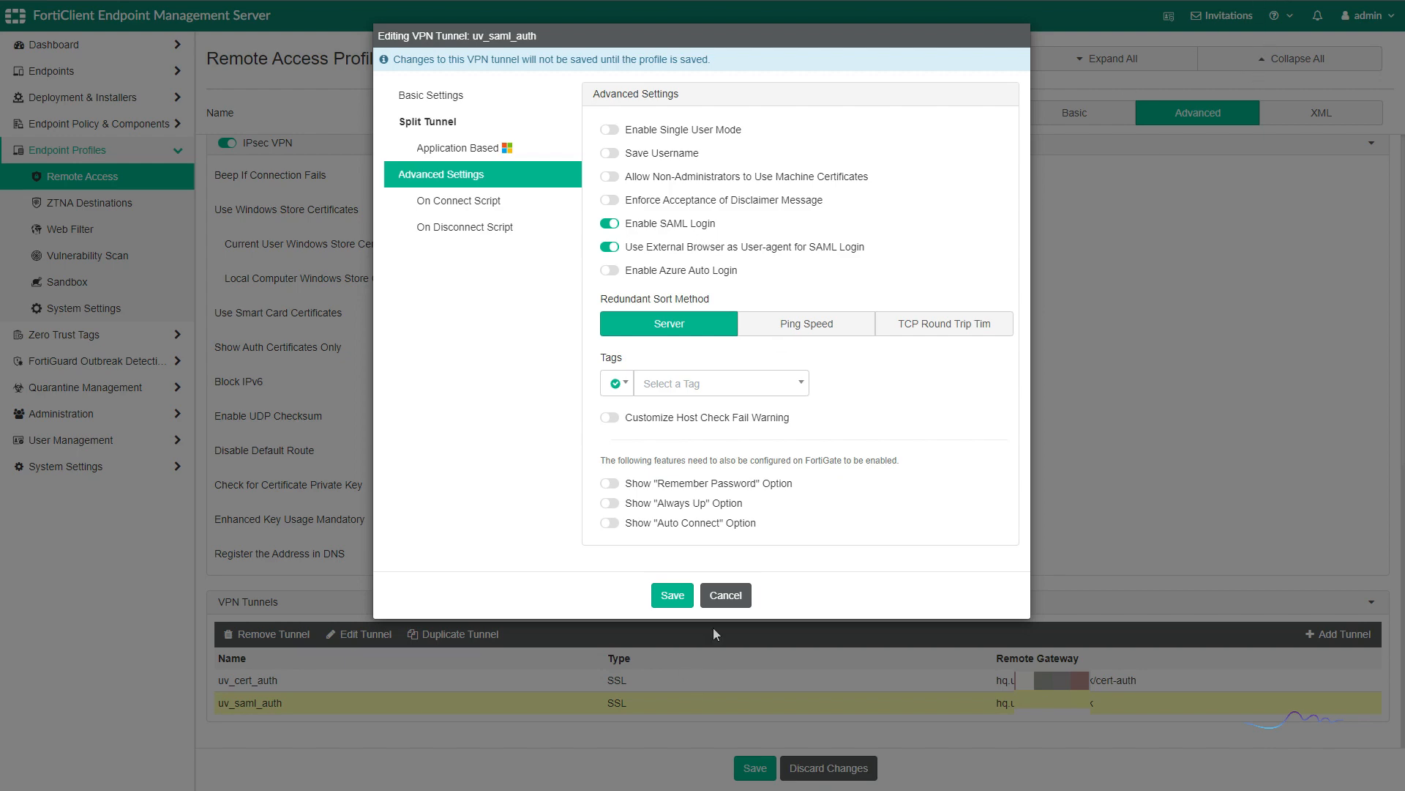
left_click(726, 596)
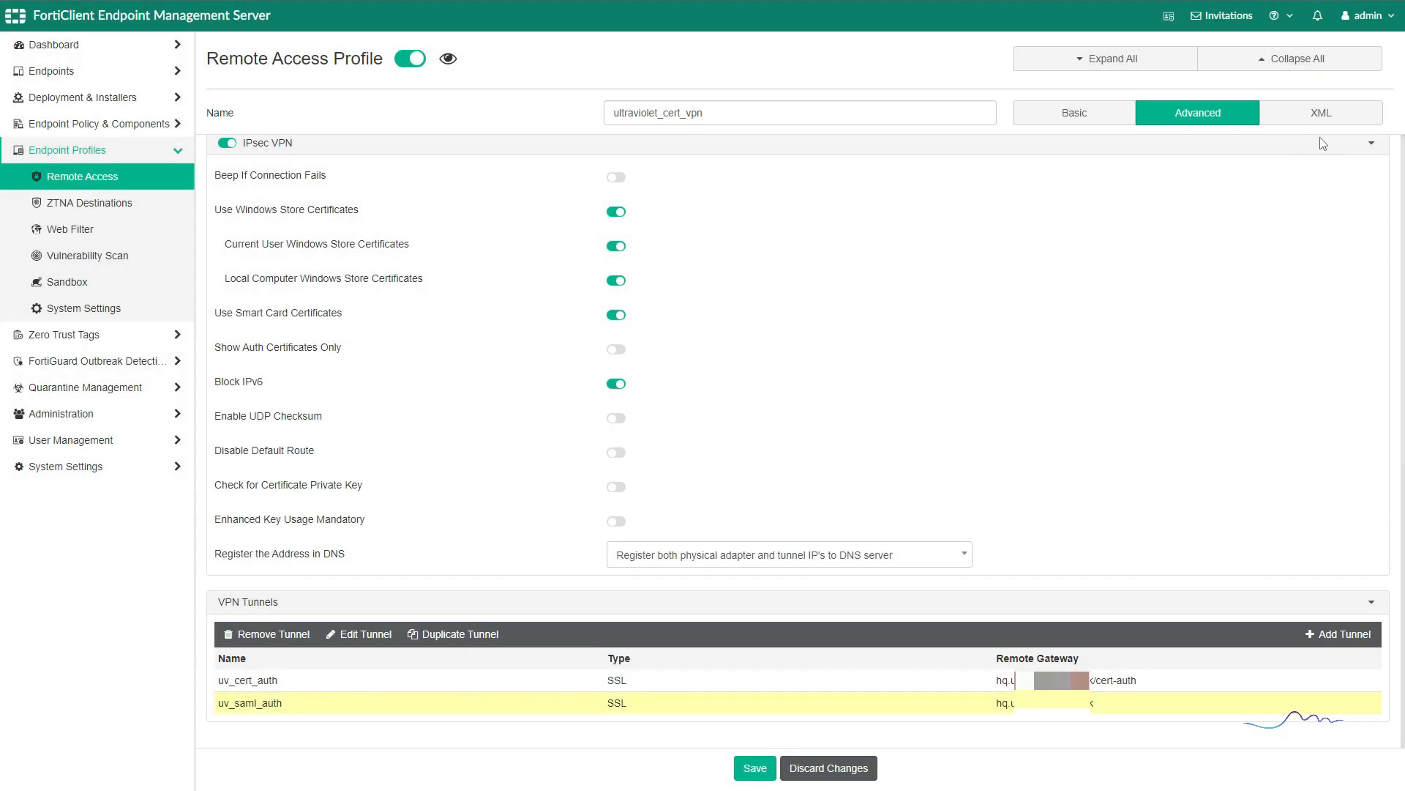
- Display the profile's XML configuration and examine the uv_cert_auth connection's name and server entries
left_click(1299, 121)
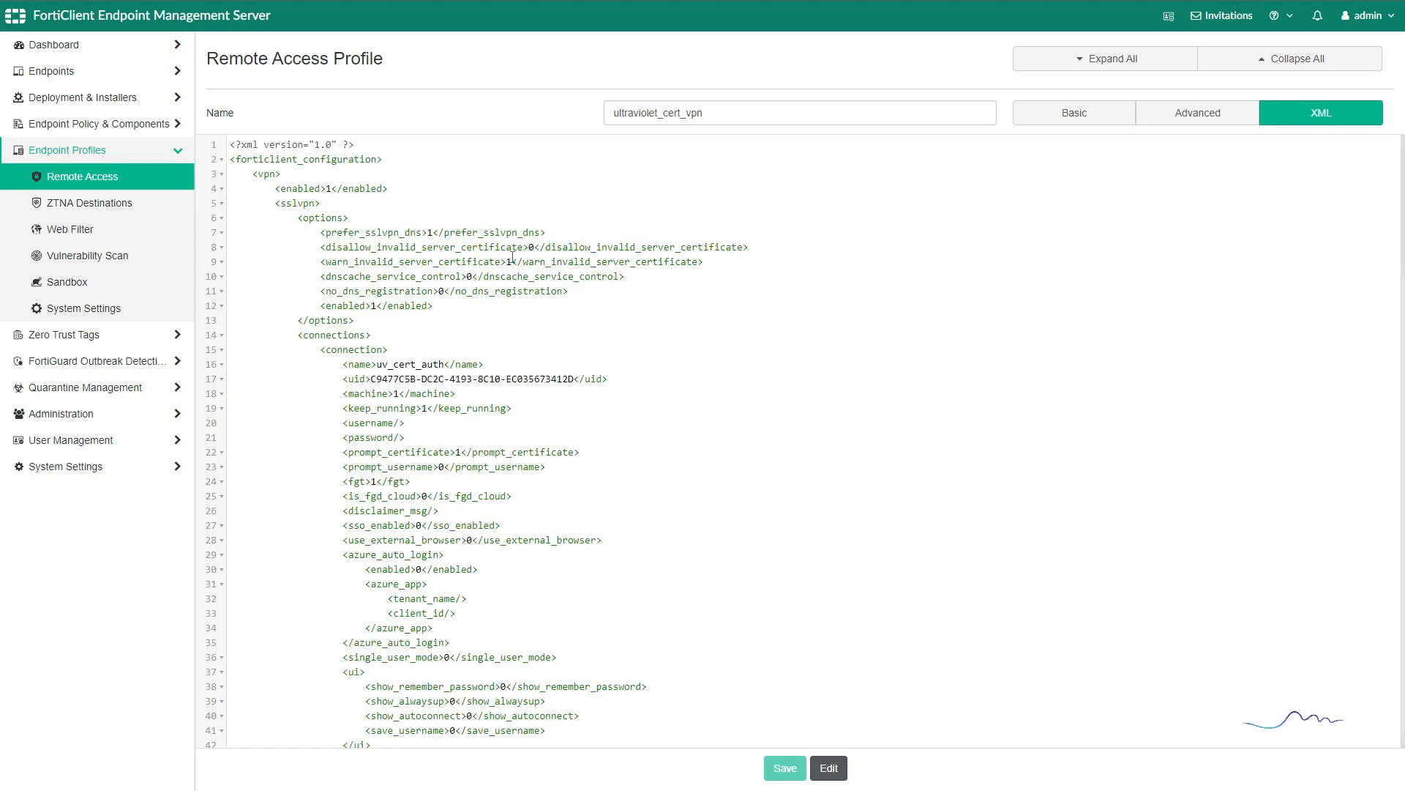
scroll(483, 265, "down", 2)
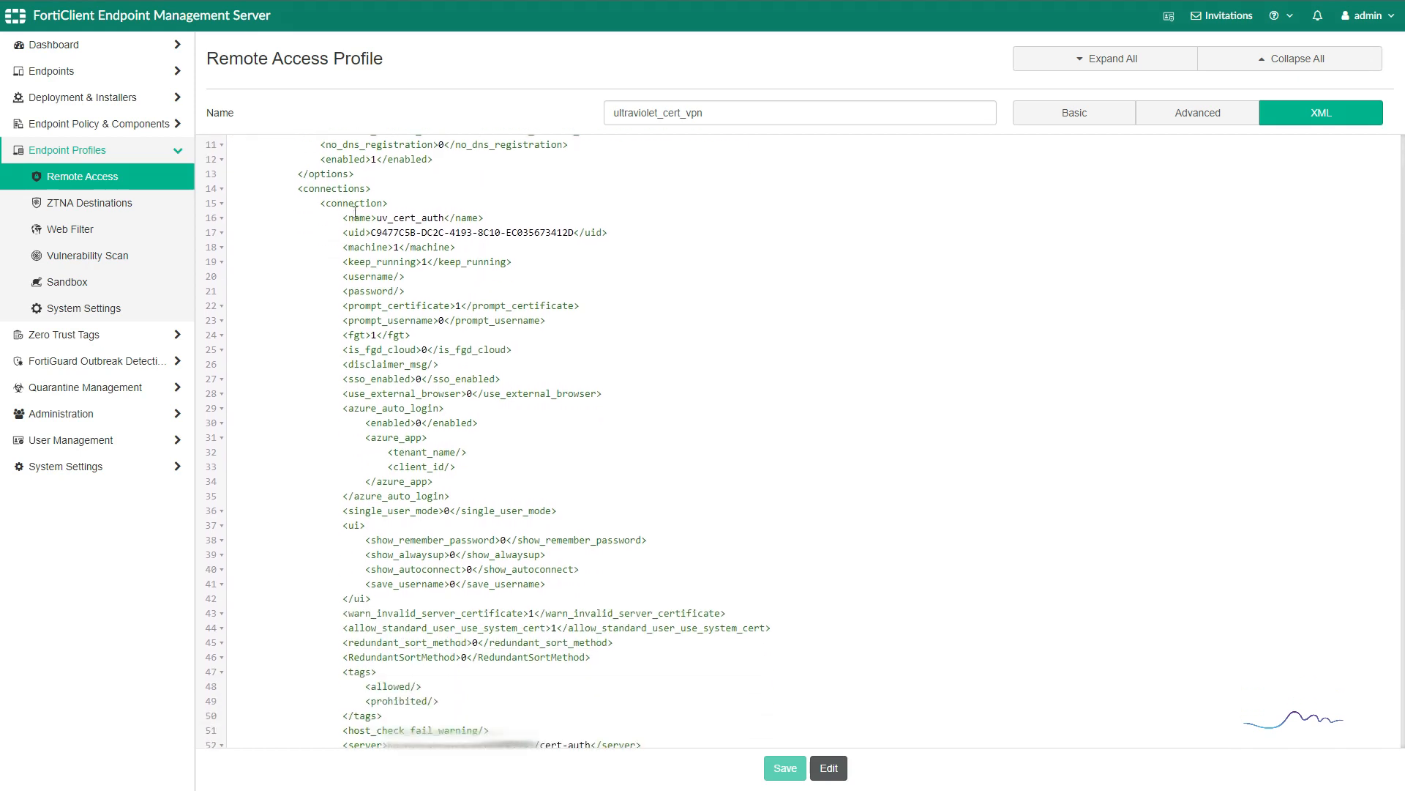
left_click_drag(342, 217, 488, 211)
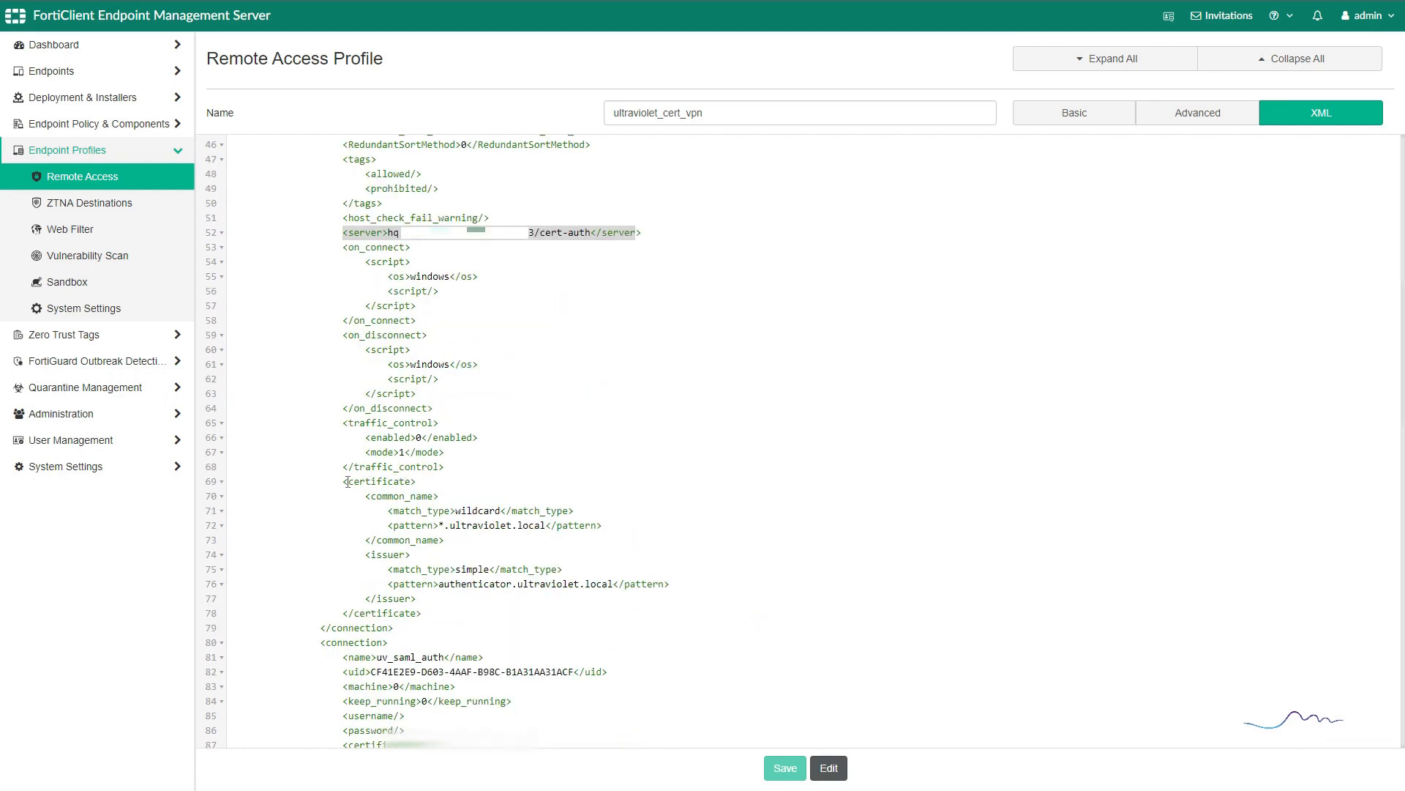
- Examine the certificate block of the uv_cert_auth connection, including its common_name and issuer match patterns
left_click_drag(347, 481, 431, 613)
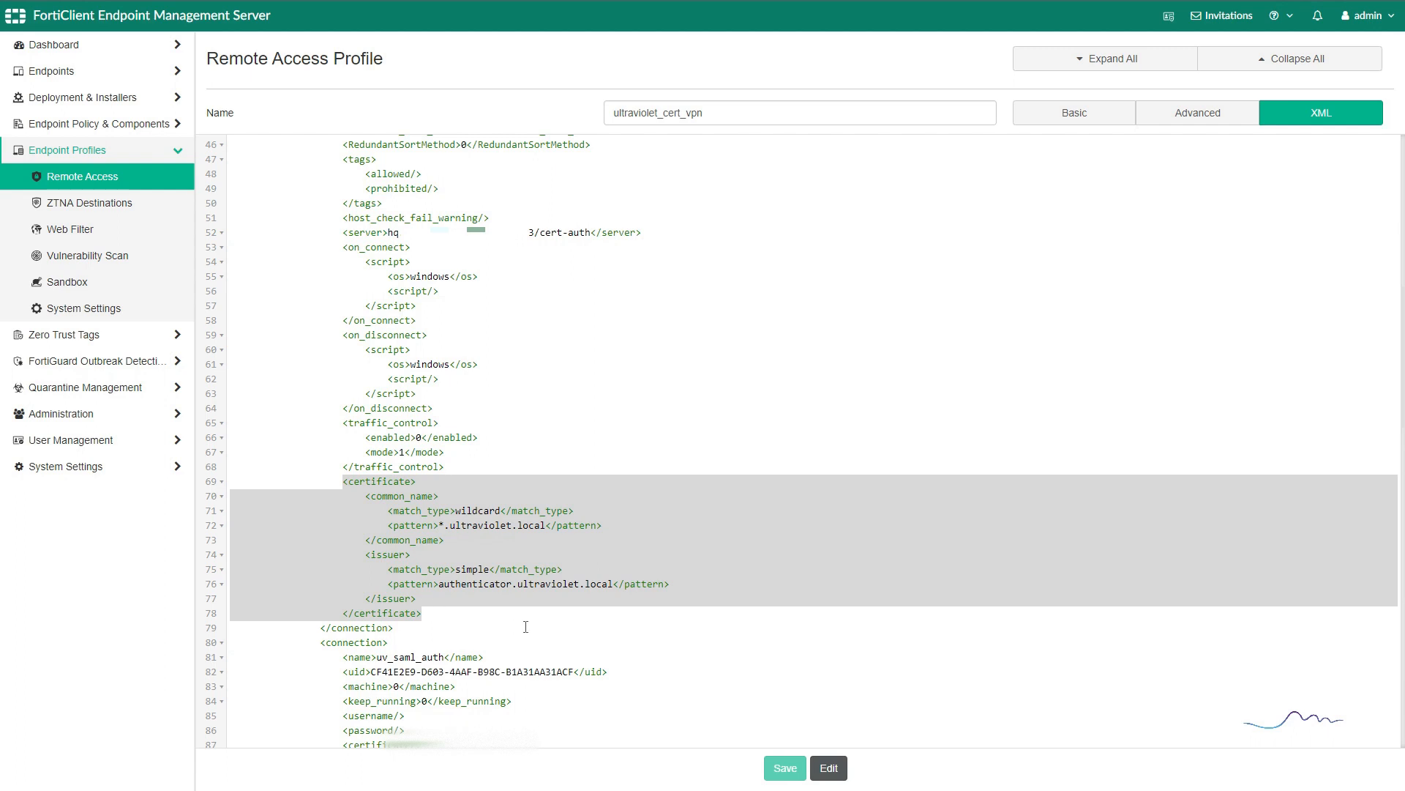
left_click(399, 574)
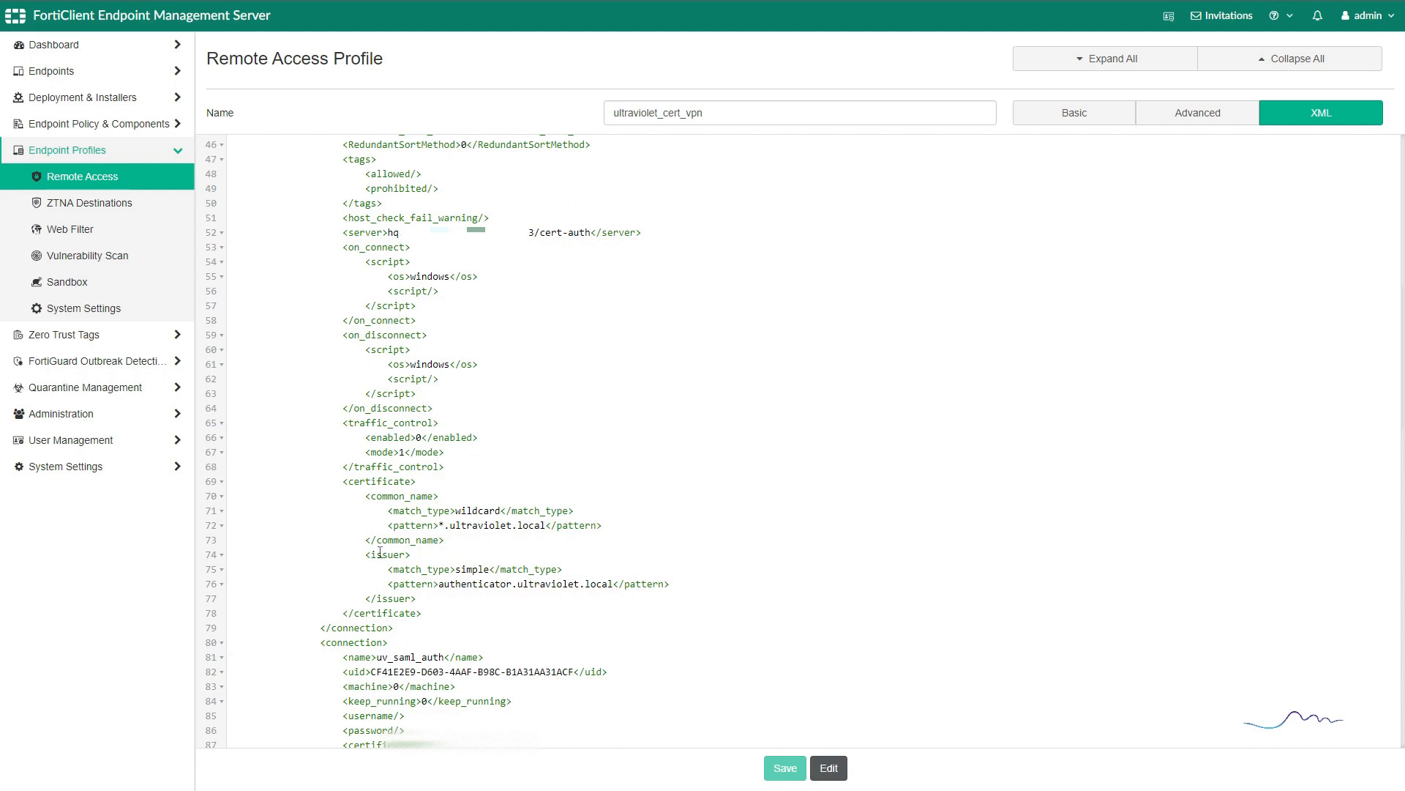
left_click_drag(371, 555, 435, 596)
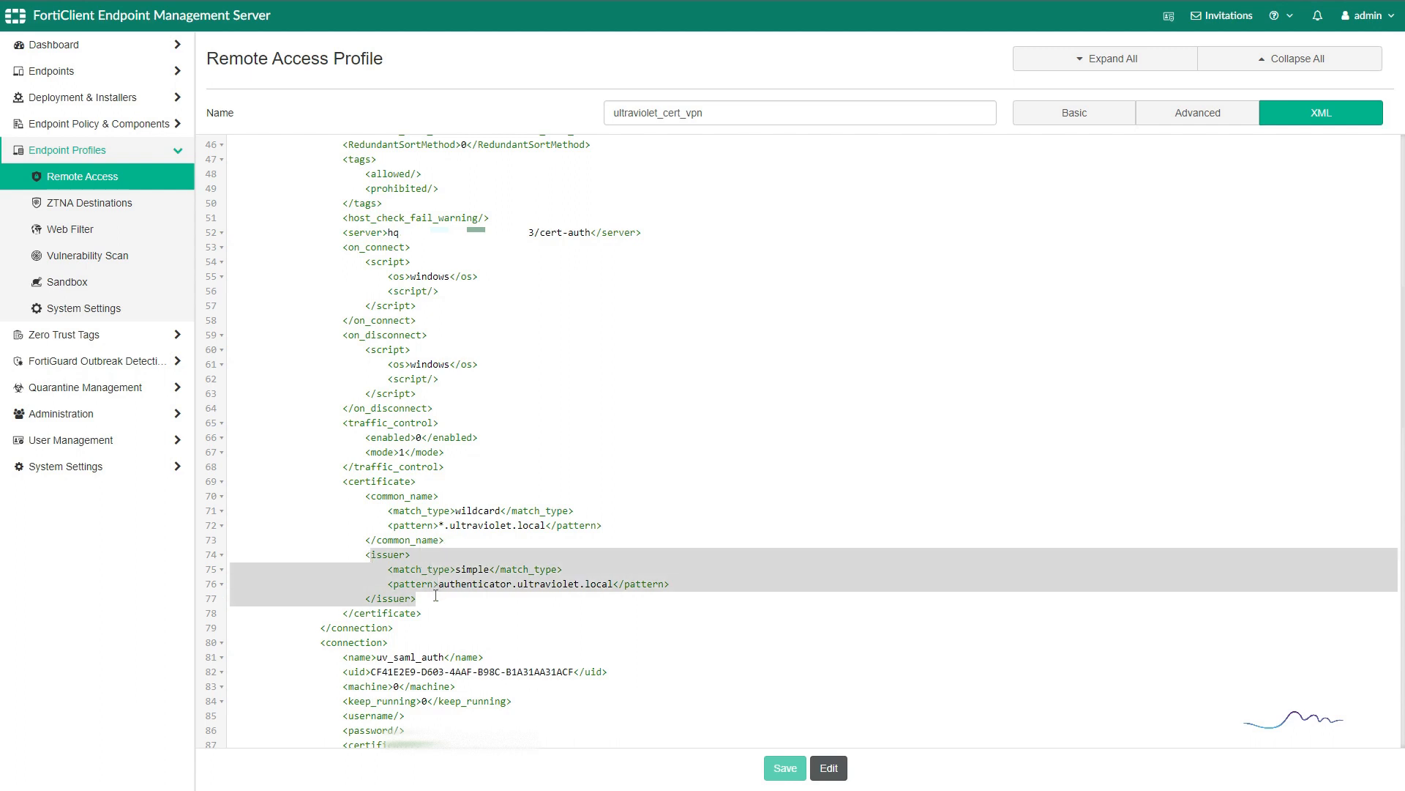
left_click(483, 582)
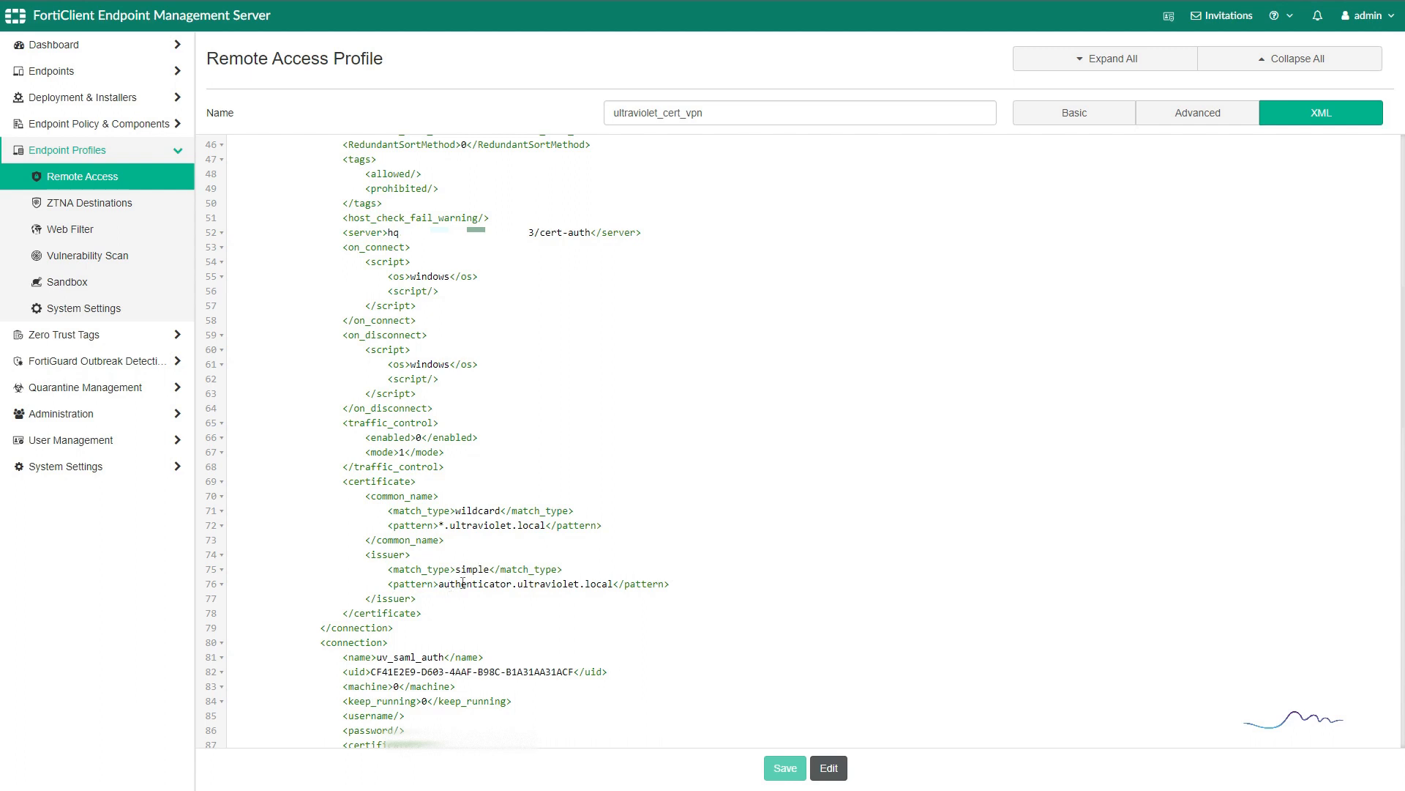
left_click_drag(444, 525, 528, 525)
left_click_drag(611, 583, 437, 590)
left_click(436, 590)
- Examine the on_os_start_connect and on_os_start_connect_has_priority settings in the XML's general VPN options block
scroll(713, 644, "down", 15)
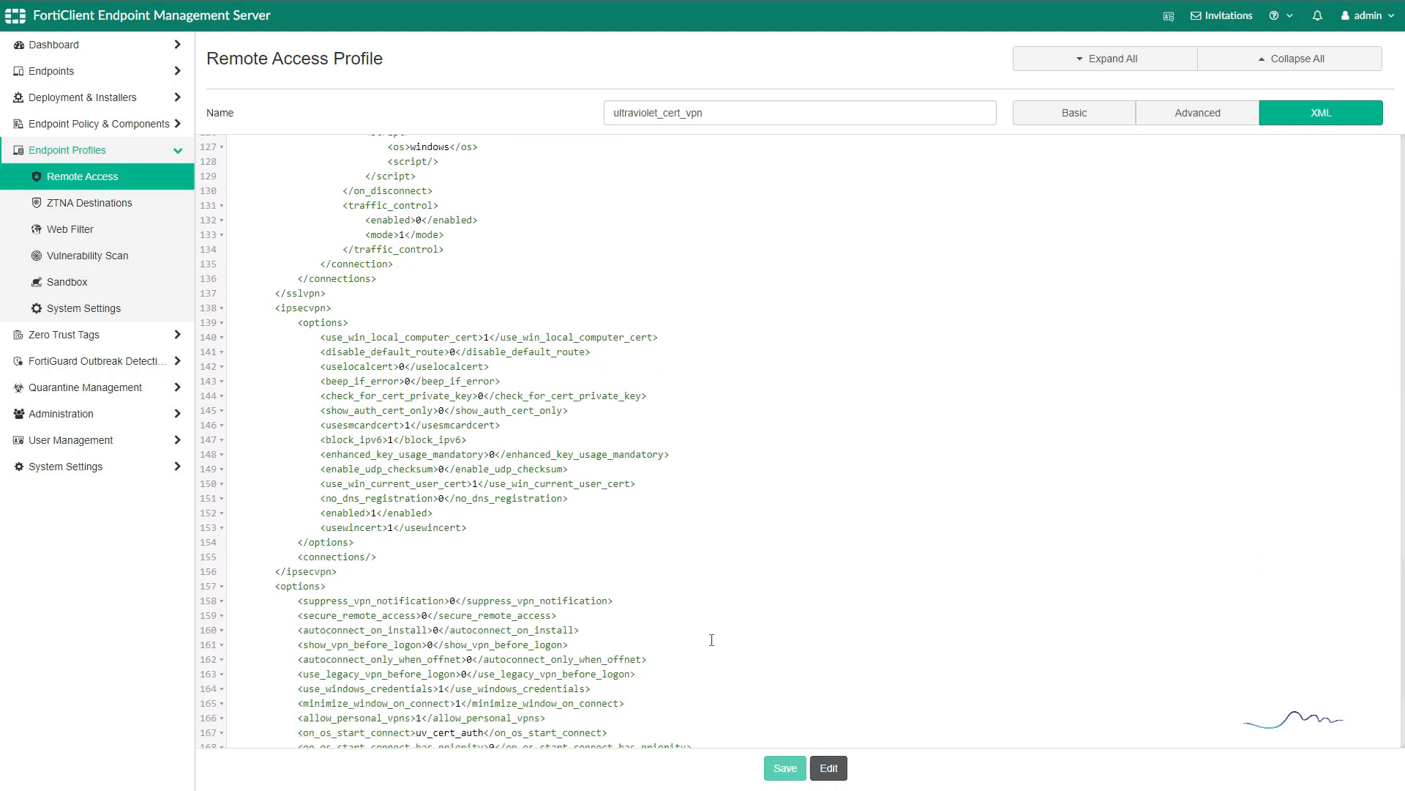
scroll(712, 640, "down", 1)
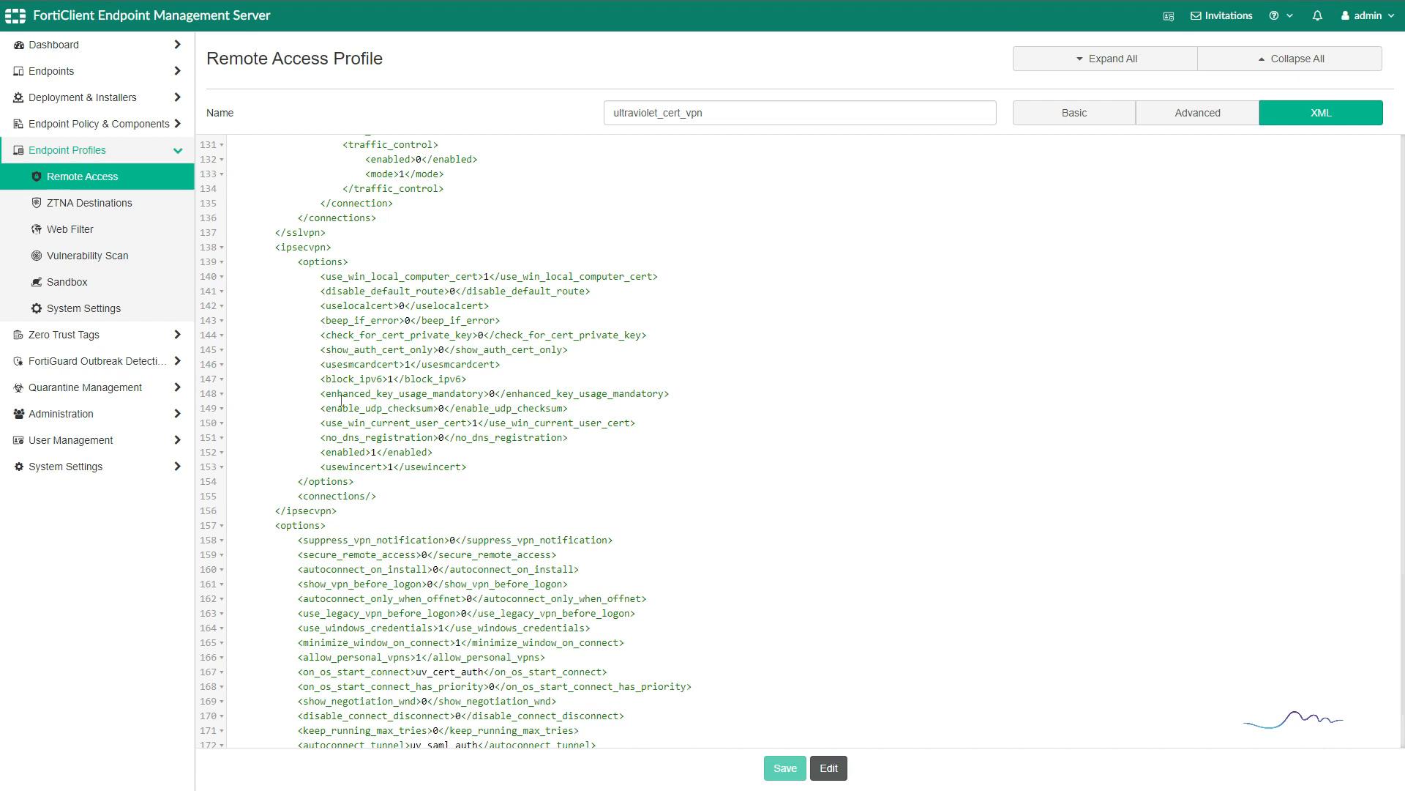
scroll(350, 431, "up", 2)
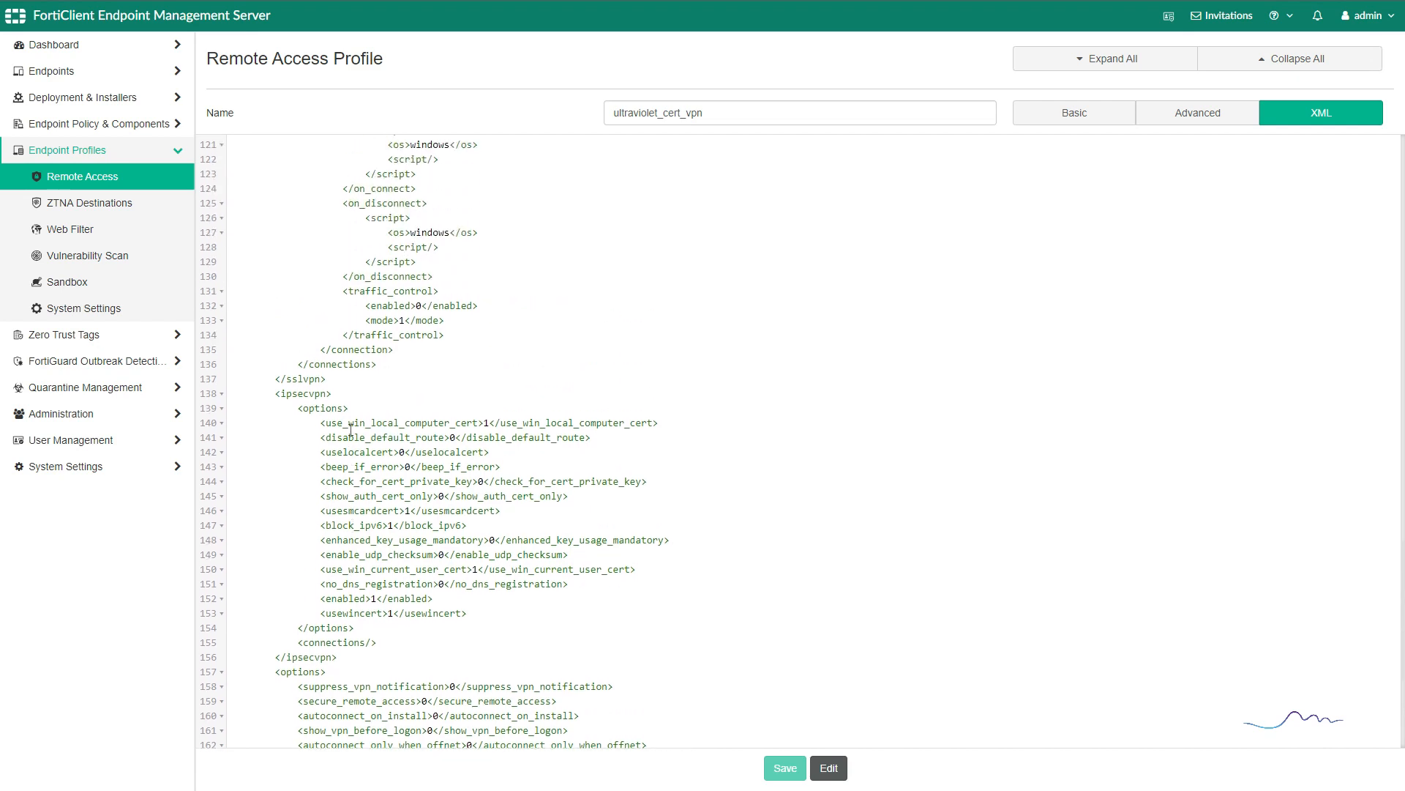
scroll(347, 427, "down", 4)
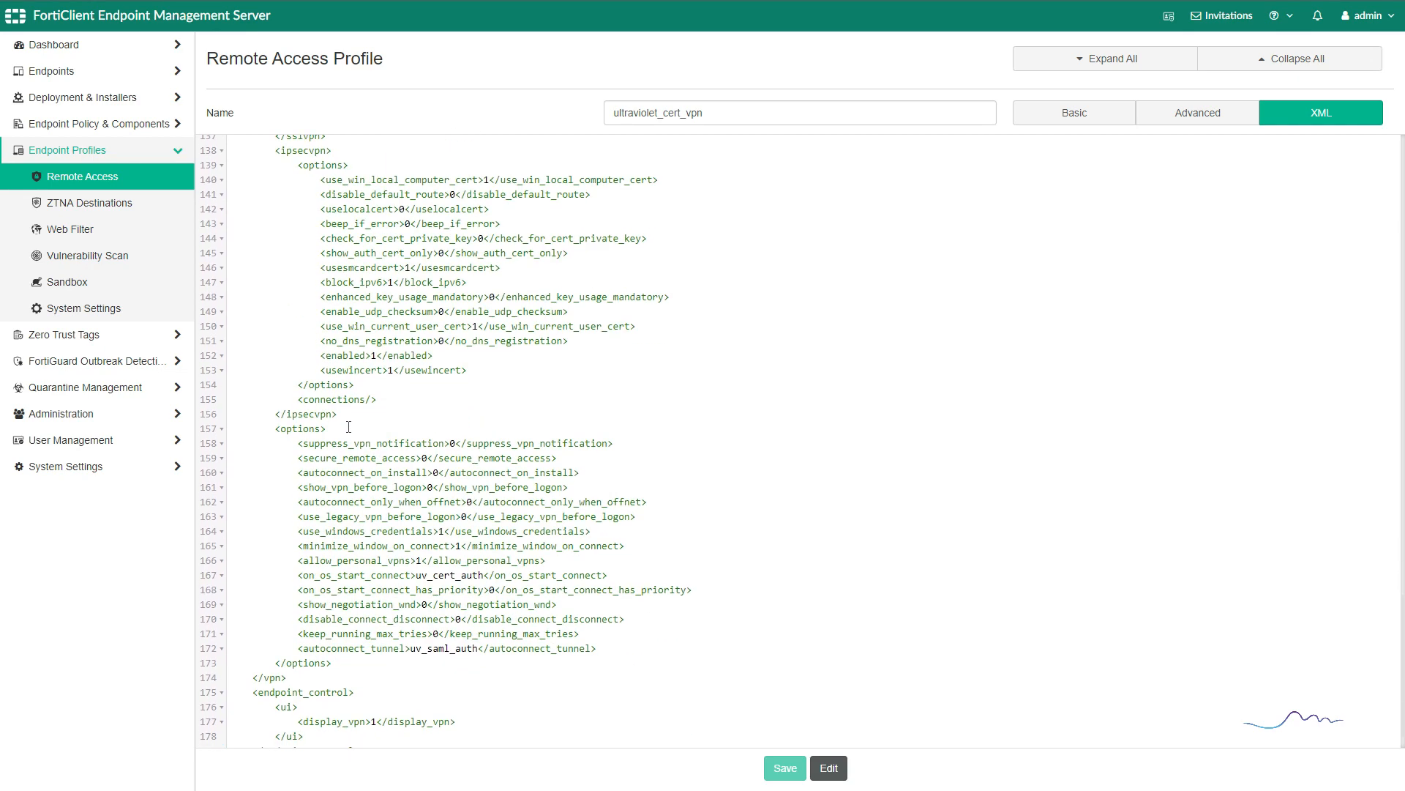
left_click_drag(298, 532, 700, 545)
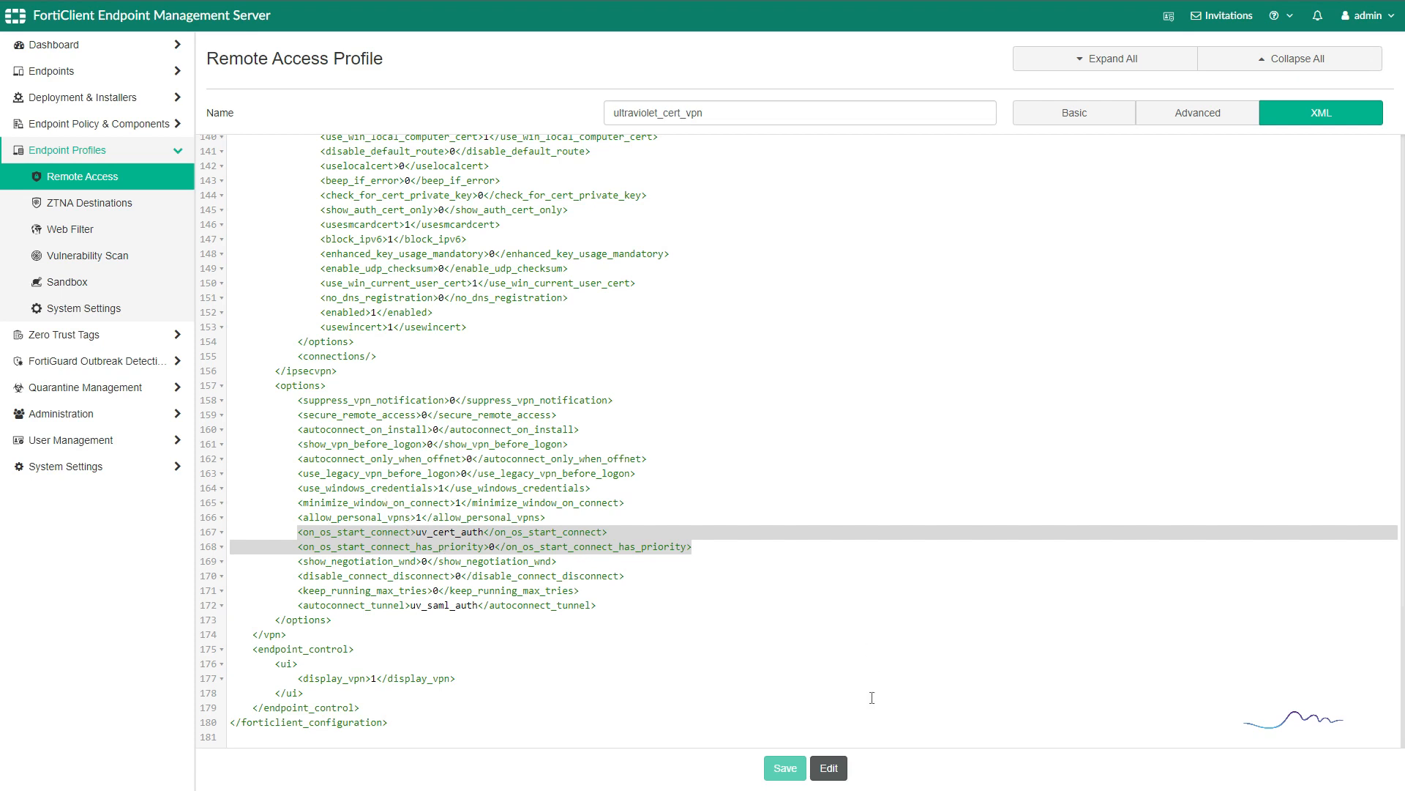
- Leave the profile and check the Ultraviolet endpoint policy's assigned profiles and endpoint count
left_click(101, 183)
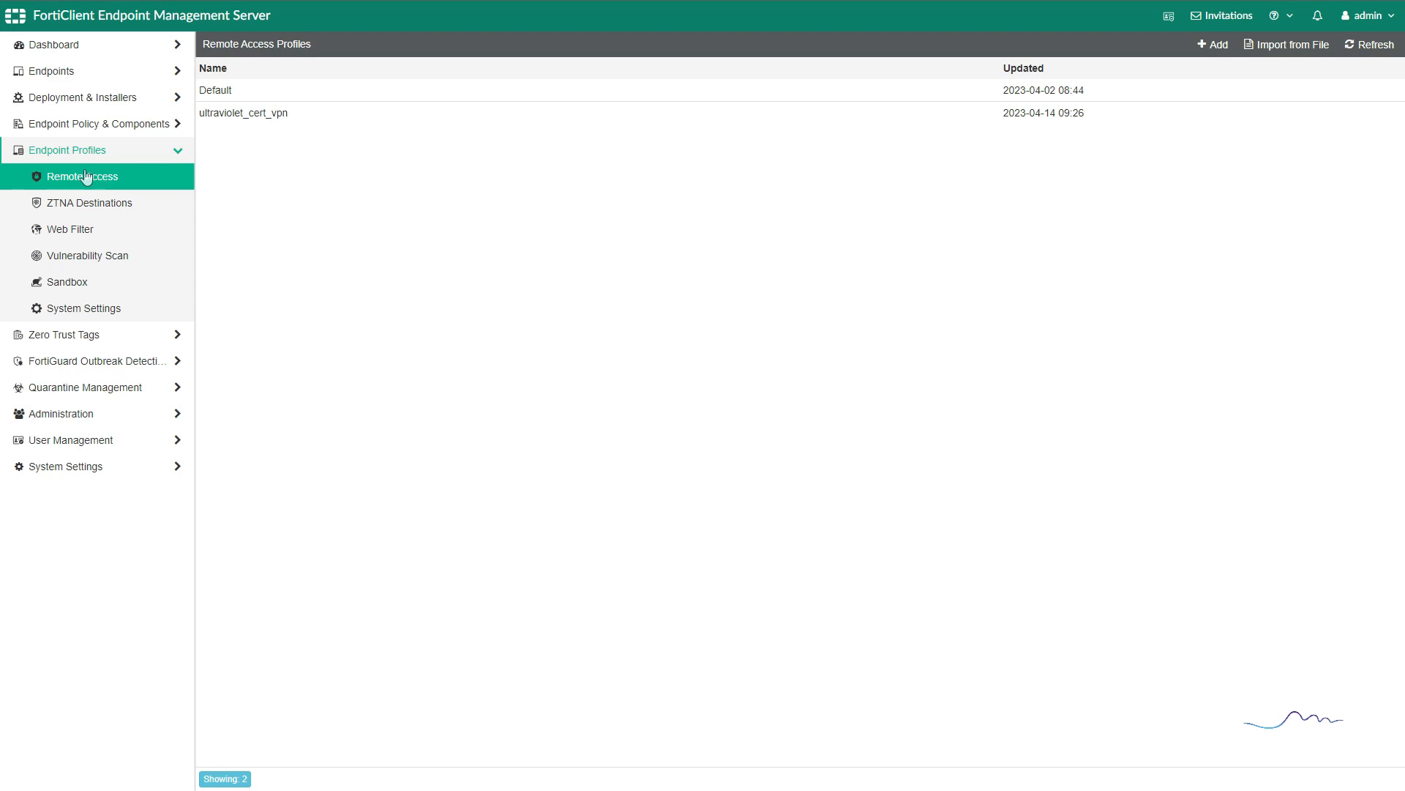
left_click(89, 126)
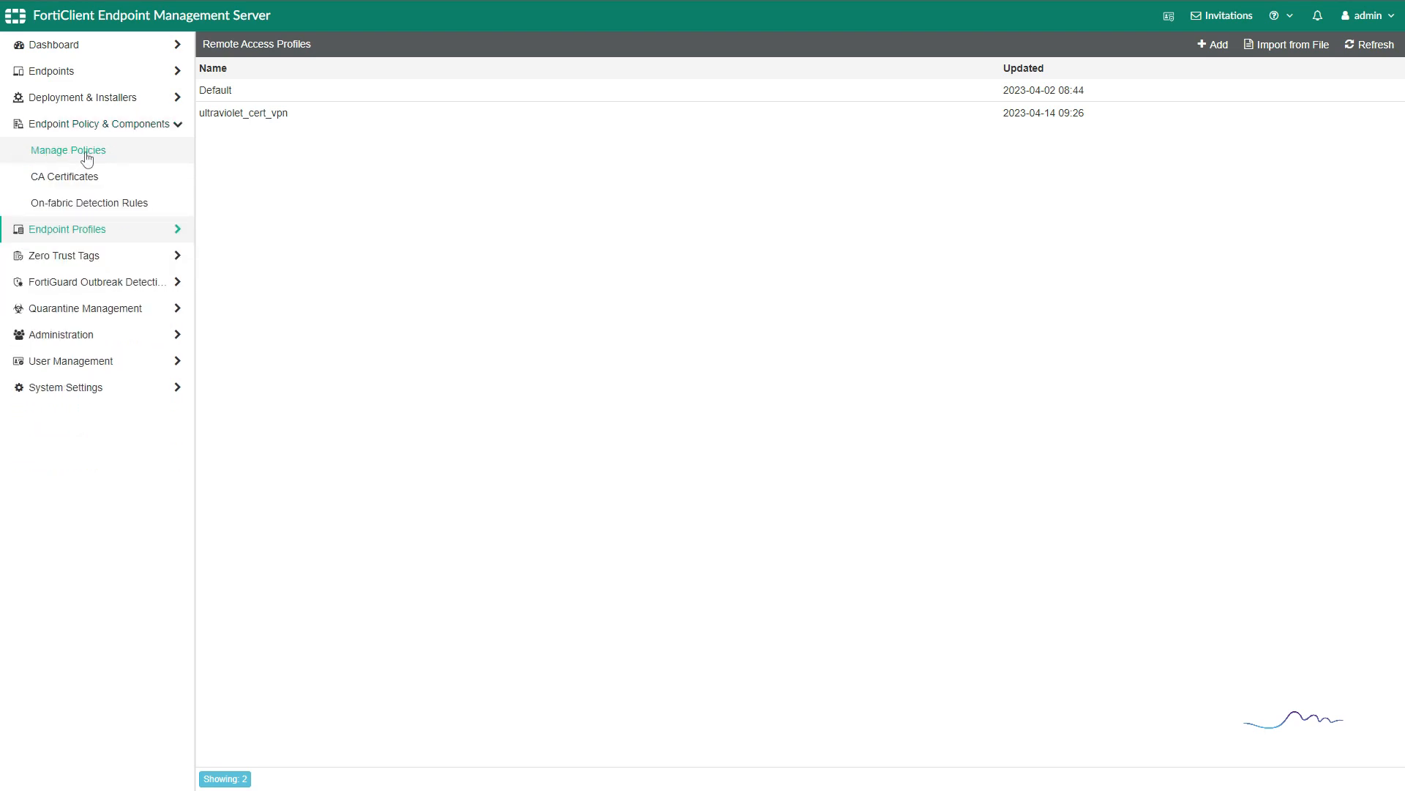
left_click(88, 152)
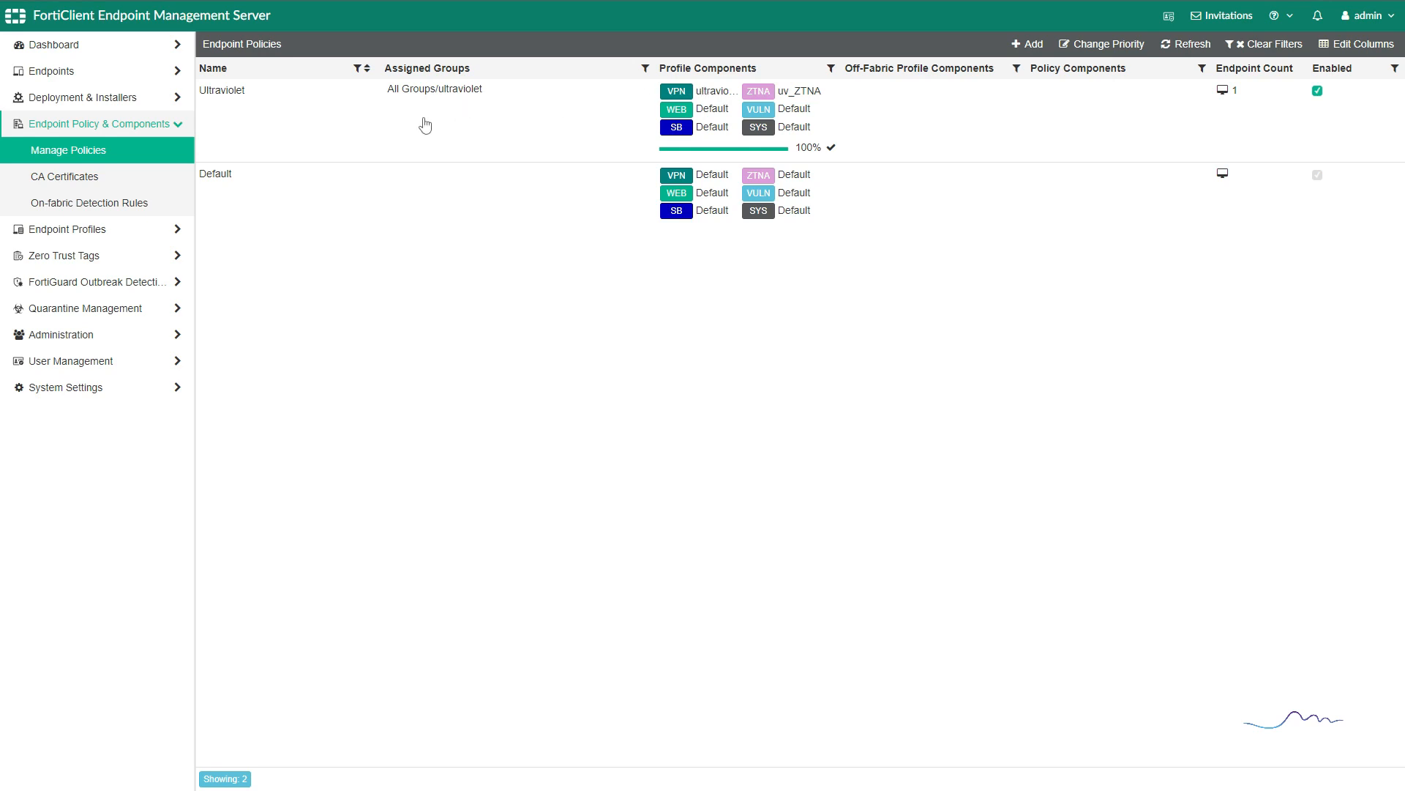
left_click(479, 123)
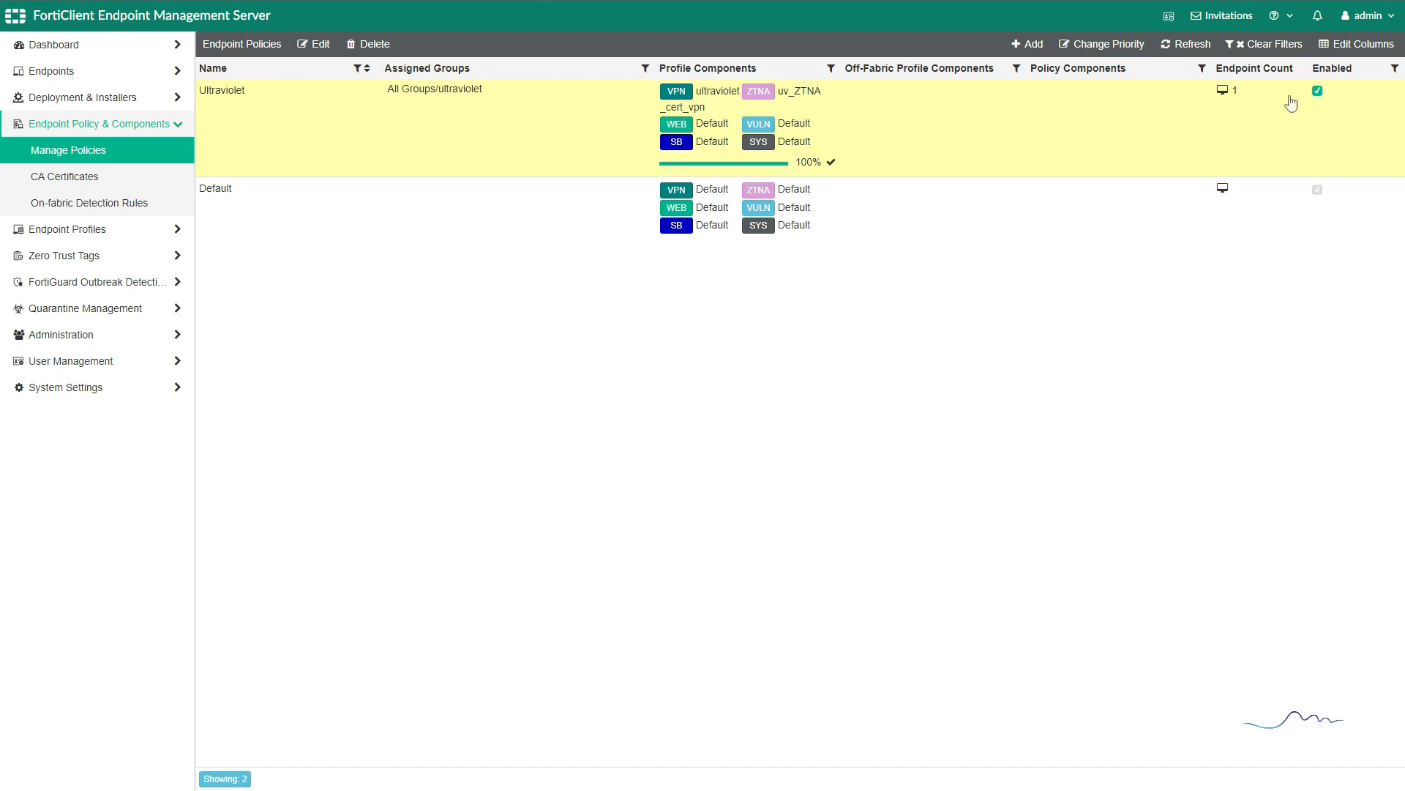
left_click(1232, 94)
left_click(1232, 92)
left_click(1232, 94)
left_click(1230, 92)
- View the dashboard status, then open the 70vdi endpoint's summary and expand its policy to check the assigned VPN profile
left_click(52, 44)
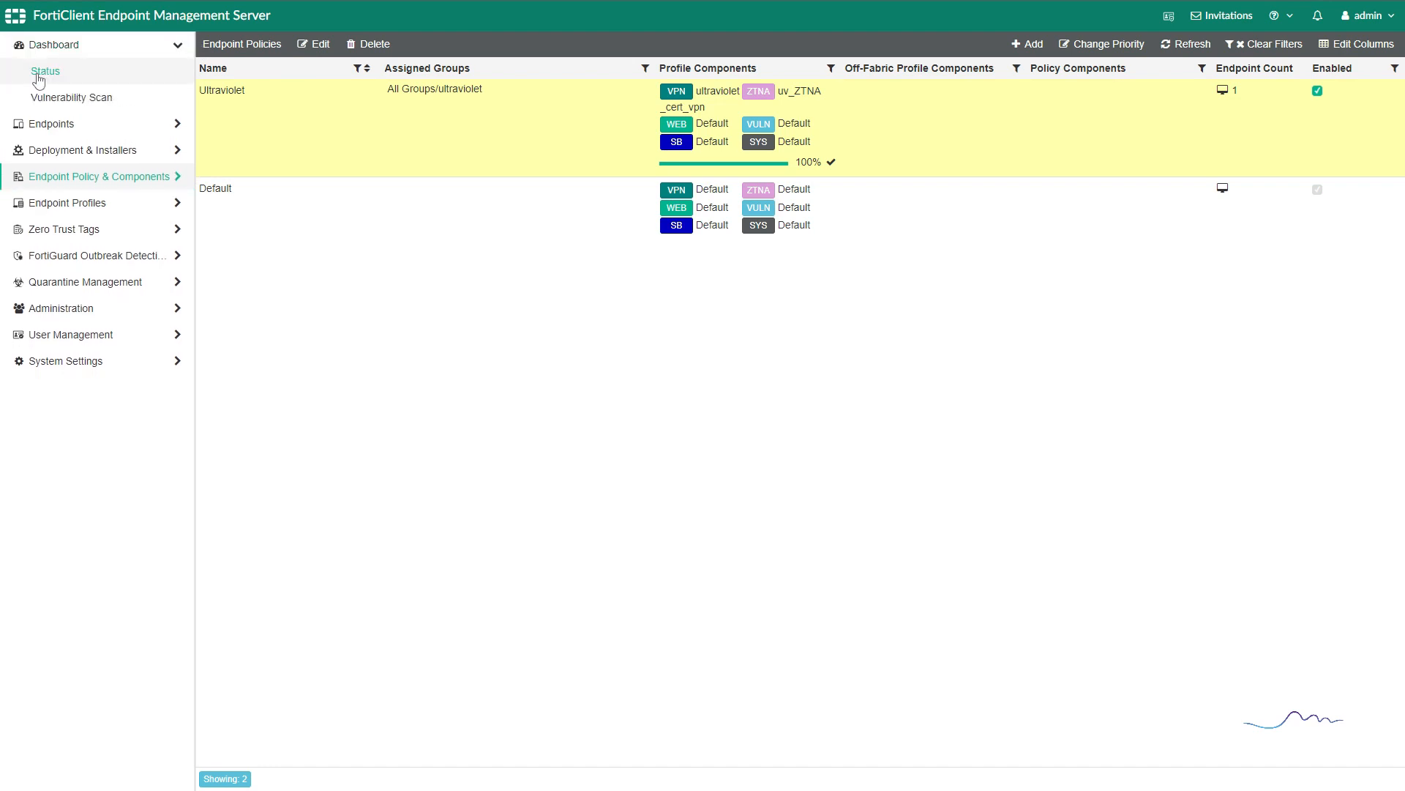
left_click(41, 74)
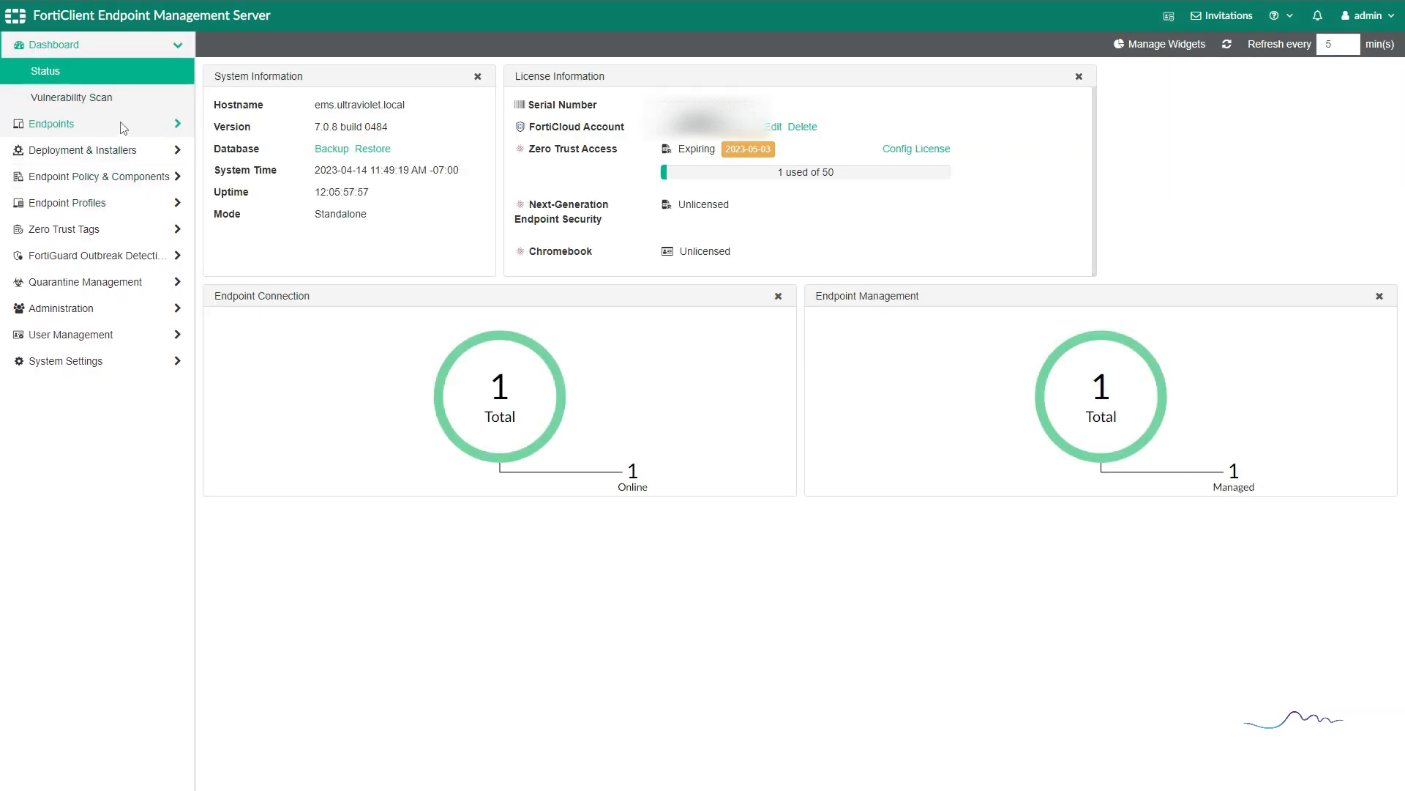
left_click(123, 128)
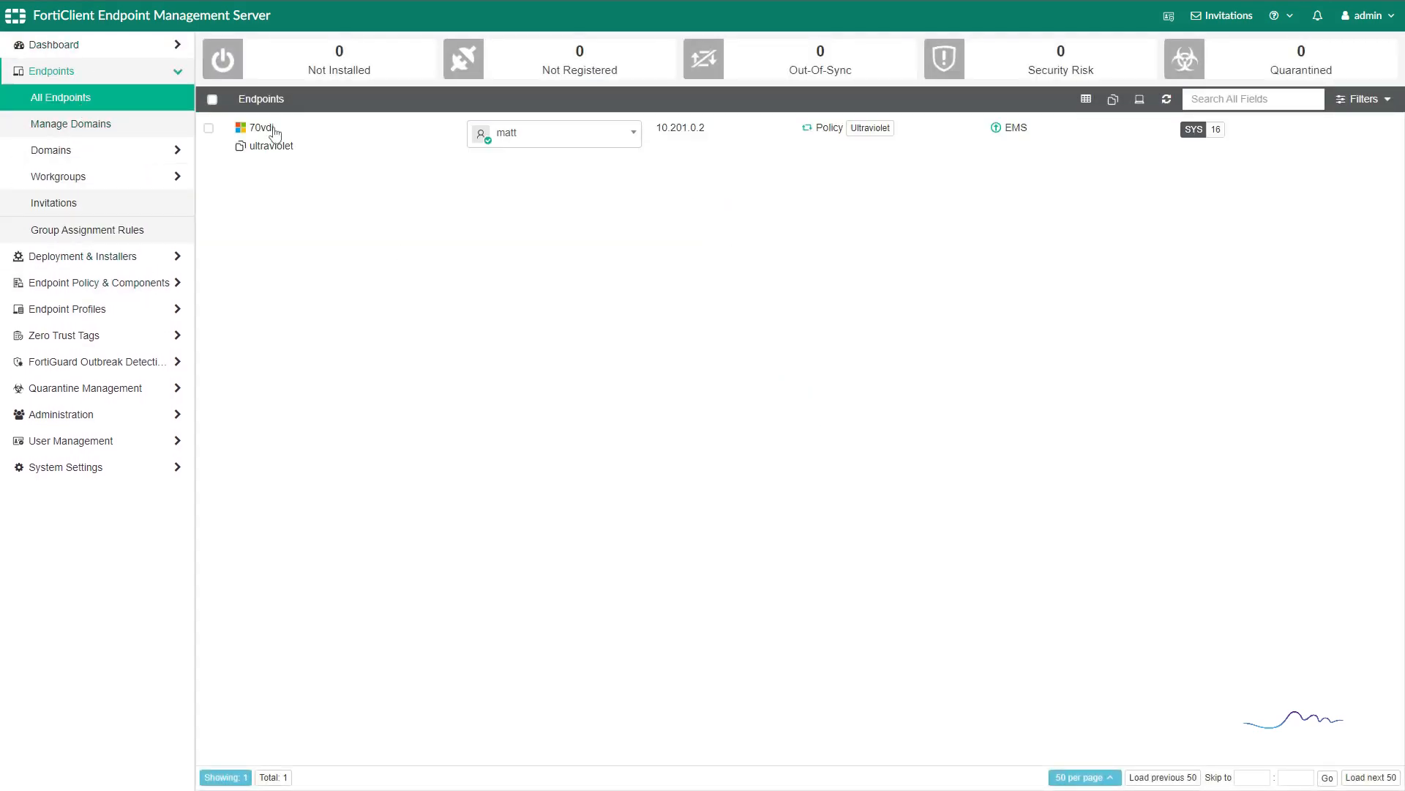
left_click(274, 130)
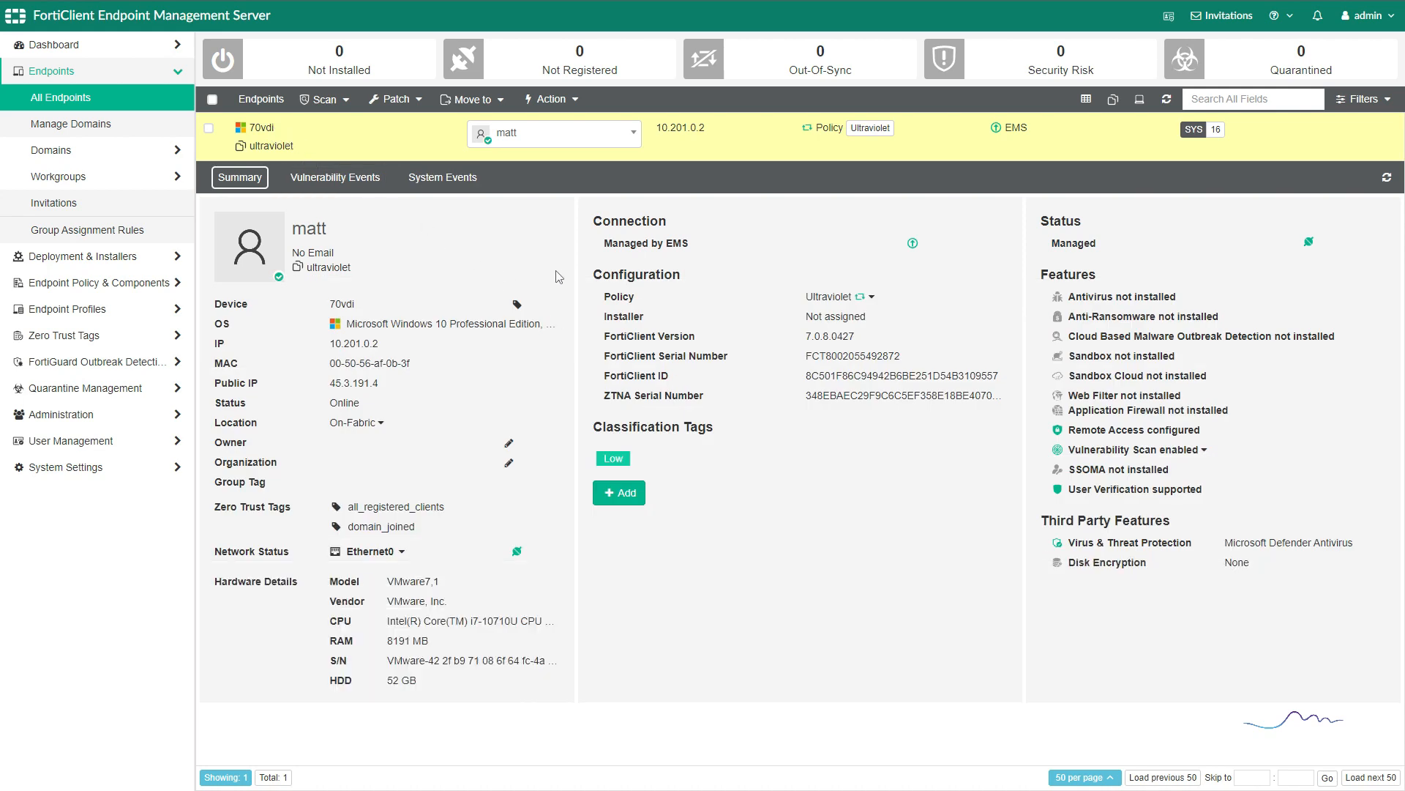
left_click(869, 297)
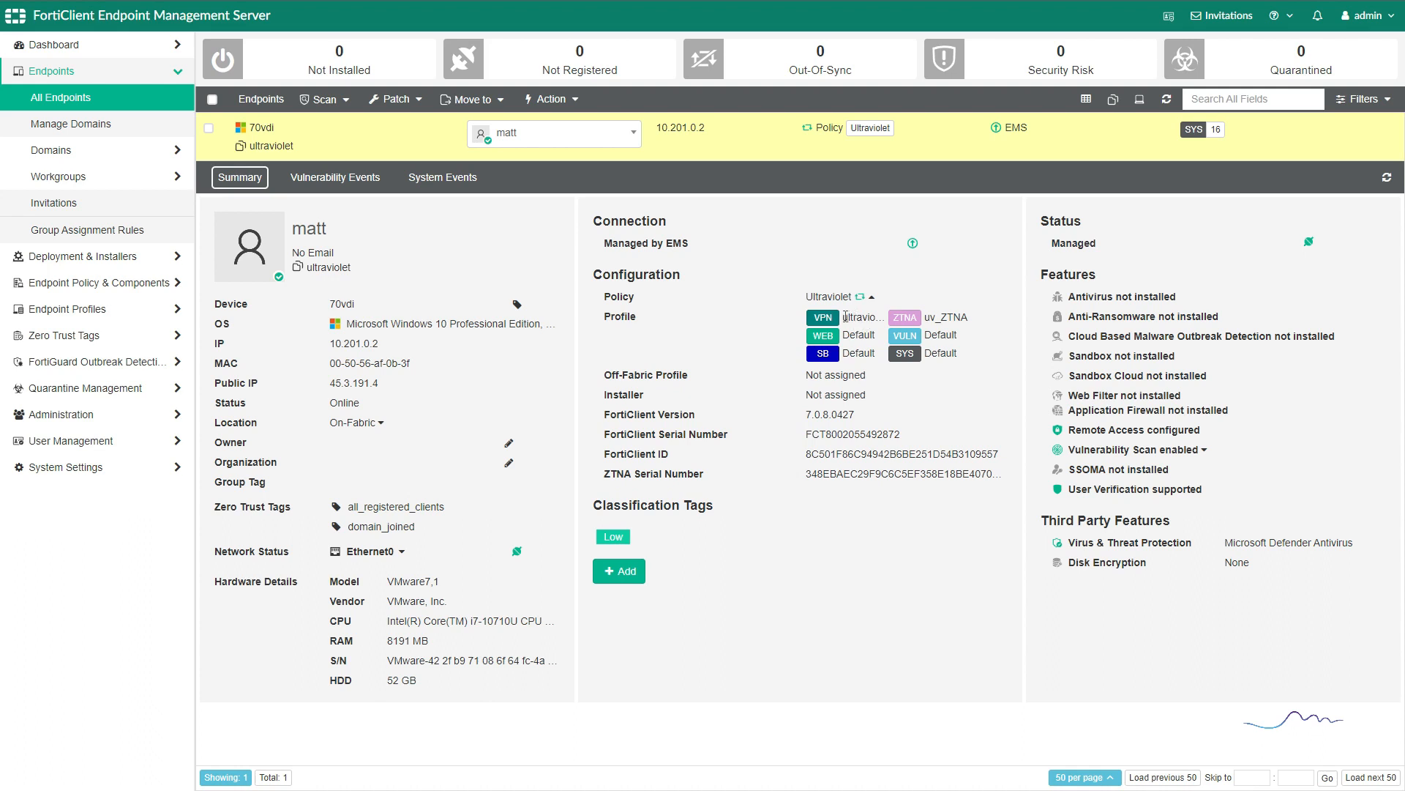
left_click_drag(845, 317, 876, 314)
left_click(844, 212)
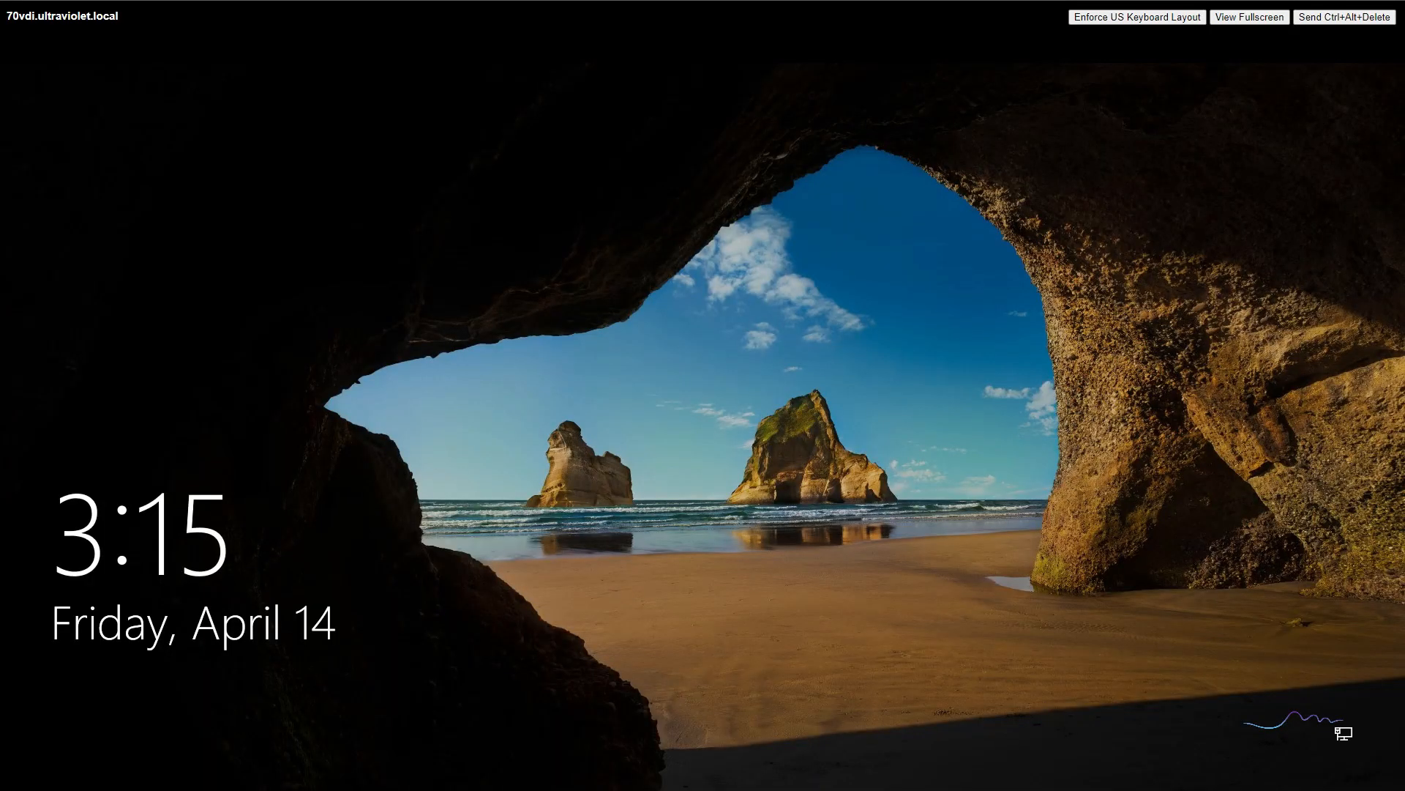
- Restart the 70vdi virtual machine from its Windows sign-in screen without signing in
left_click(1246, 559)
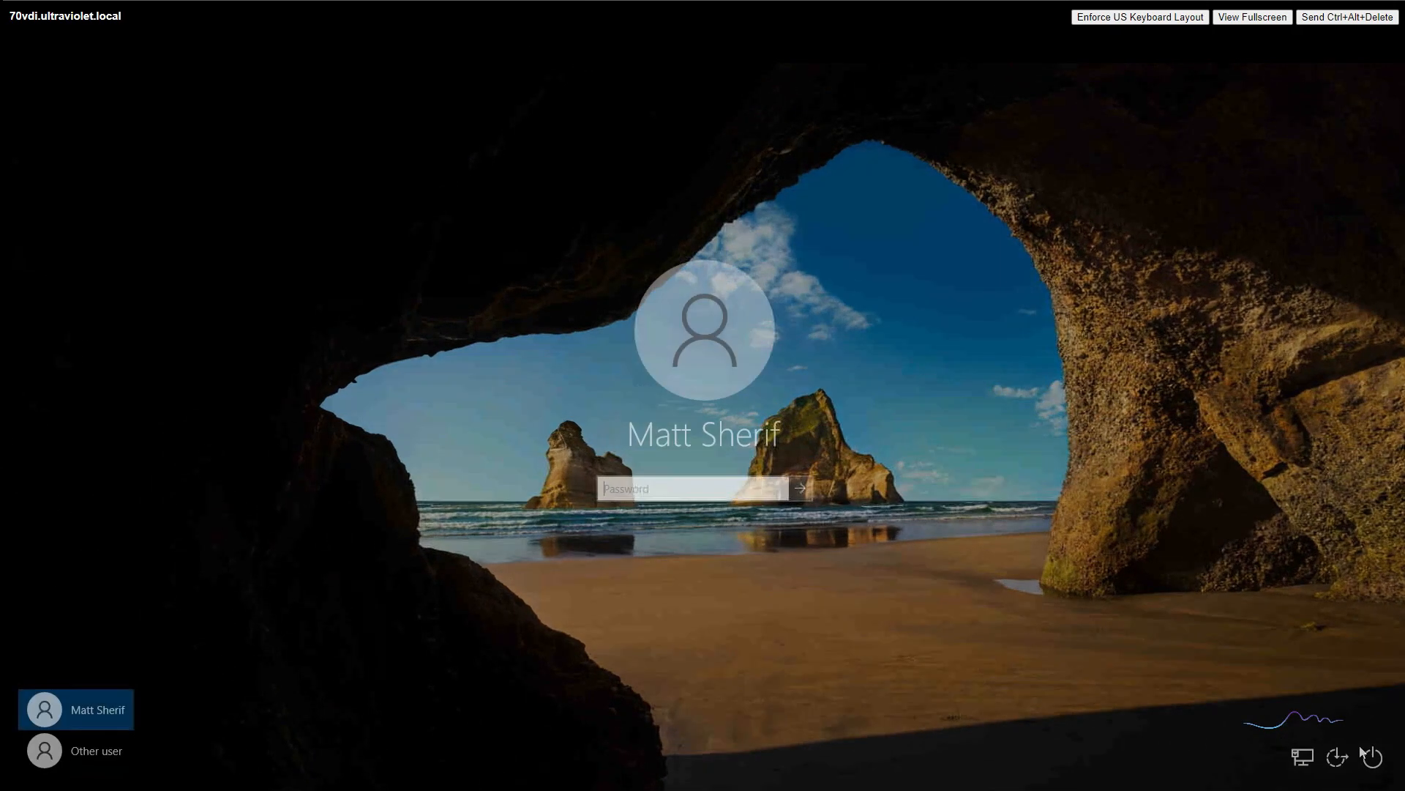
left_click(1373, 758)
left_click(1365, 722)
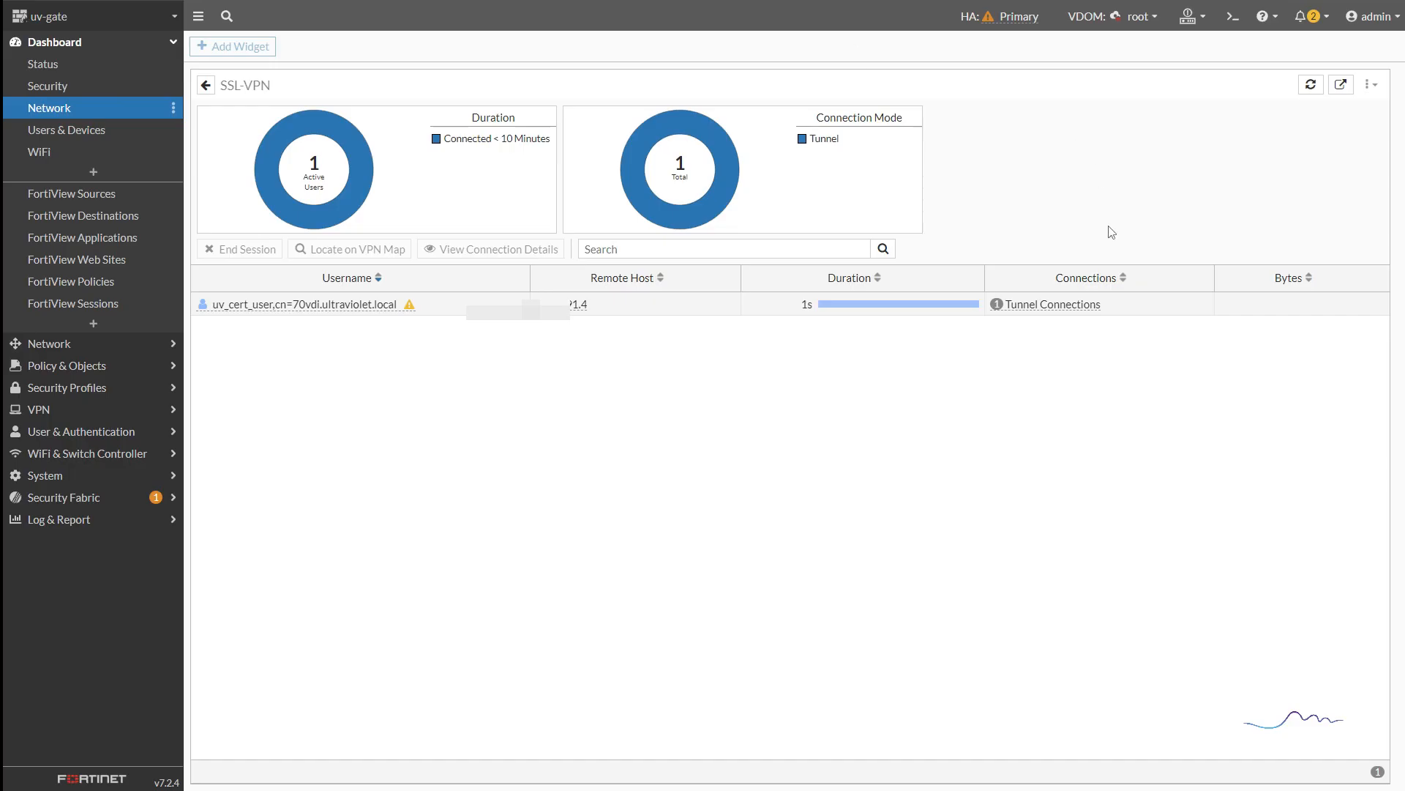
- Switch to the FortiGate SSL-VPN monitor and refresh it repeatedly to check the 70vdi certificate tunnel across the restart
left_click(1311, 85)
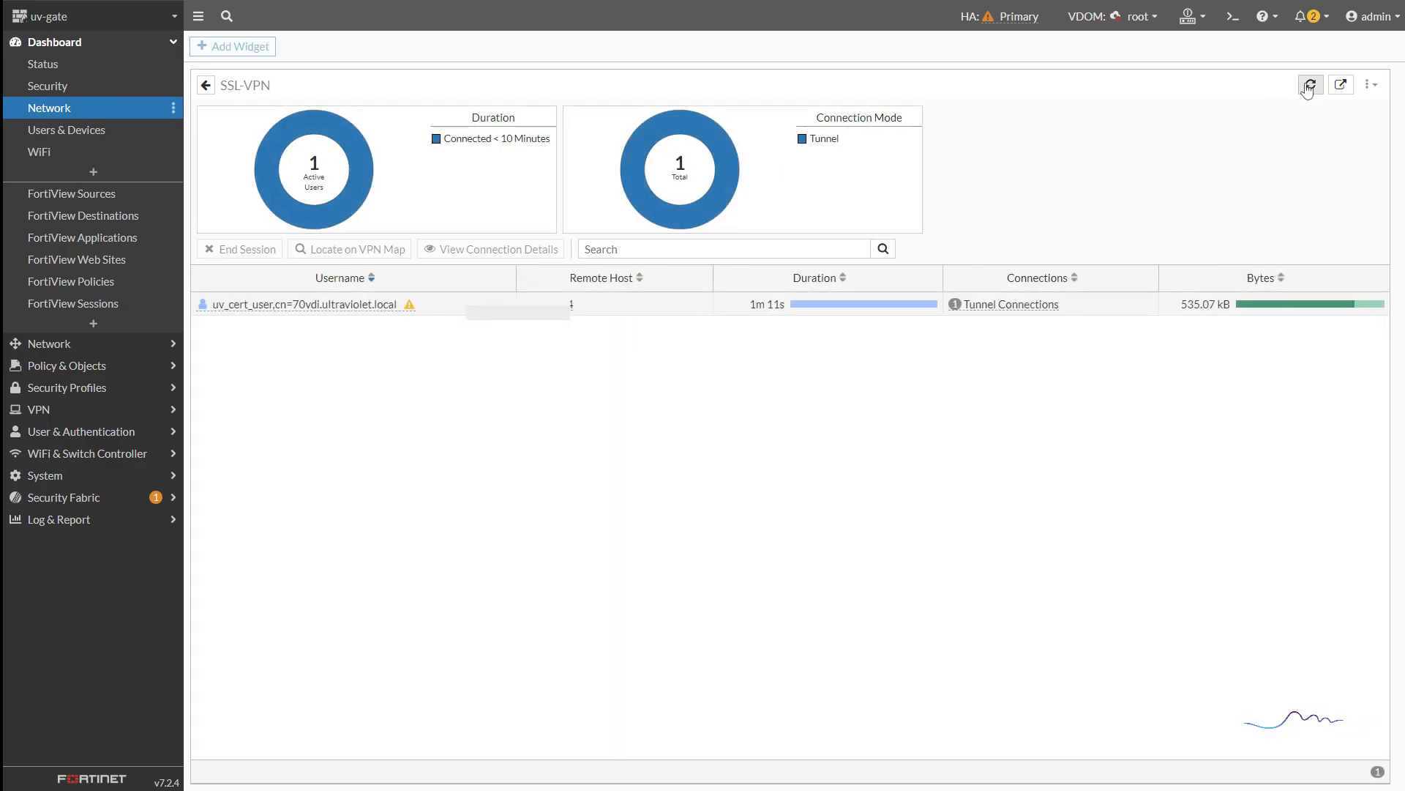
left_click(1308, 88)
left_click(1309, 87)
left_click(1311, 87)
left_click(1310, 87)
left_click(1311, 87)
left_click(1310, 87)
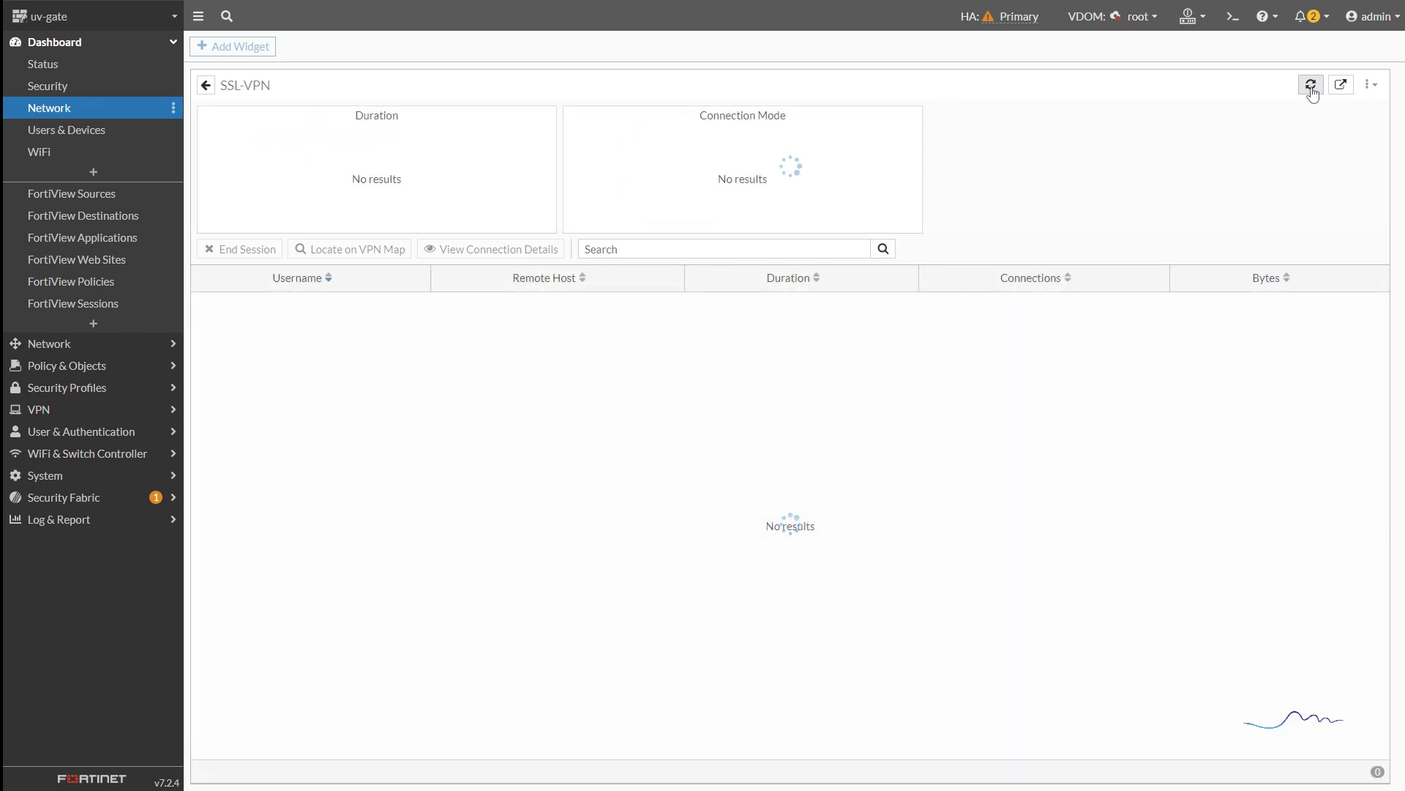
left_click(1310, 87)
left_click(1311, 87)
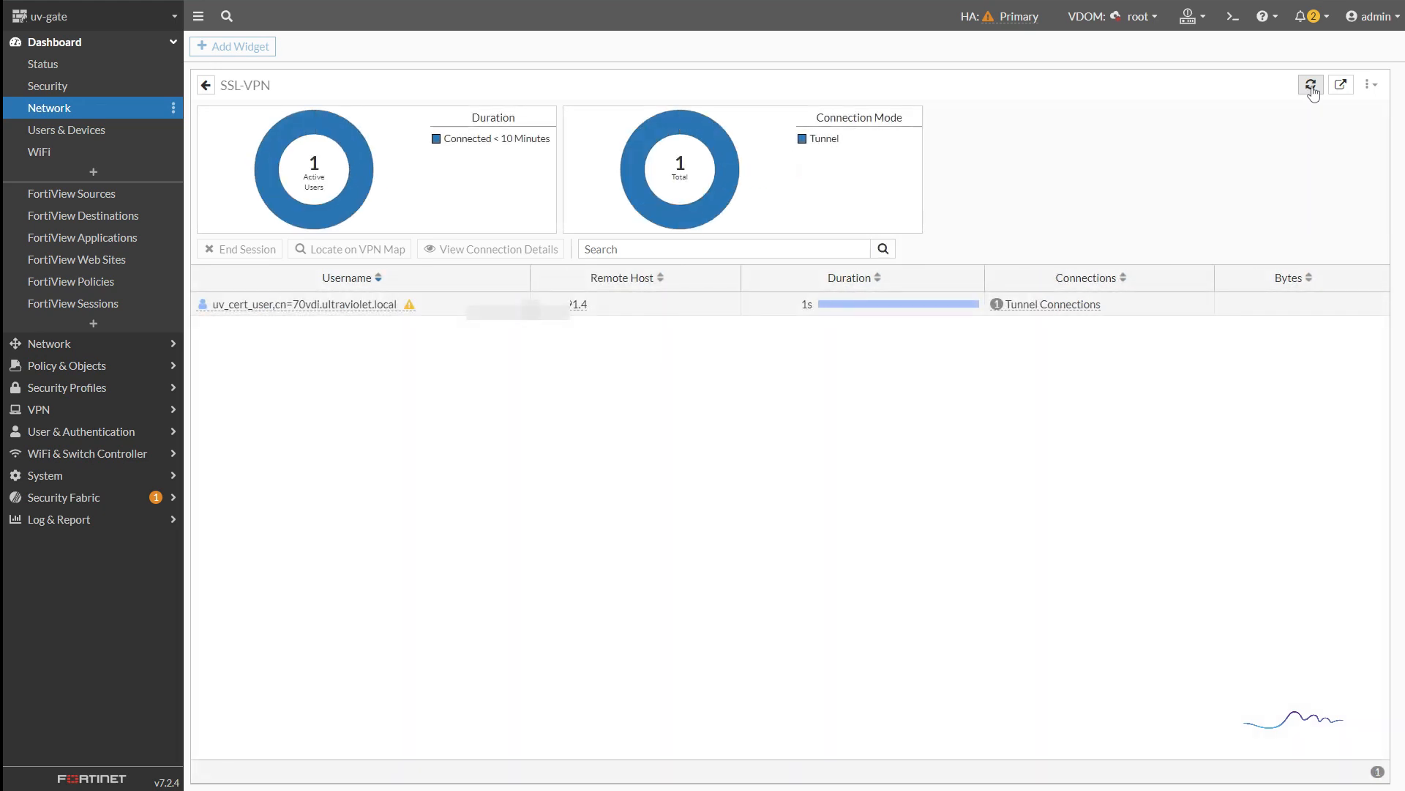
left_click(1310, 87)
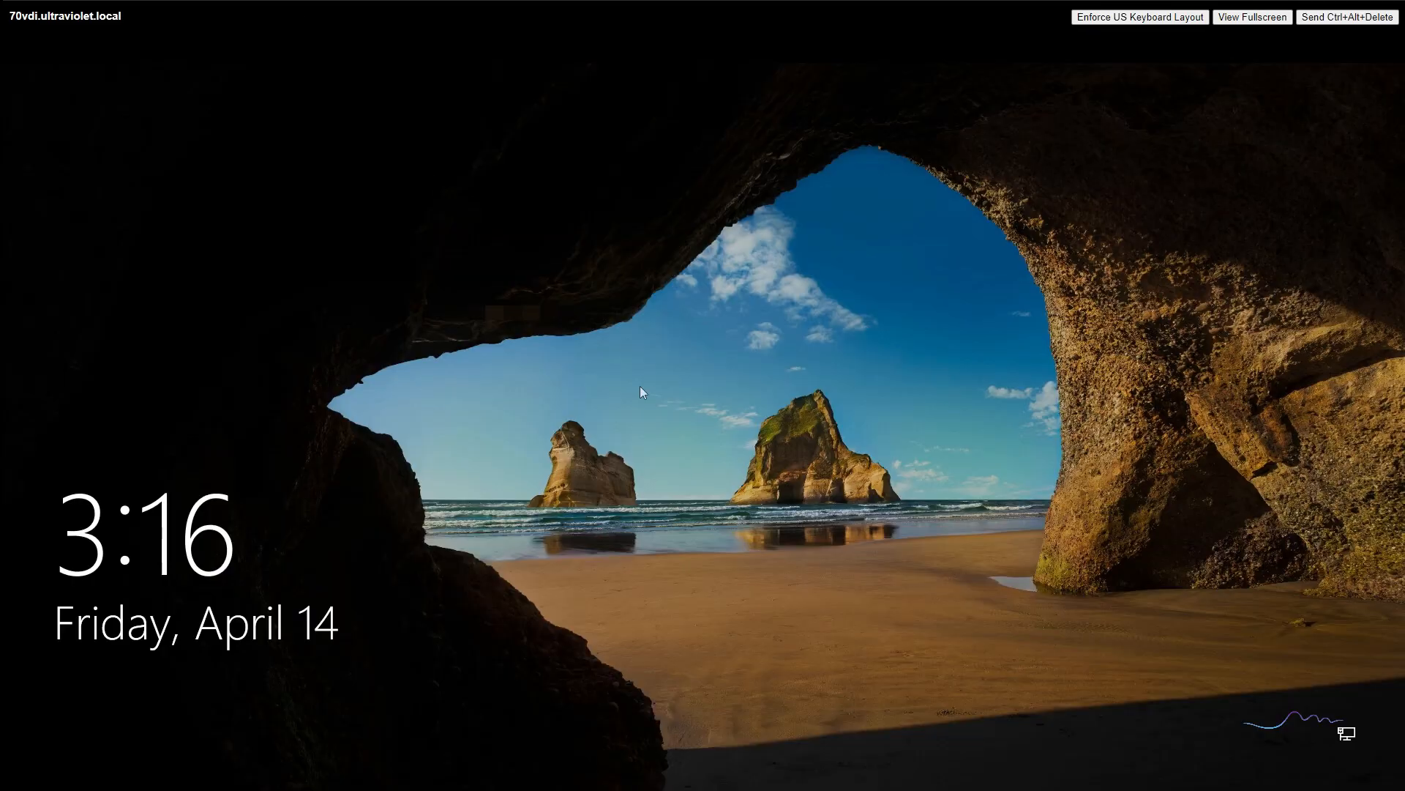
- Return to the 70vdi console and sign in to Windows with the account password
left_click(672, 398)
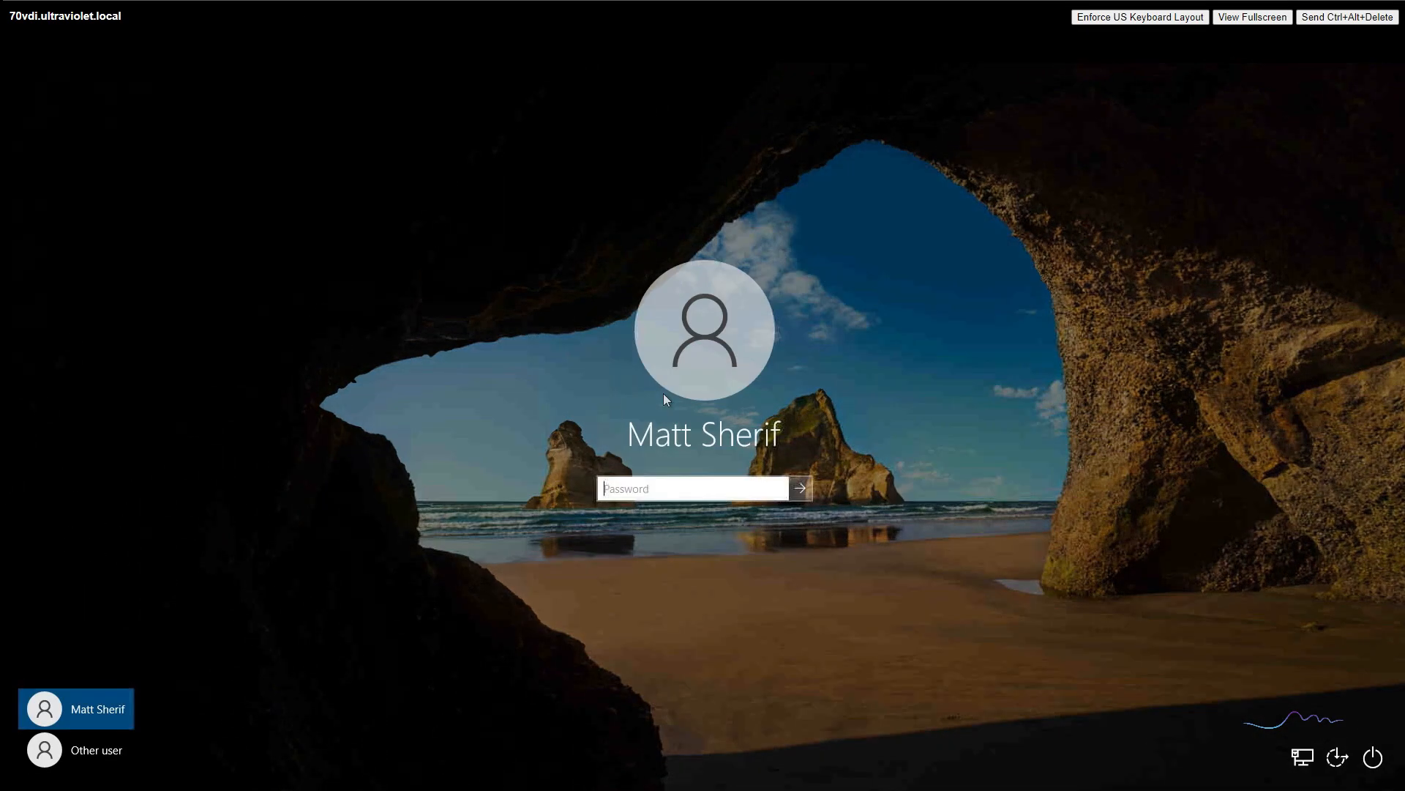
type("•••••••••••")
key("Return")
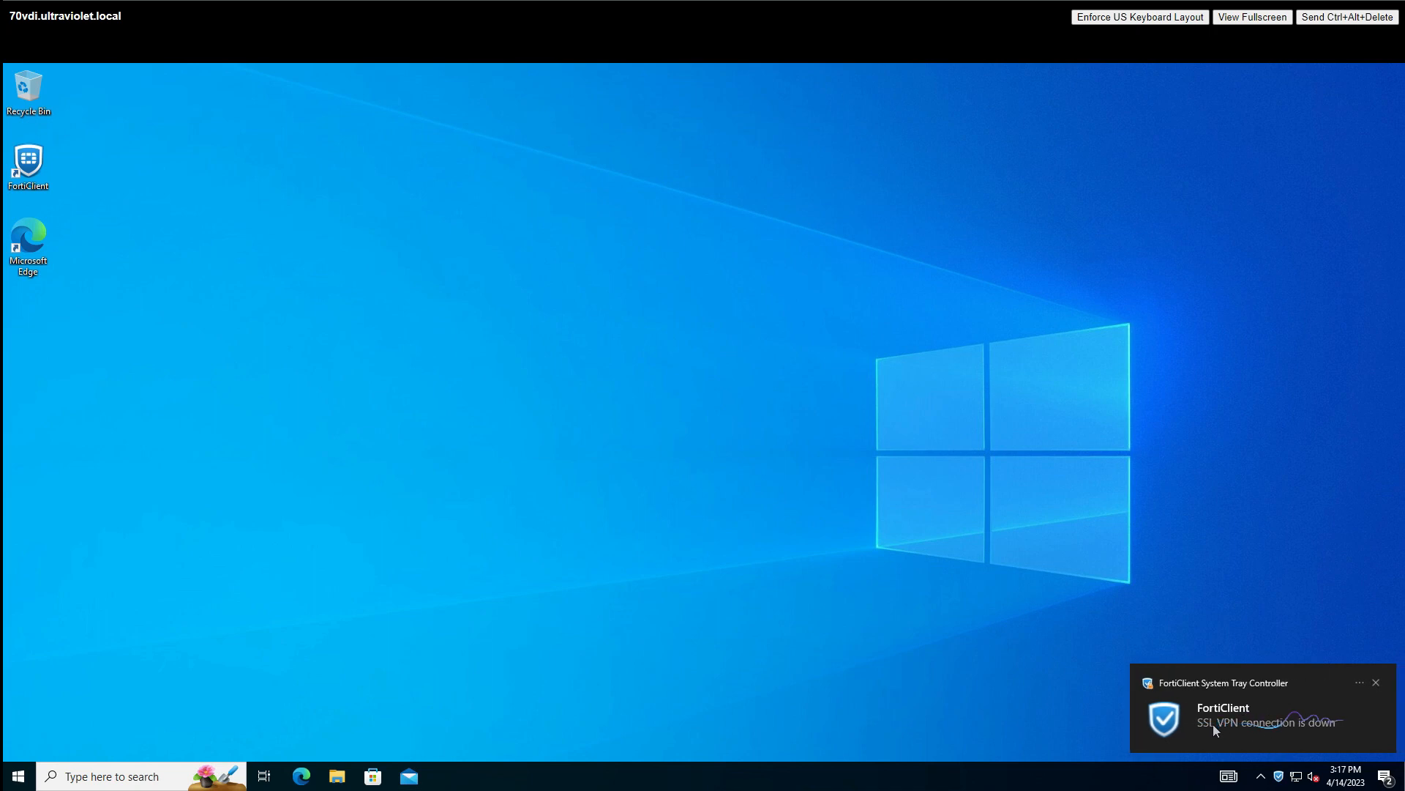
- Complete the browser SAML sign-in for the uv_saml_auth VPN with the prefilled username and close the browser window
left_click(1214, 723)
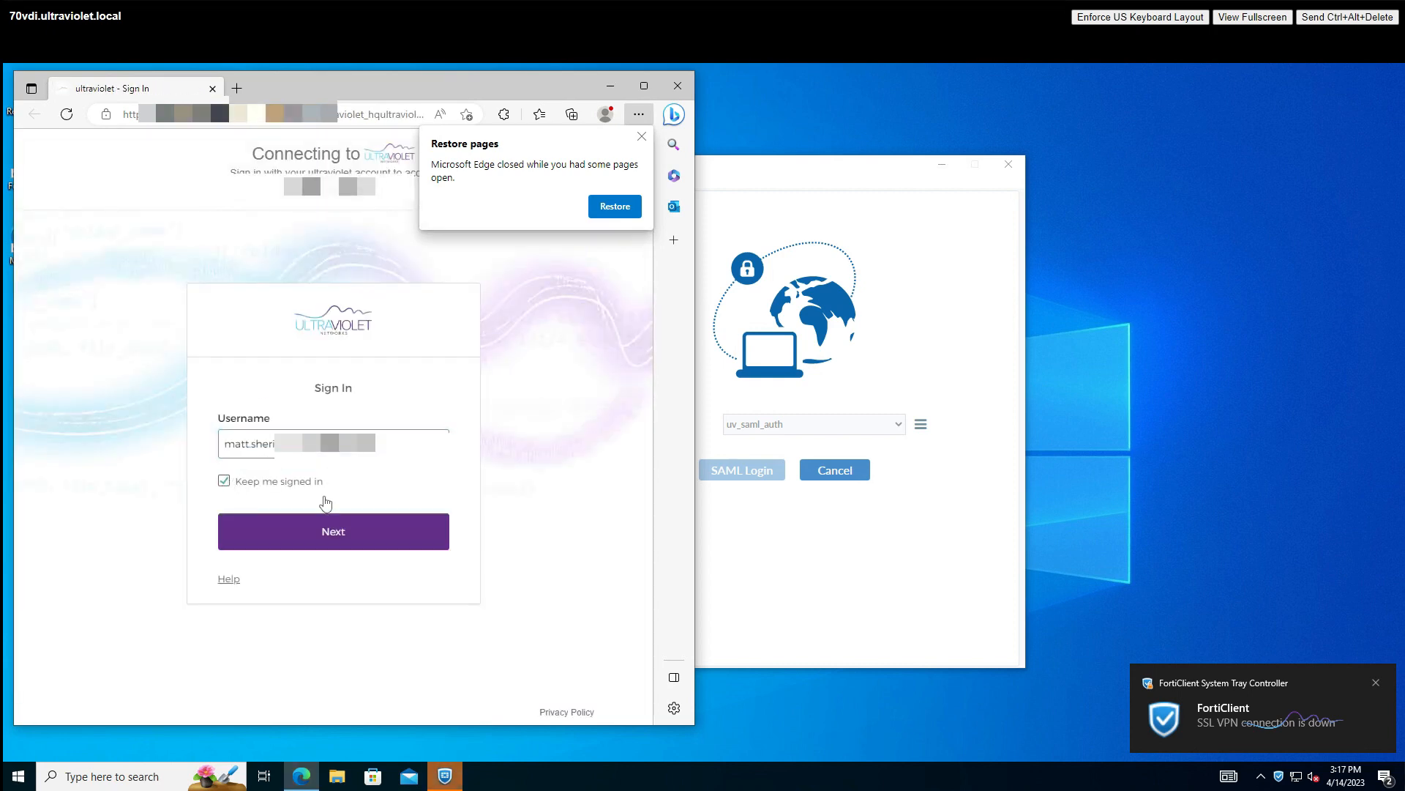
left_click(381, 536)
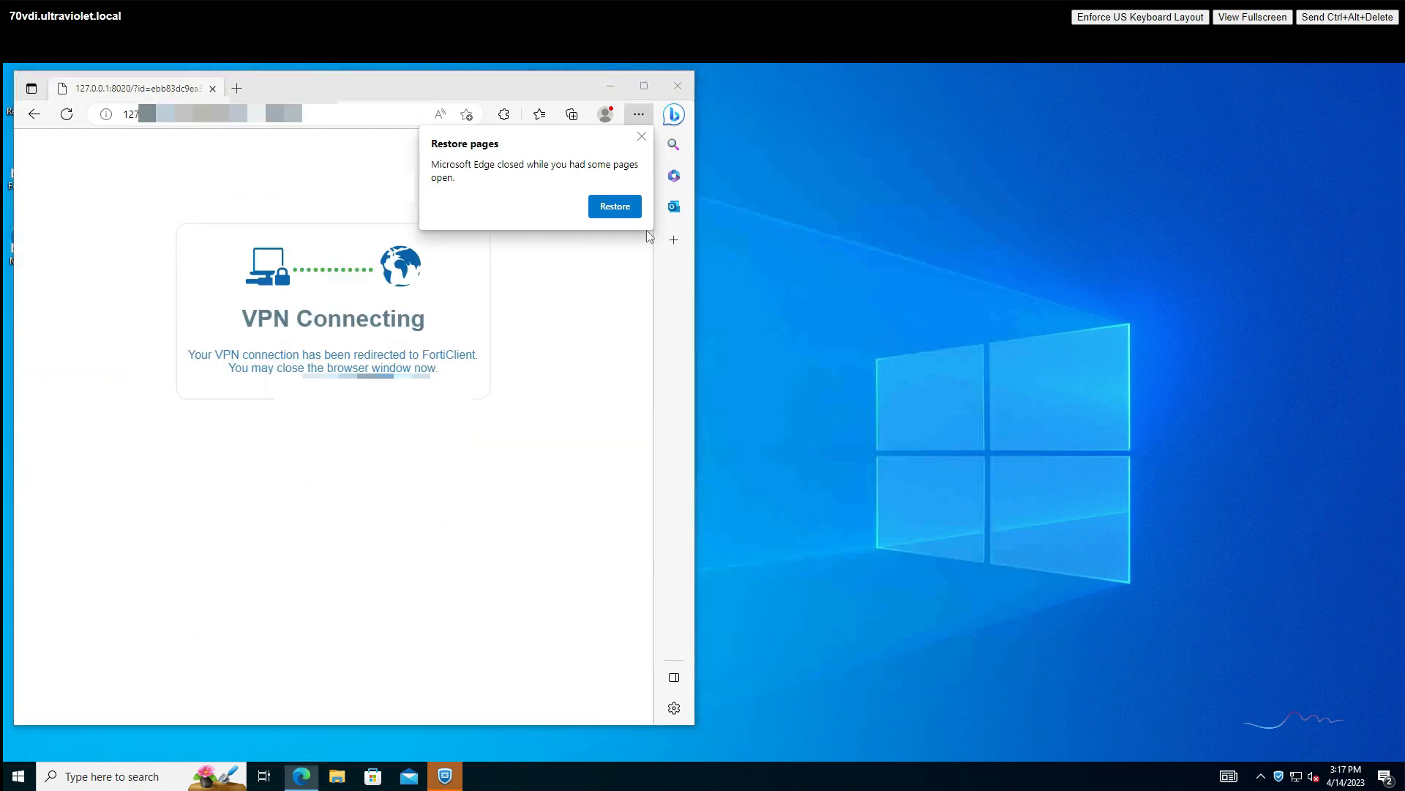
left_click(678, 86)
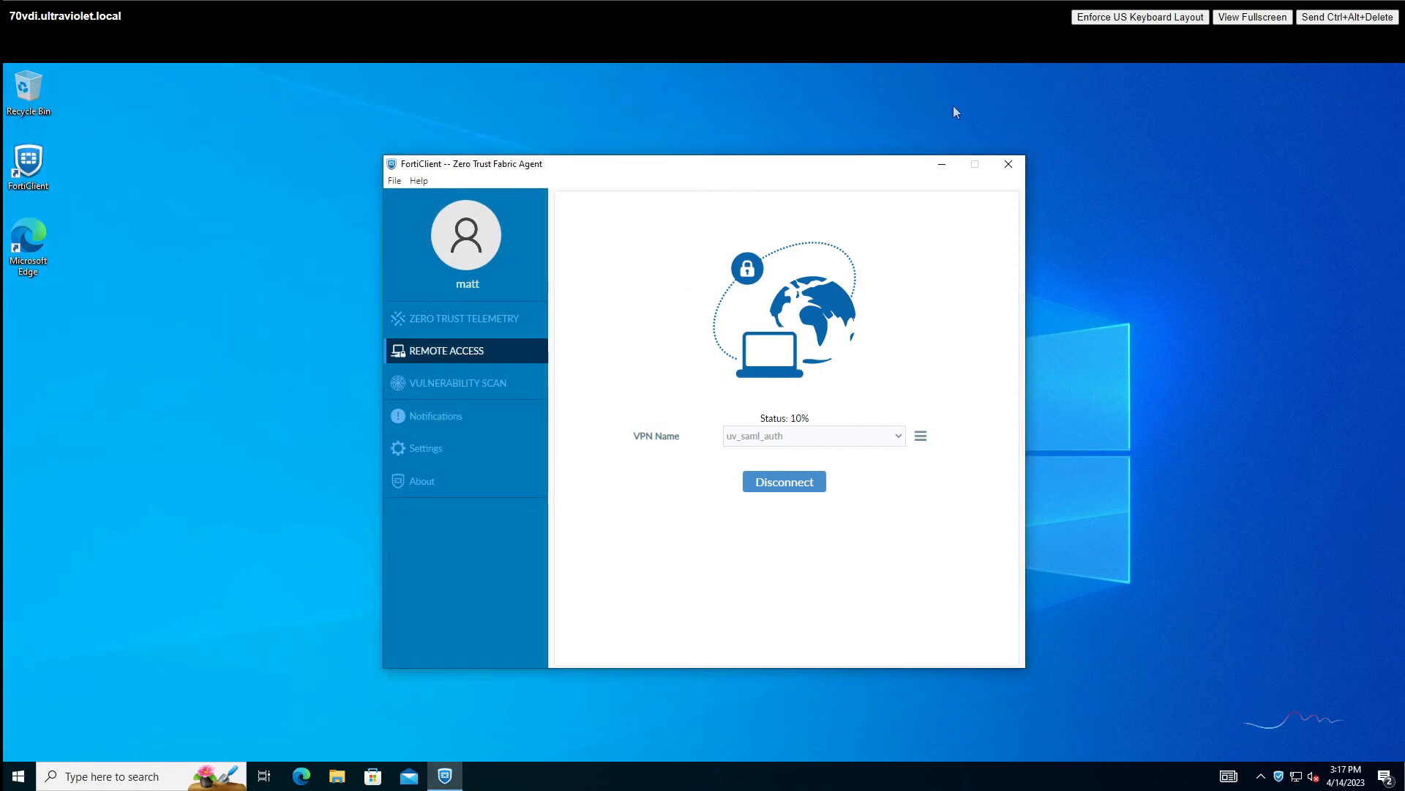